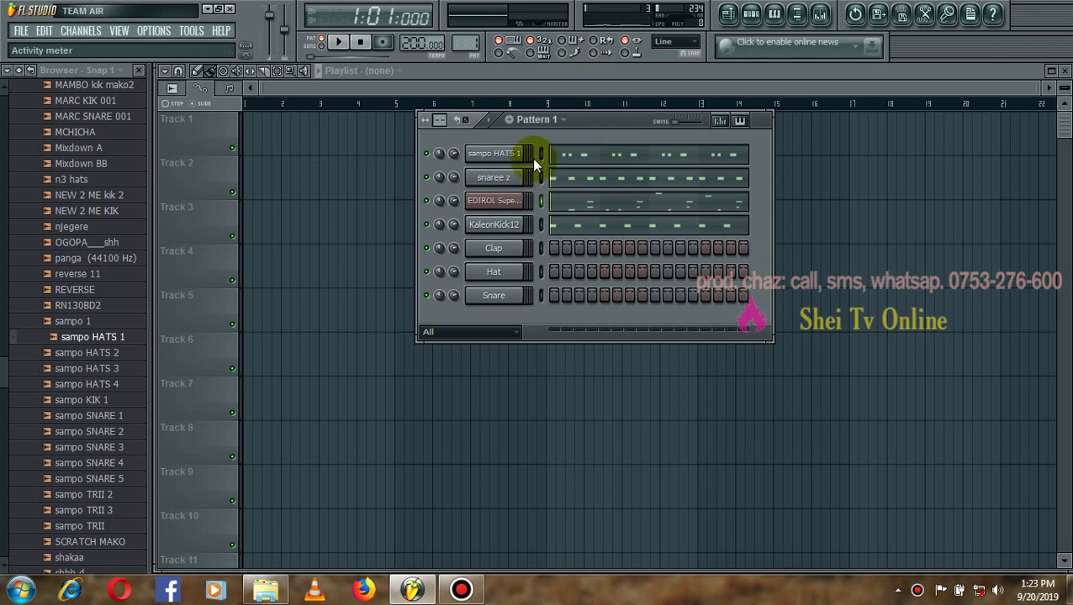
- Insert a Hypersonic channel above the Clap channel and reposition its plugin window to show the whole interface
{"action": "left_click_drag", "start_coordinate": [592, 126], "coordinate": [553, 123]}
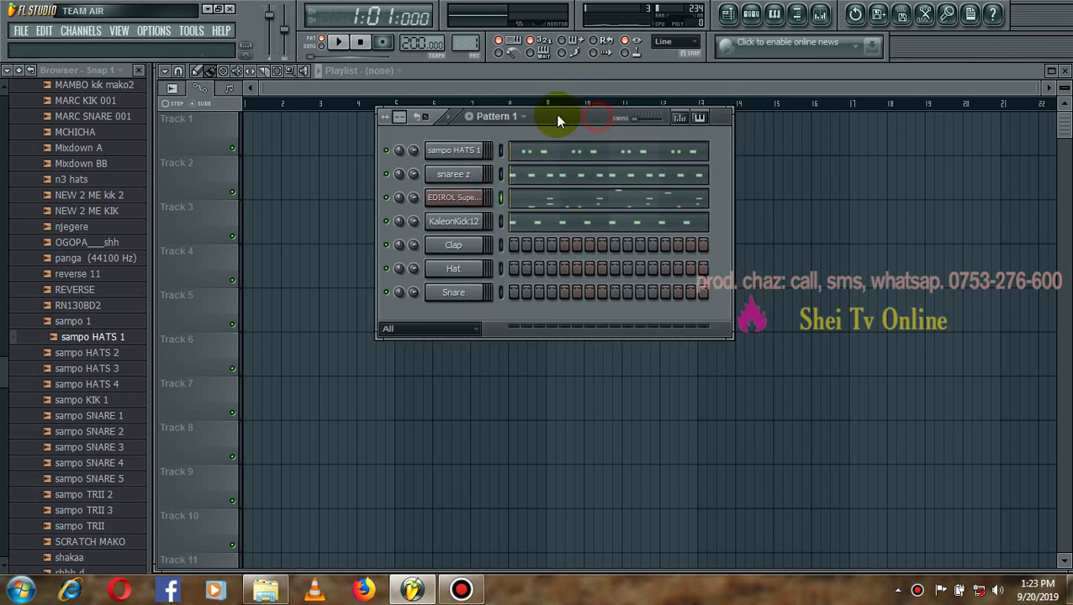
{"action": "right_click", "coordinate": [456, 254]}
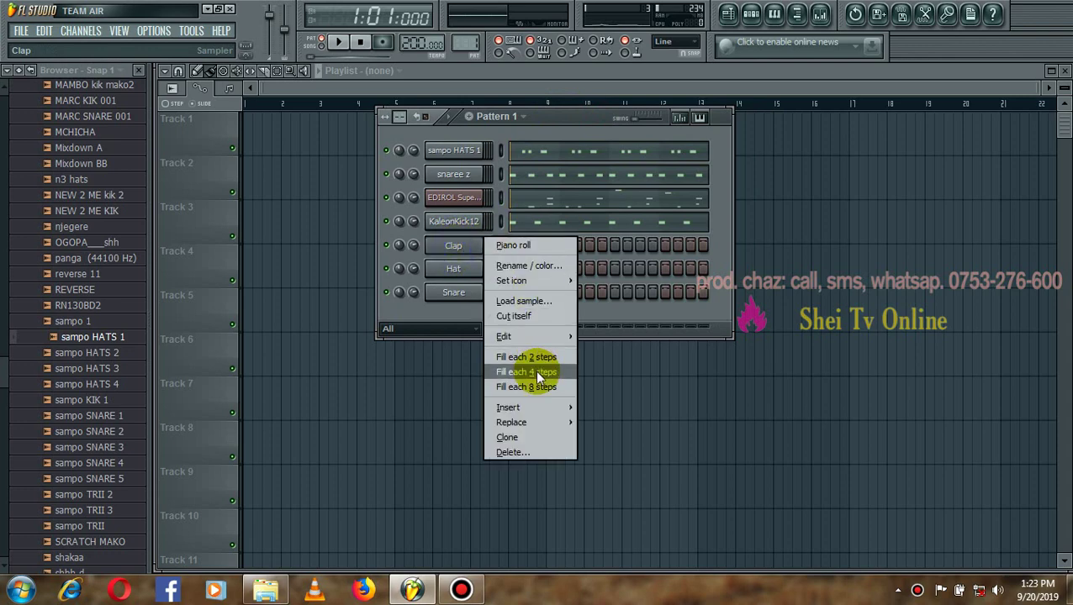
{"action": "mouse_move", "coordinate": [533, 406]}
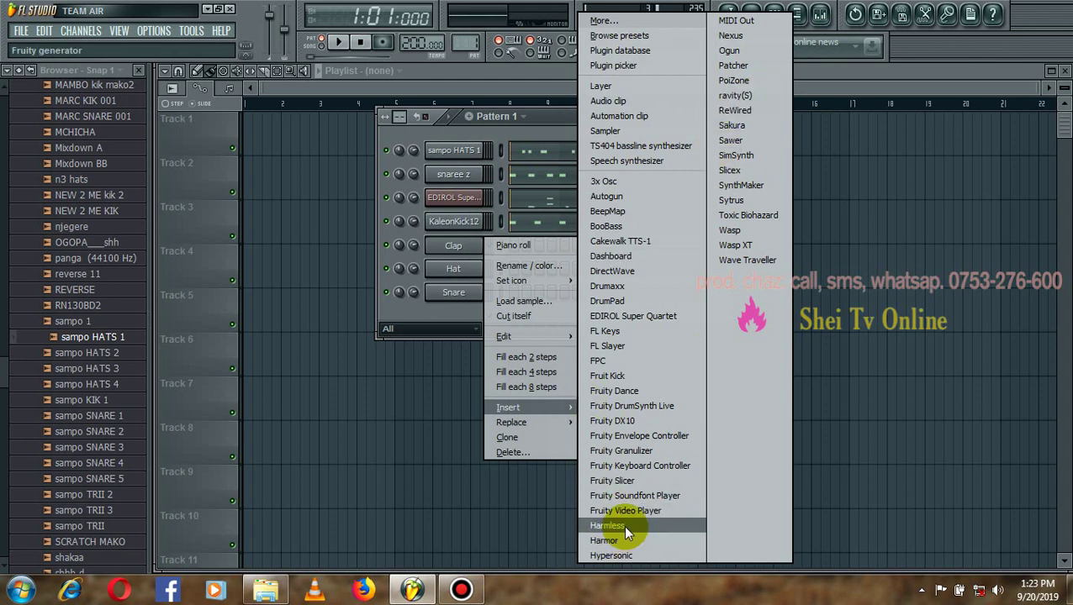
{"action": "left_click", "coordinate": [626, 554]}
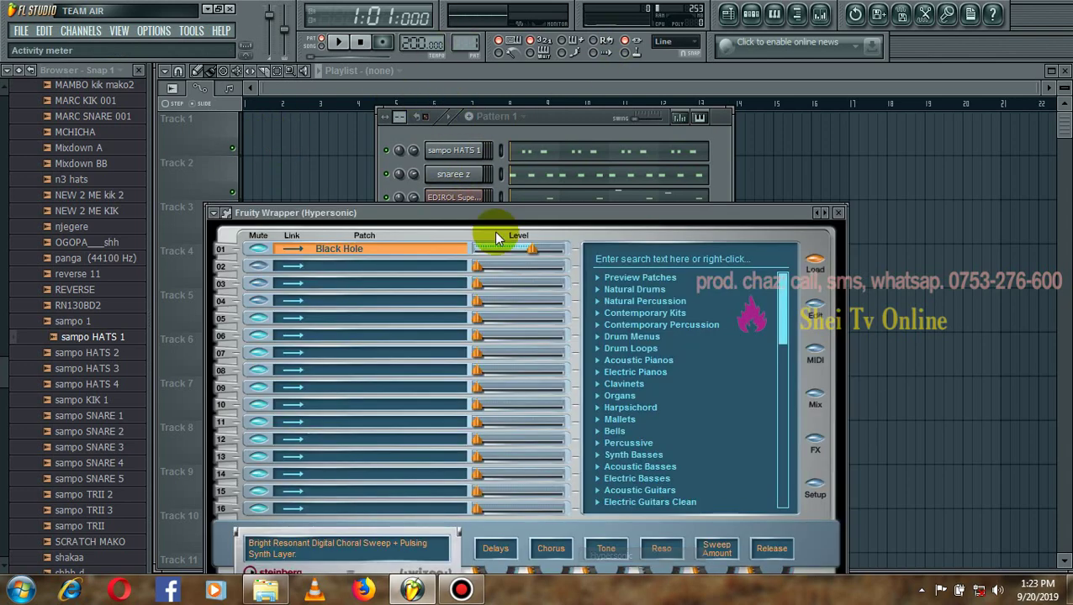
{"action": "left_click_drag", "start_coordinate": [508, 211], "coordinate": [527, 78]}
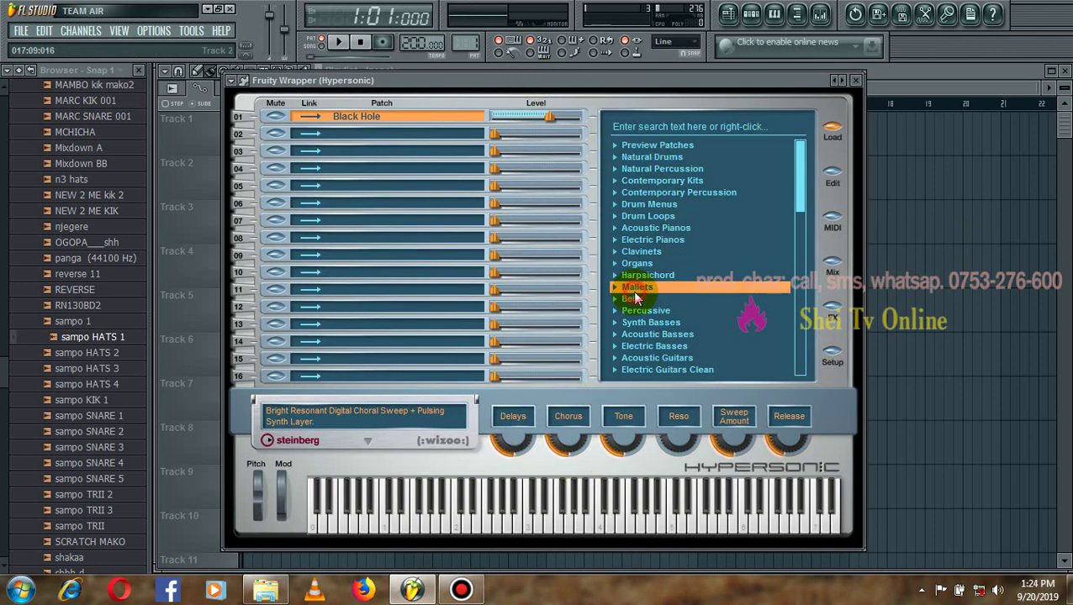
- Browse the Strings category in Hypersonic's patch list and return to the start of the category list
{"action": "scroll", "coordinate": [632, 289], "scroll_direction": "down", "scroll_amount": 5}
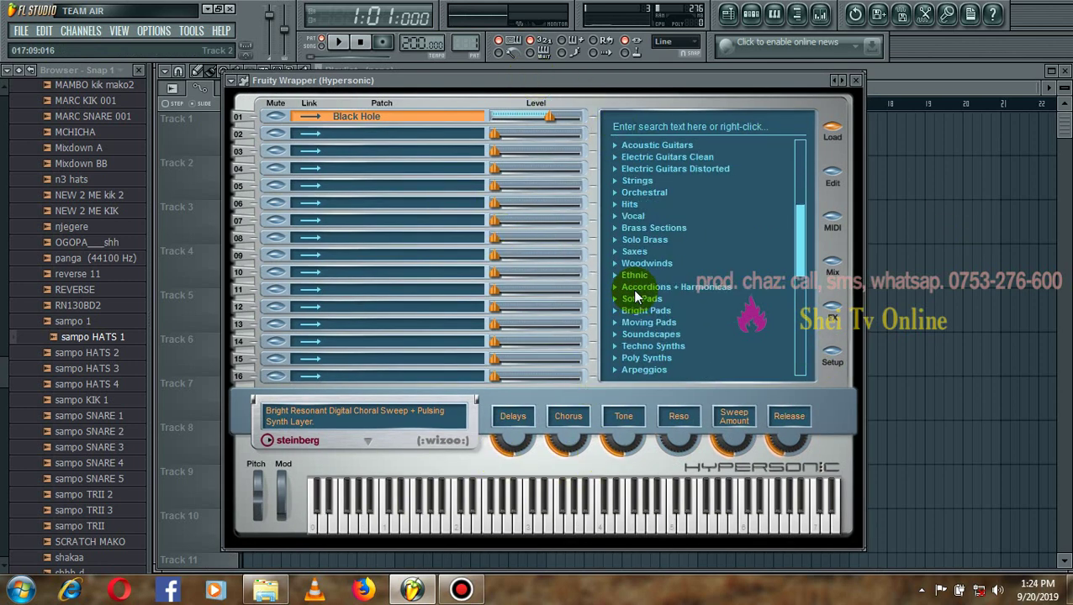
{"action": "left_click", "coordinate": [619, 183]}
{"action": "scroll", "coordinate": [688, 290], "scroll_direction": "down", "scroll_amount": 1}
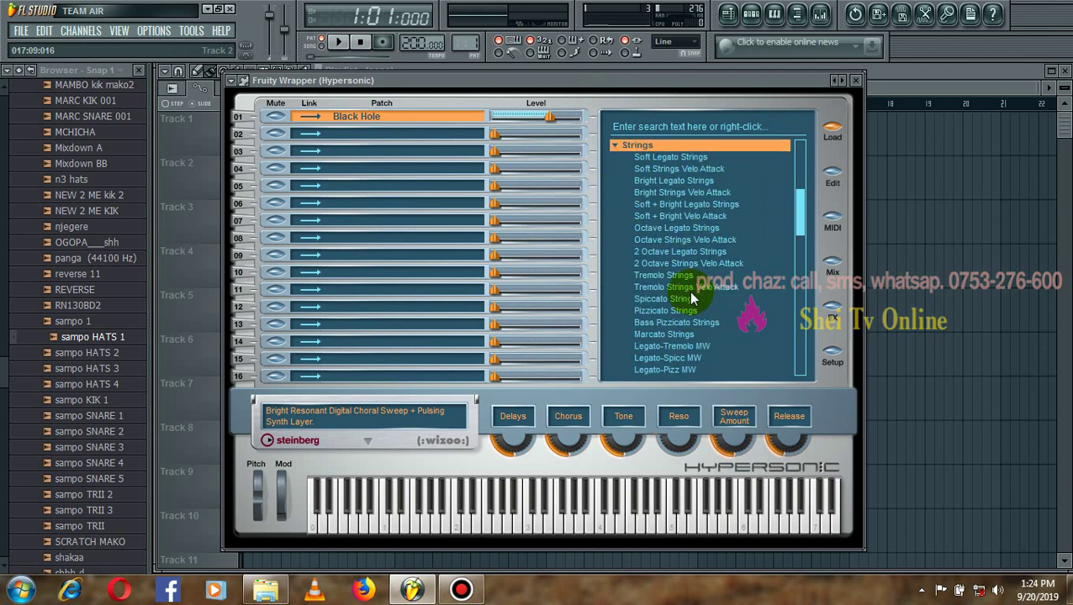
{"action": "scroll", "coordinate": [690, 289], "scroll_direction": "up", "scroll_amount": 1}
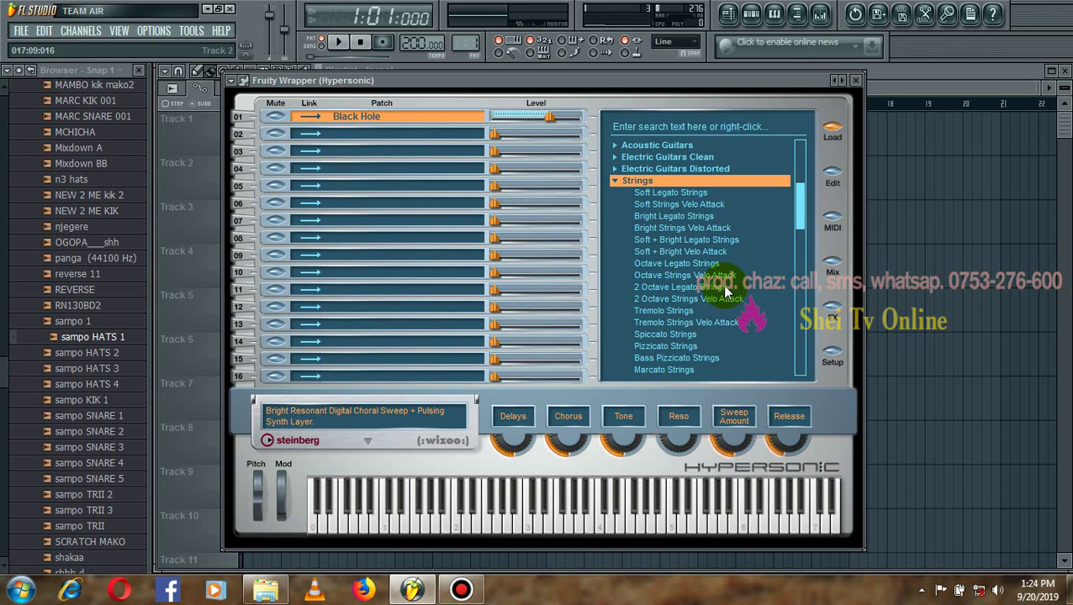
{"action": "left_click", "coordinate": [613, 182]}
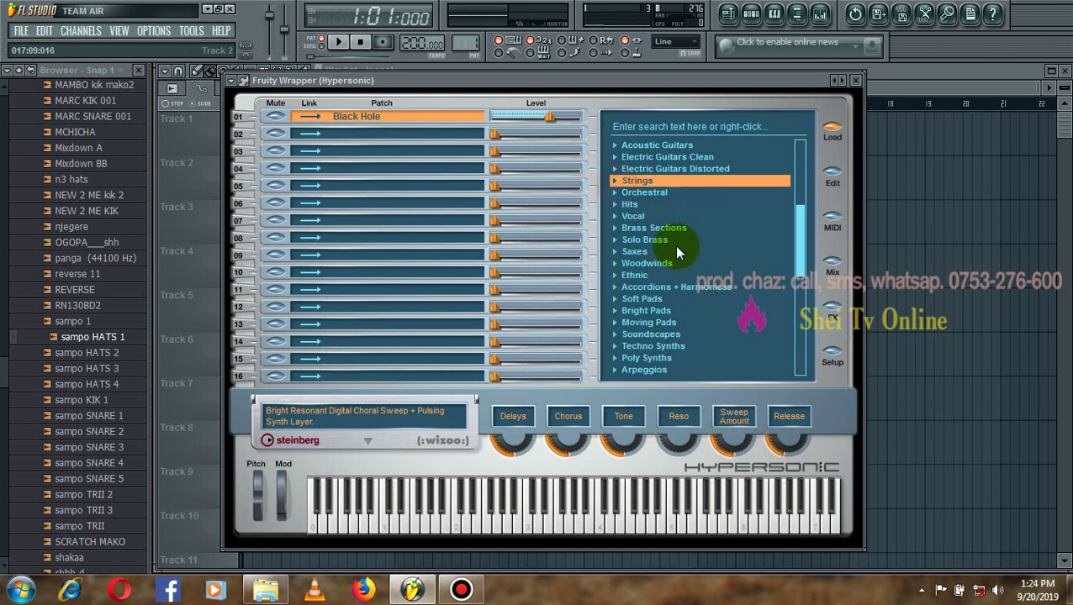
{"action": "scroll", "coordinate": [674, 246], "scroll_direction": "up", "scroll_amount": 3}
{"action": "scroll", "coordinate": [674, 246], "scroll_direction": "up", "scroll_amount": 3}
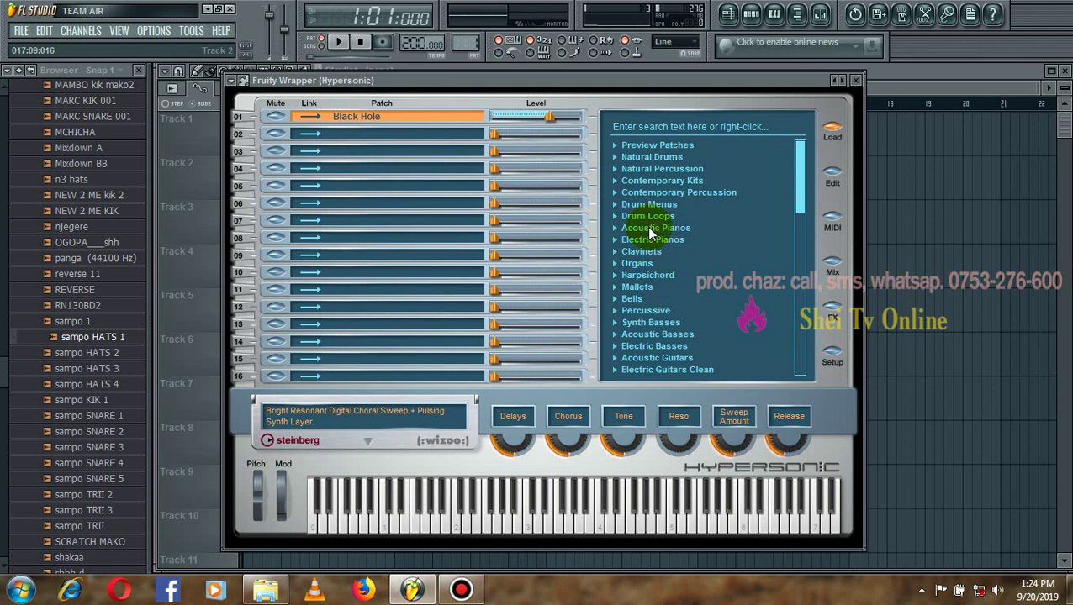
- Load the Soft Grand Piano patch from Acoustic Pianos and open the Hypersonic channel's piano roll
{"action": "double_click", "coordinate": [646, 226]}
{"action": "left_click", "coordinate": [660, 266]}
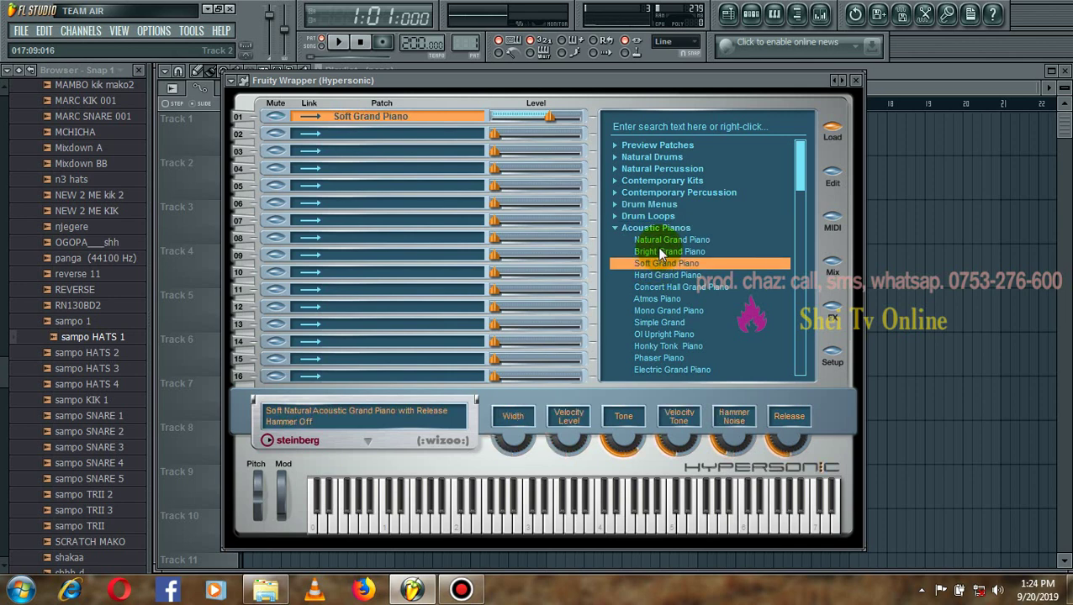
{"action": "left_click", "coordinate": [857, 80]}
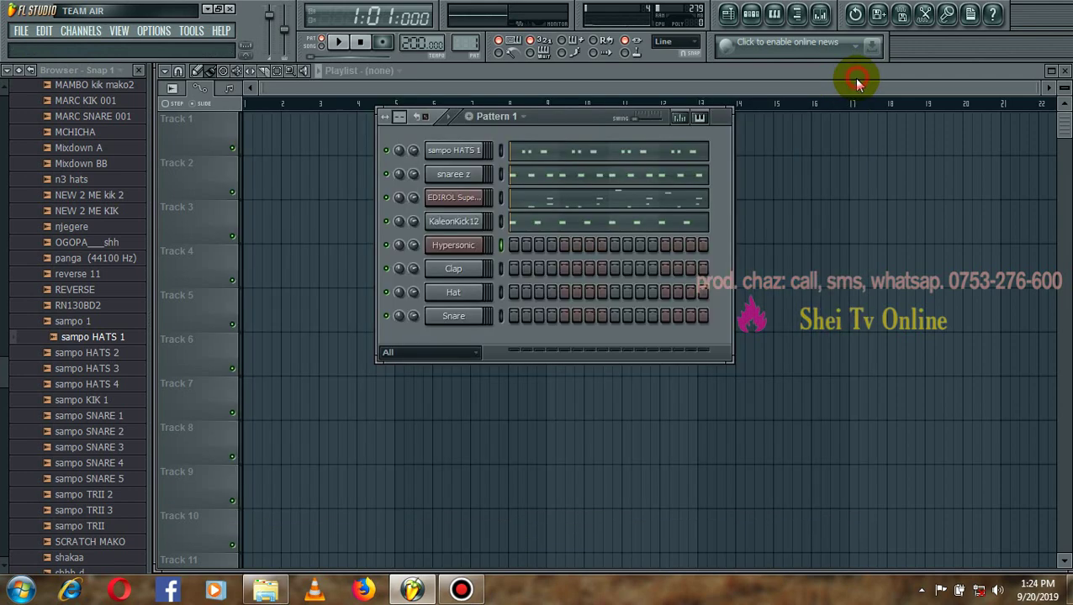
{"action": "right_click", "coordinate": [468, 252]}
{"action": "left_click", "coordinate": [504, 260]}
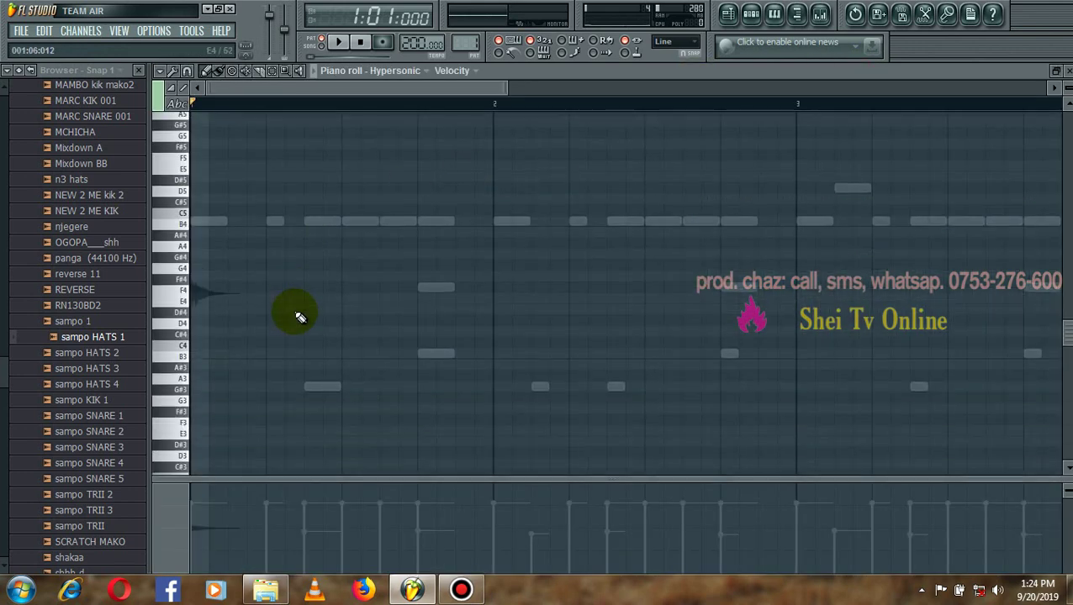
- Try a one-bar chord of A#3, D#4 and G4 in bar 1 and delete its three notes
{"action": "scroll", "coordinate": [294, 312], "scroll_direction": "down", "scroll_amount": 1}
{"action": "left_click", "coordinate": [195, 348]}
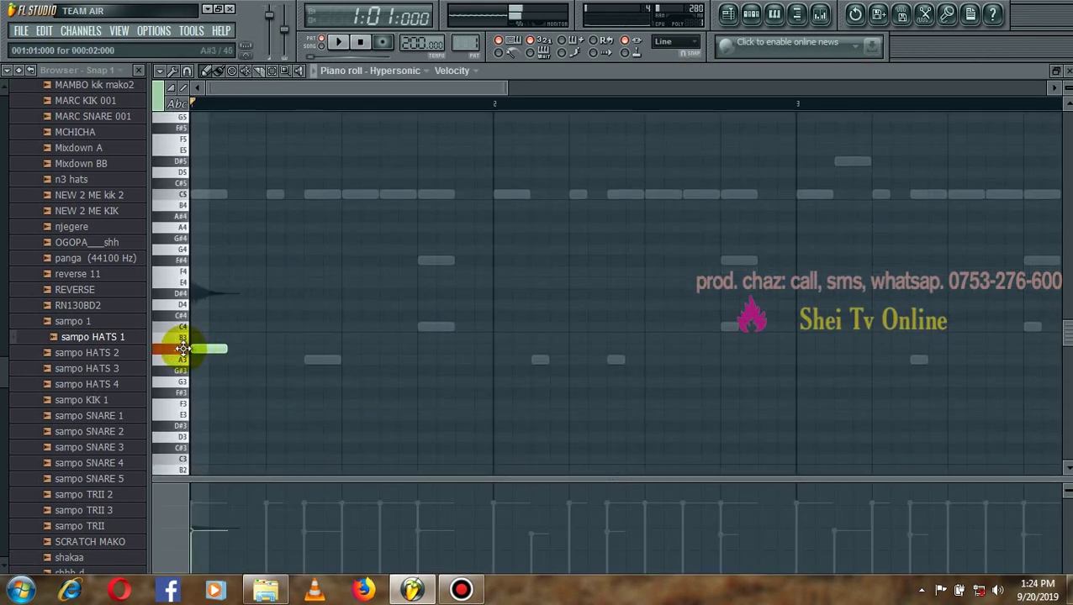
{"action": "left_click_drag", "start_coordinate": [223, 350], "coordinate": [475, 360]}
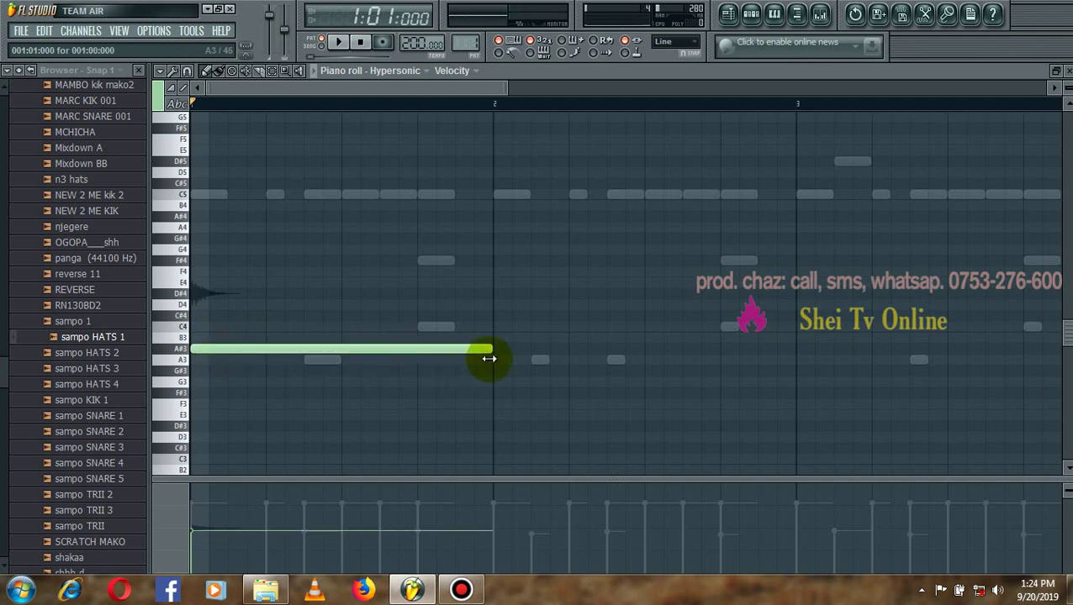
{"action": "left_click_drag", "start_coordinate": [249, 292], "coordinate": [207, 292]}
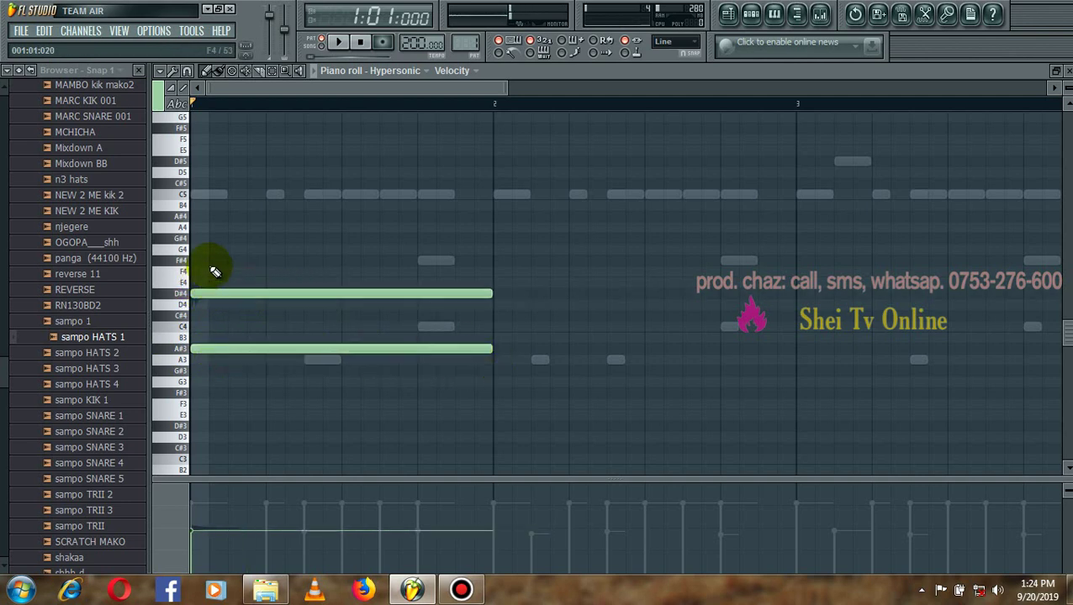
{"action": "left_click", "coordinate": [210, 260]}
{"action": "mouse_move", "coordinate": [166, 252]}
{"action": "left_mouse_down"}
{"action": "mouse_move", "coordinate": [158, 240]}
{"action": "mouse_move", "coordinate": [148, 246]}
{"action": "left_mouse_up"}
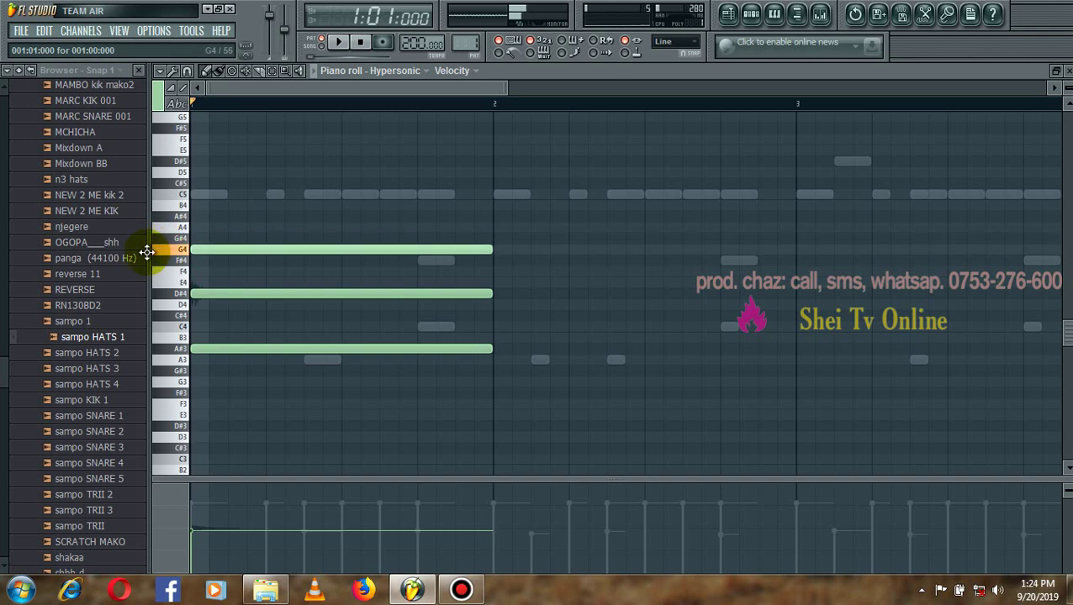
{"action": "key", "text": "space"}
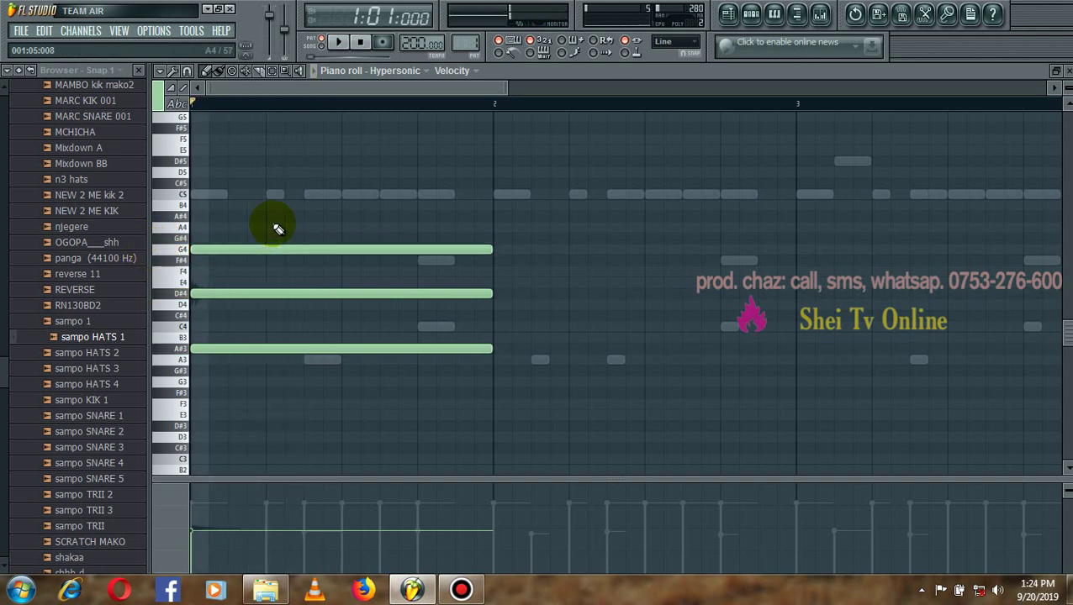
{"action": "right_click", "coordinate": [305, 249]}
{"action": "right_click", "coordinate": [292, 293]}
{"action": "right_click", "coordinate": [280, 348]}
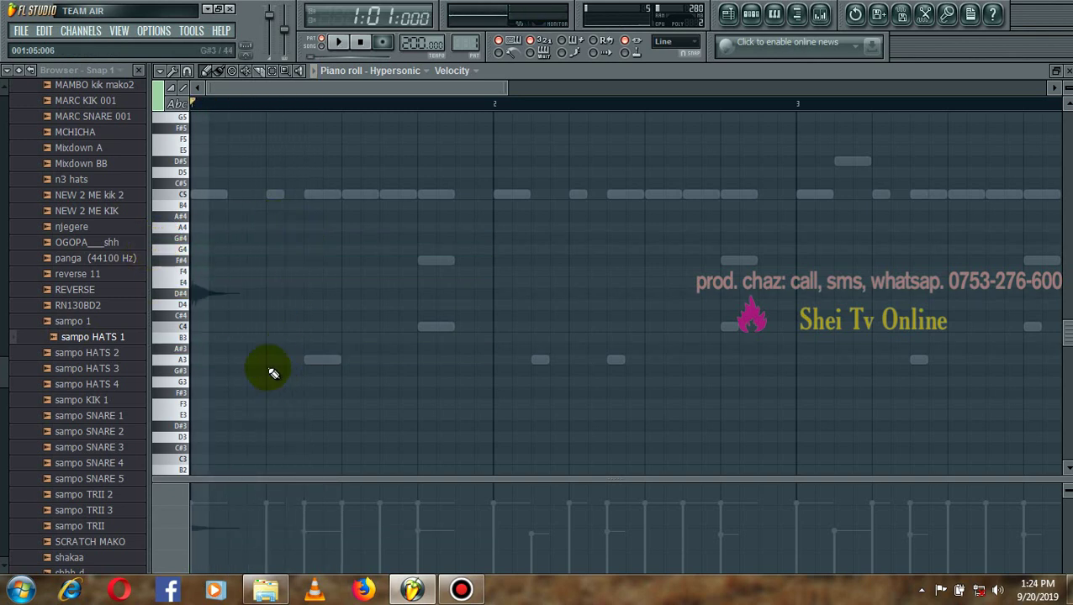
- Place one-bar notes on G4, A#4 and D#5 at the start of bar 1 and play the chord
{"action": "left_click", "coordinate": [208, 271]}
{"action": "left_click_drag", "start_coordinate": [185, 260], "coordinate": [185, 248]}
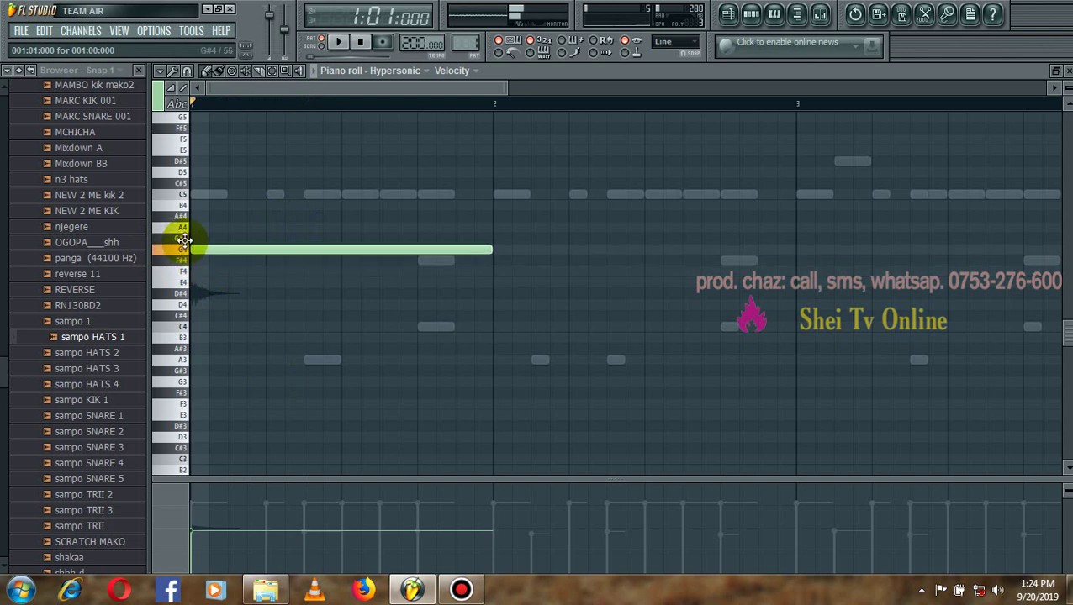
{"action": "left_click", "coordinate": [192, 216]}
{"action": "left_click", "coordinate": [191, 183]}
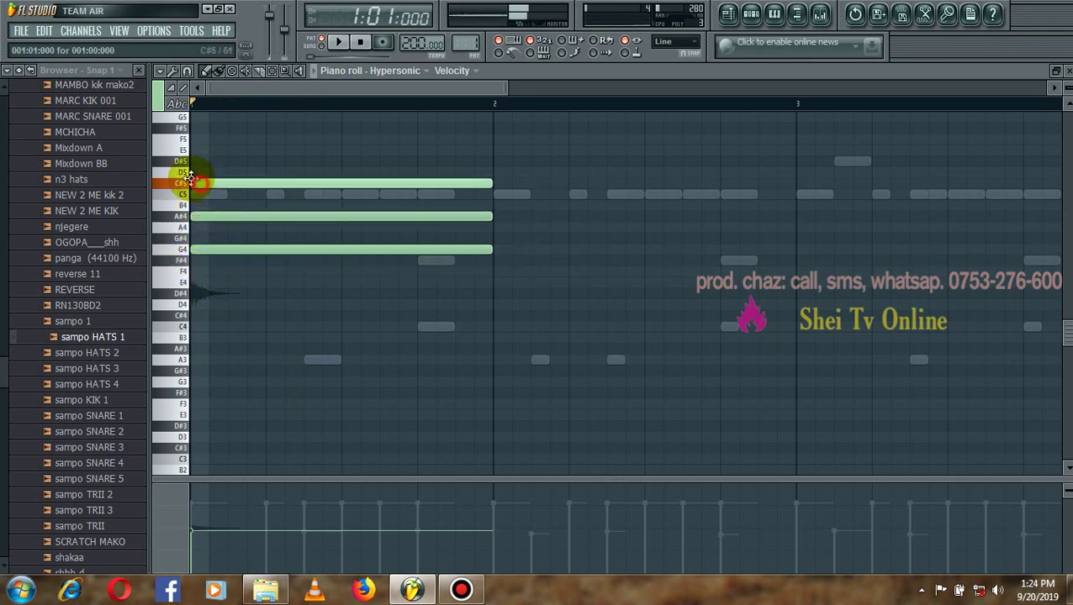
{"action": "left_click_drag", "start_coordinate": [190, 182], "coordinate": [190, 161]}
{"action": "key", "text": "space"}
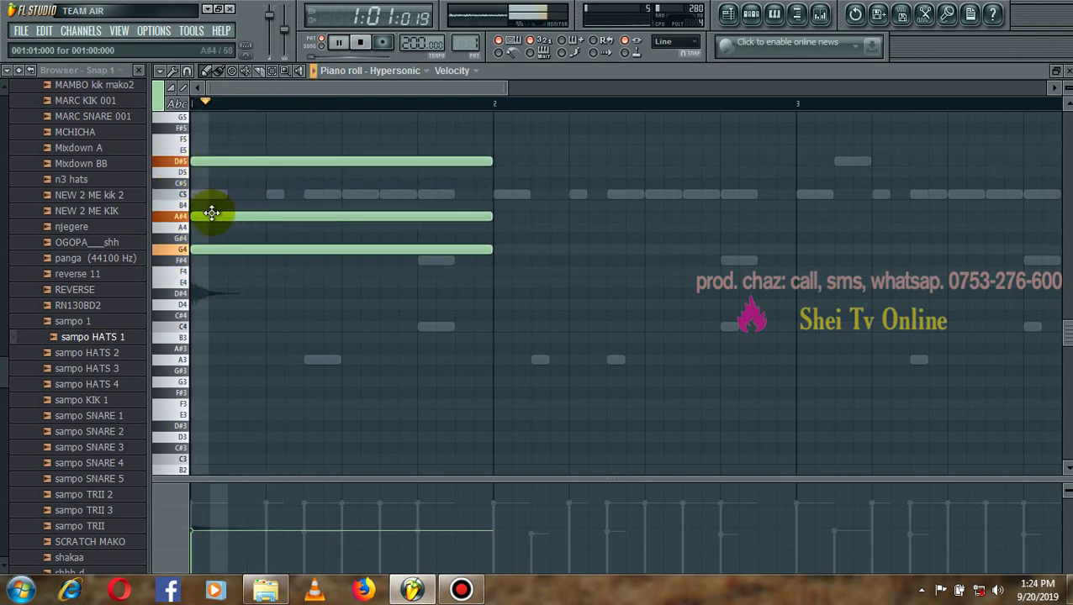
{"action": "key", "text": "space"}
- Change the bar 1 chord to G#4, C5 and D#5 and play it back with the beat
{"action": "left_click_drag", "start_coordinate": [211, 212], "coordinate": [208, 191]}
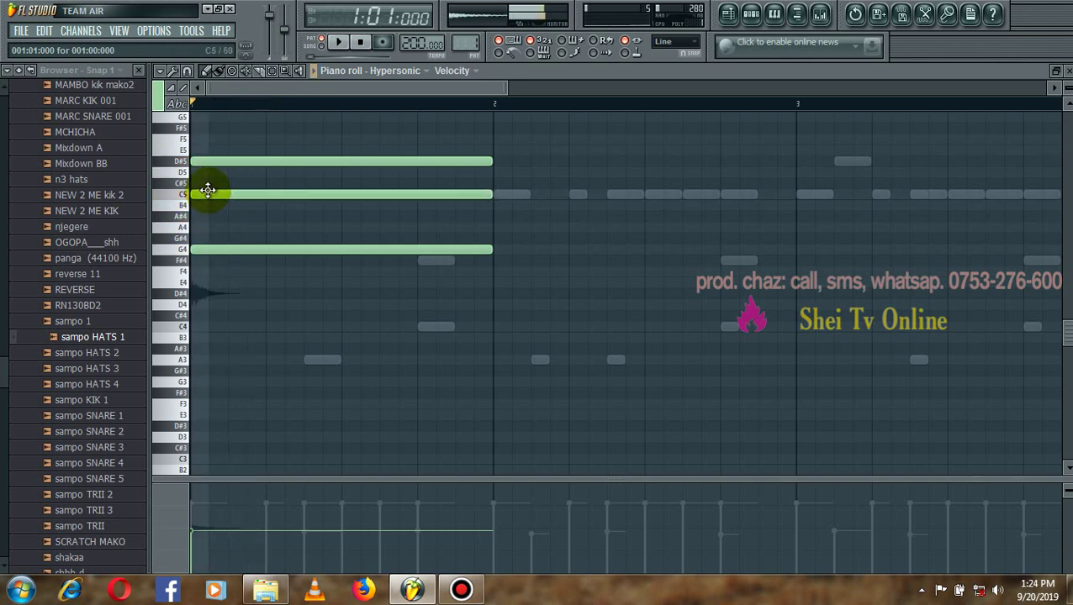
{"action": "mouse_move", "coordinate": [205, 252]}
{"action": "left_mouse_down"}
{"action": "mouse_move", "coordinate": [200, 228]}
{"action": "mouse_move", "coordinate": [208, 250]}
{"action": "mouse_move", "coordinate": [206, 240]}
{"action": "left_mouse_up"}
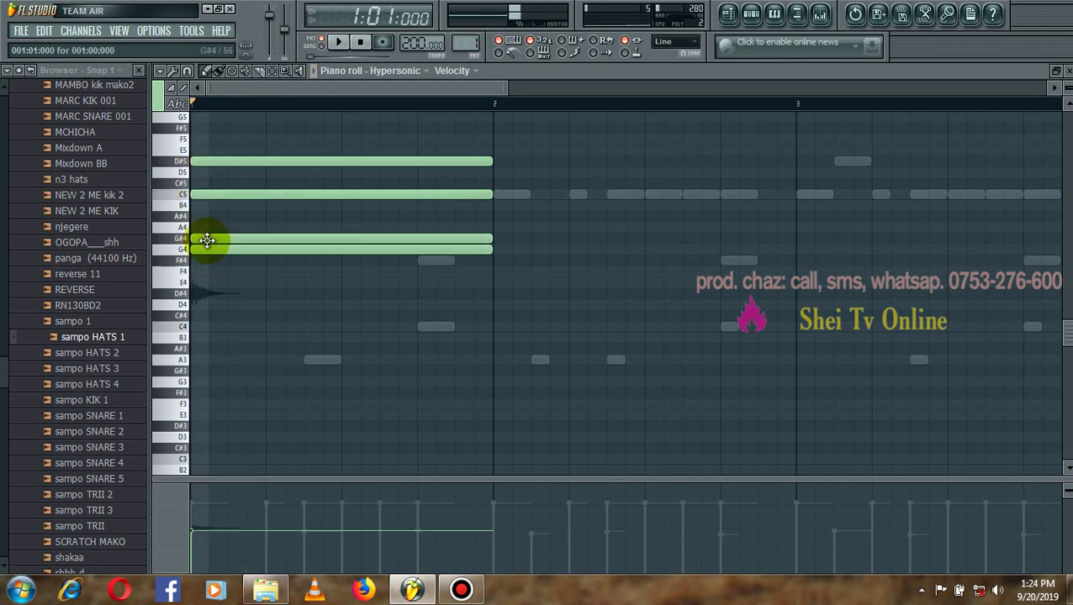
{"action": "right_click", "coordinate": [212, 250]}
{"action": "key", "text": "space"}
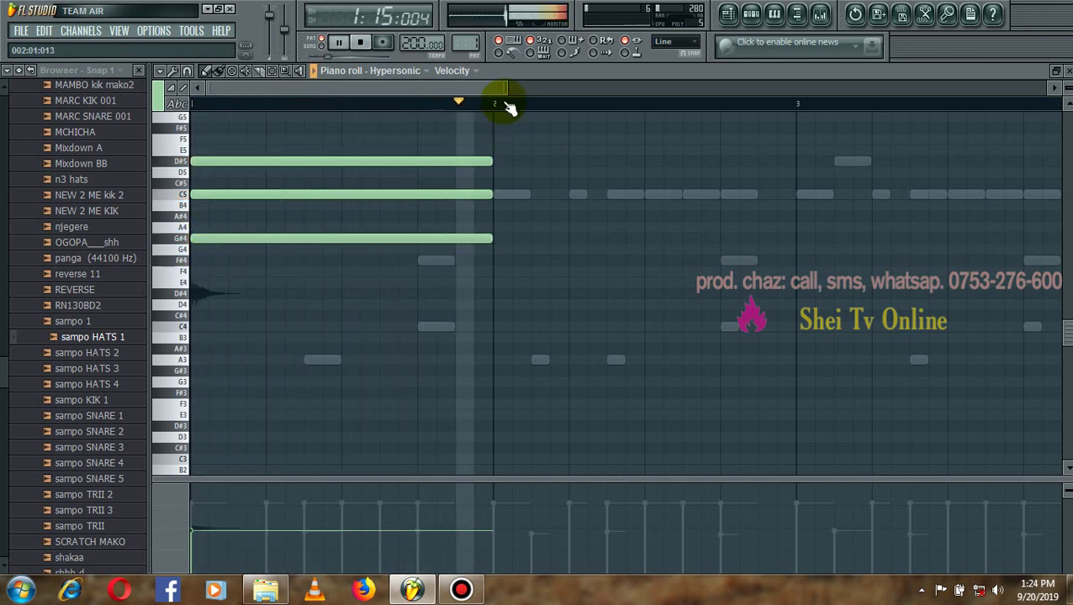
{"action": "key", "text": "space"}
{"action": "key", "text": "space"}
{"action": "left_click_drag", "start_coordinate": [502, 91], "coordinate": [824, 102]}
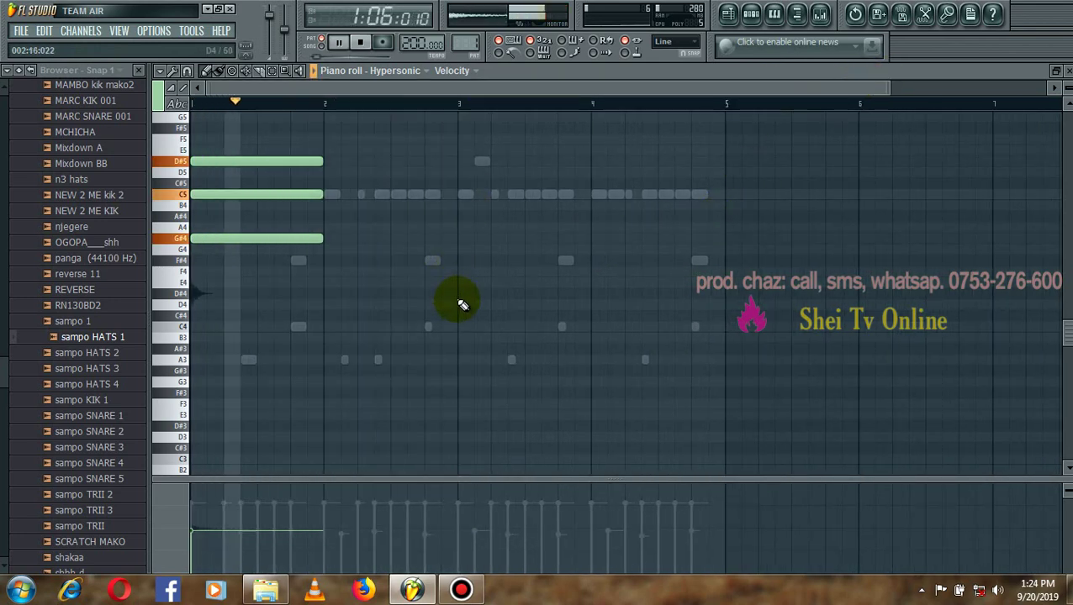
{"action": "key", "text": "space"}
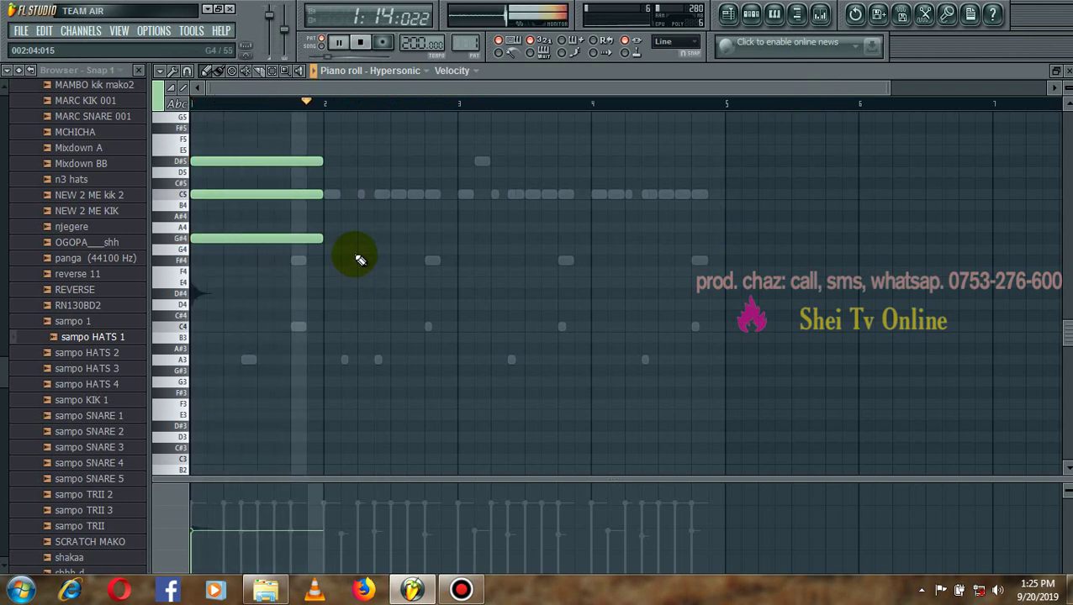
{"action": "key", "text": "space"}
- Add a one-bar D#4 note at bar 3 and lengthen the three notes of the first chord to two bars
{"action": "mouse_move", "coordinate": [451, 339]}
{"action": "left_mouse_down"}
{"action": "mouse_move", "coordinate": [473, 274]}
{"action": "mouse_move", "coordinate": [471, 297]}
{"action": "left_mouse_up"}
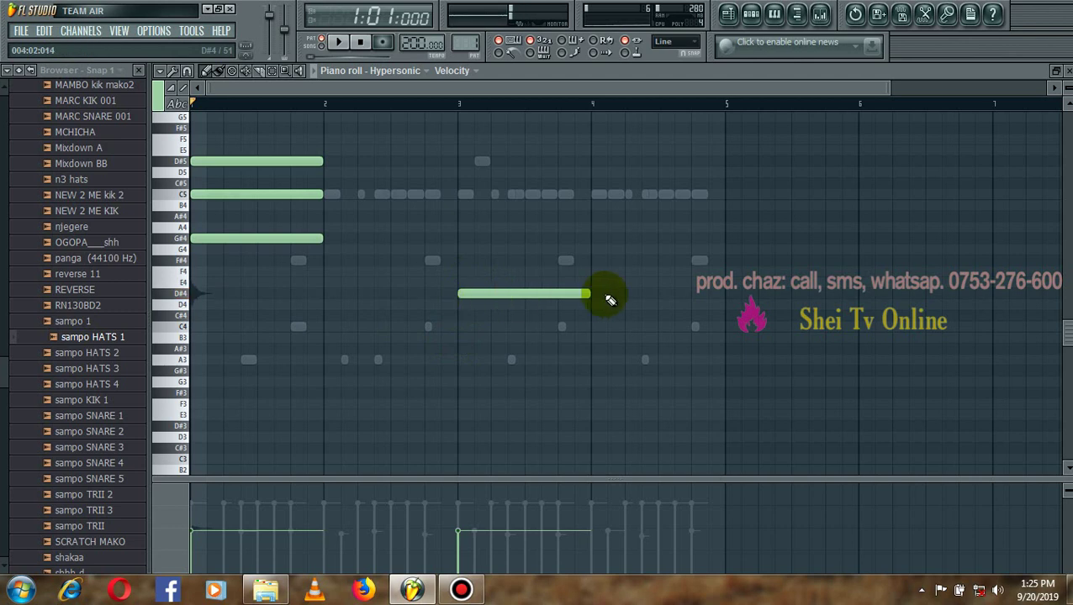
{"action": "key", "text": "space"}
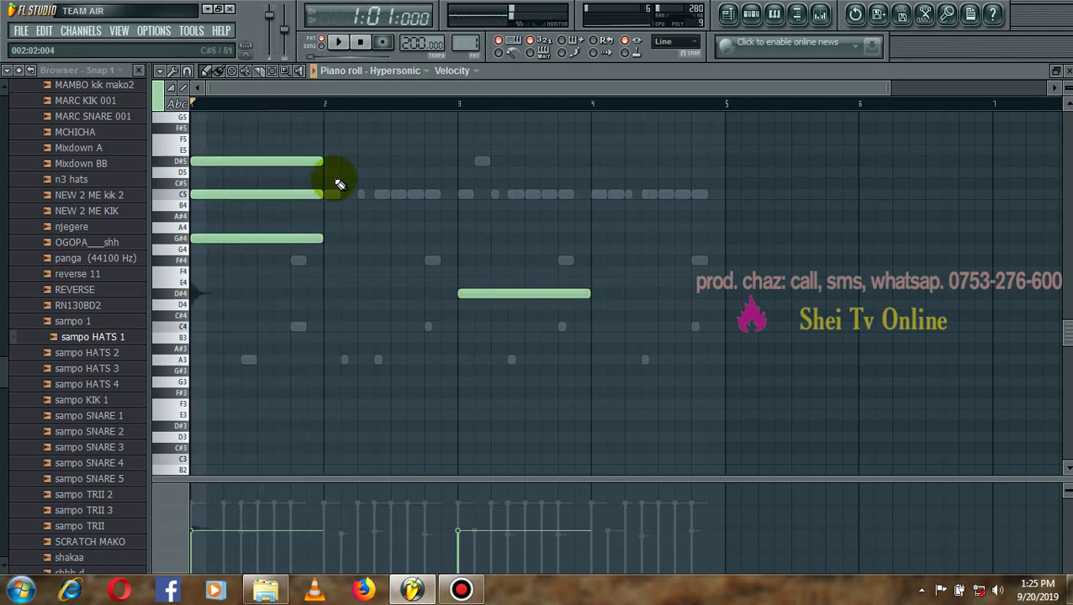
{"action": "left_click_drag", "start_coordinate": [338, 156], "coordinate": [280, 262]}
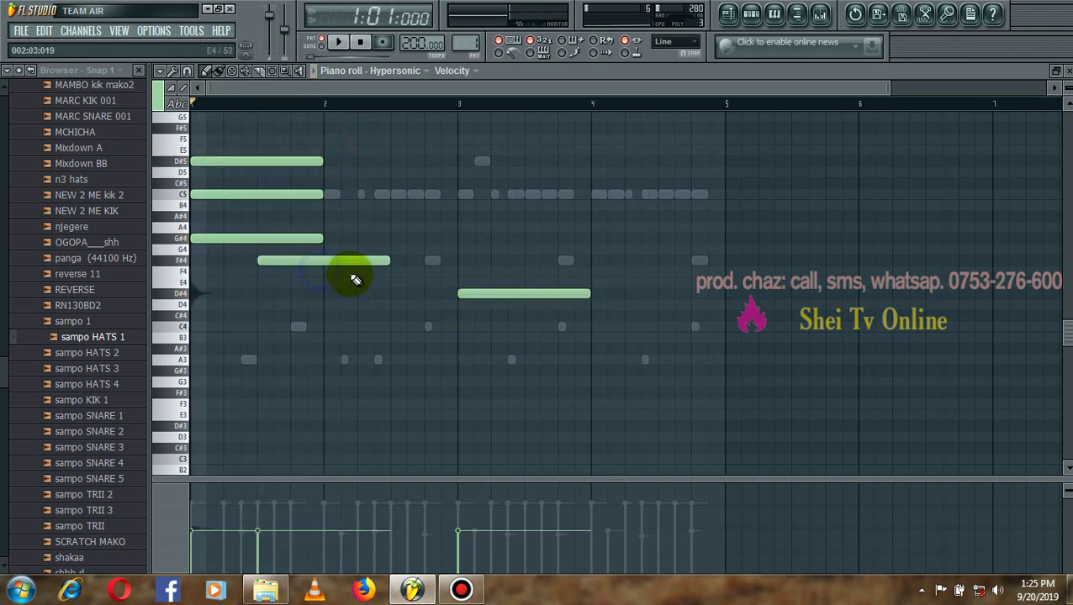
{"action": "right_click", "coordinate": [354, 261]}
{"action": "left_click_drag", "start_coordinate": [359, 299], "coordinate": [445, 175]}
{"action": "left_click", "coordinate": [531, 225]}
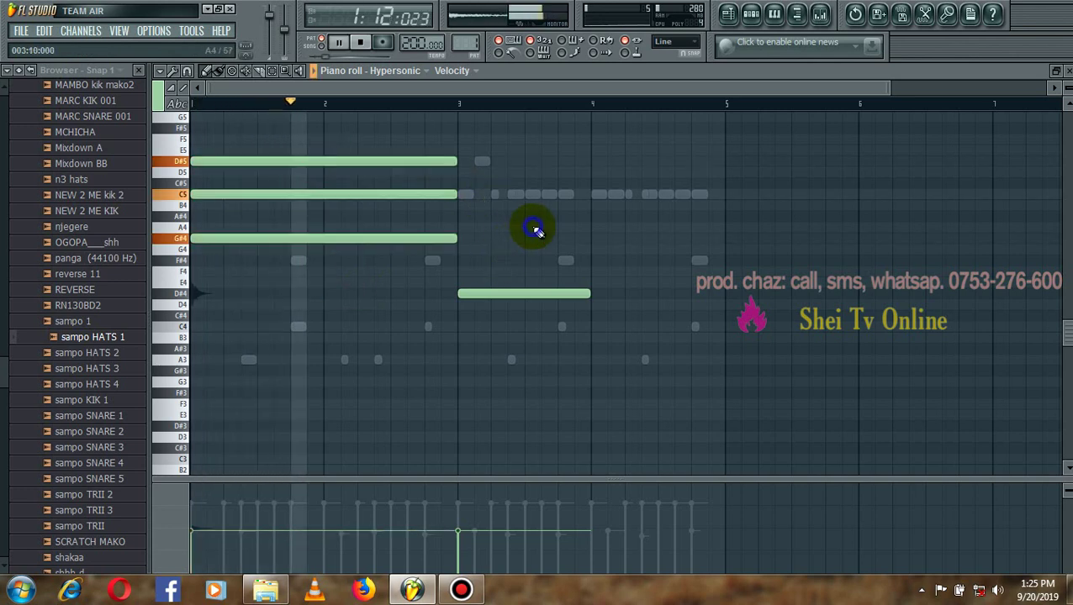
{"action": "key", "text": "space"}
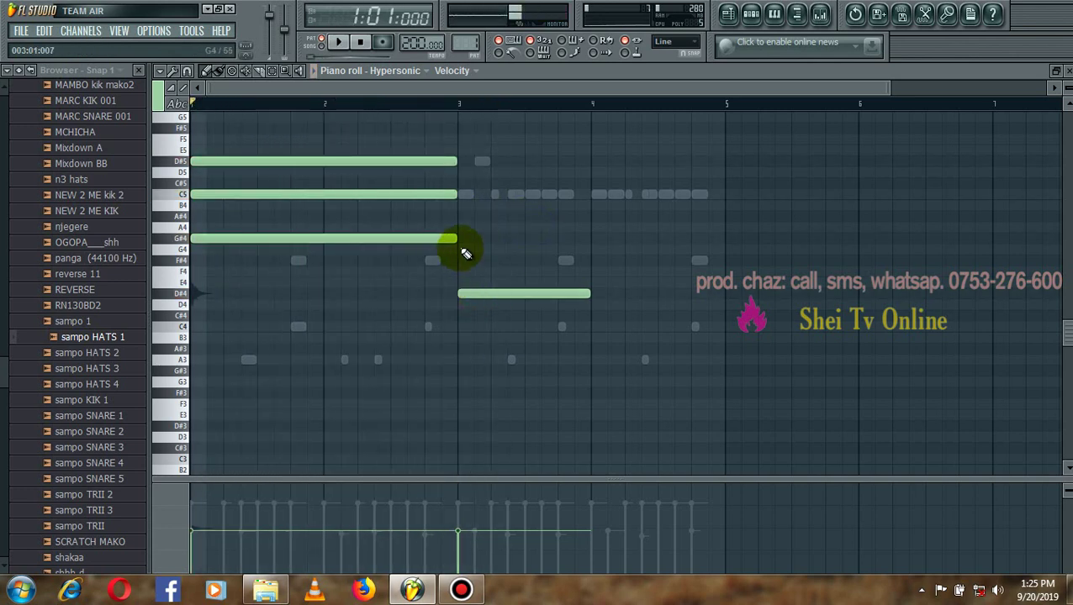
- Add one-bar notes on G4 and A#4 at bar 3 and on F4 and C#4 at bar 4
{"action": "left_click", "coordinate": [476, 250]}
{"action": "left_click", "coordinate": [597, 271]}
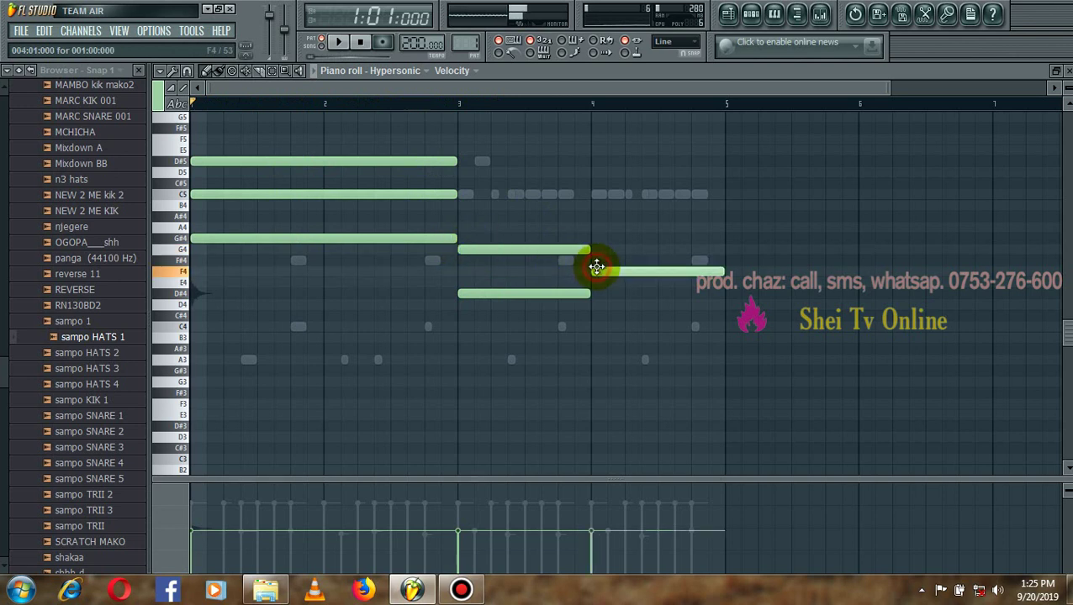
{"action": "left_click", "coordinate": [595, 296]}
{"action": "left_click_drag", "start_coordinate": [594, 296], "coordinate": [592, 318]}
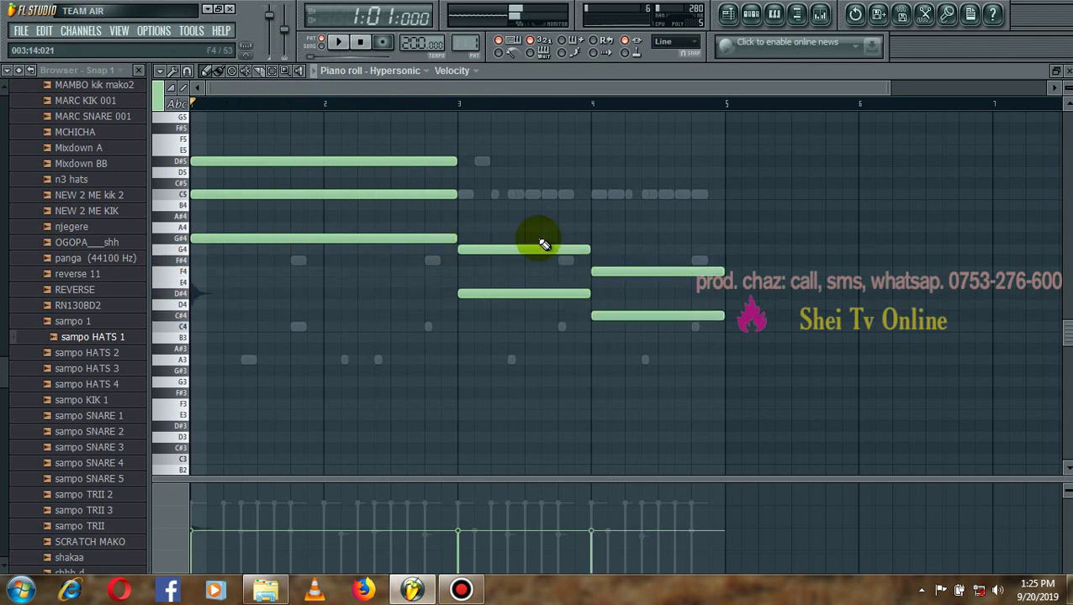
{"action": "left_click_drag", "start_coordinate": [462, 195], "coordinate": [464, 220]}
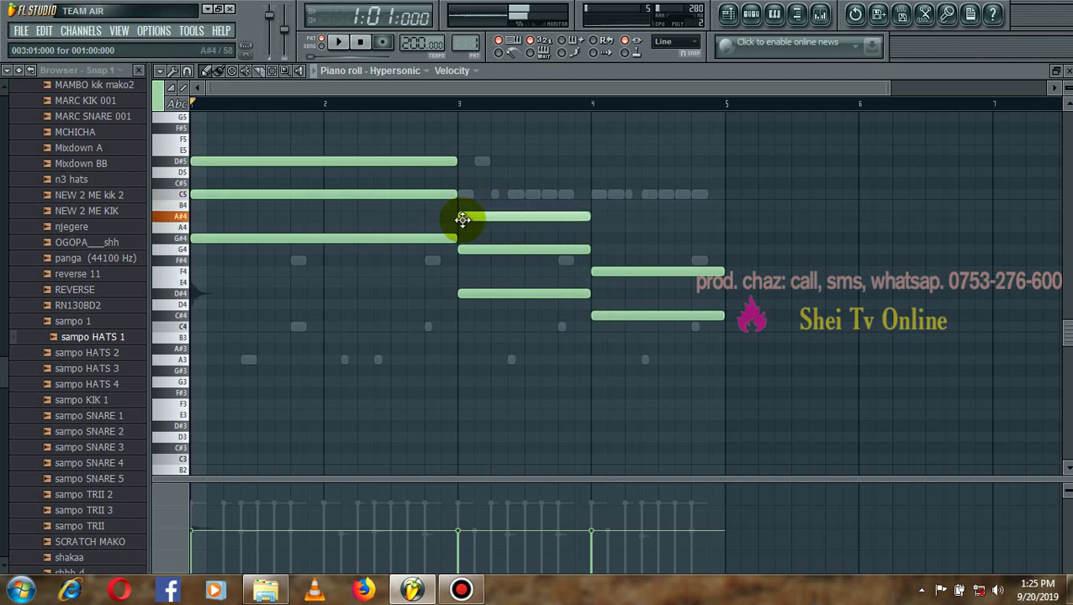
- Add a one-bar G#4 note at bar 4 to complete the chord and play back the progression
{"action": "left_click_drag", "start_coordinate": [587, 229], "coordinate": [596, 251]}
{"action": "key", "text": "space"}
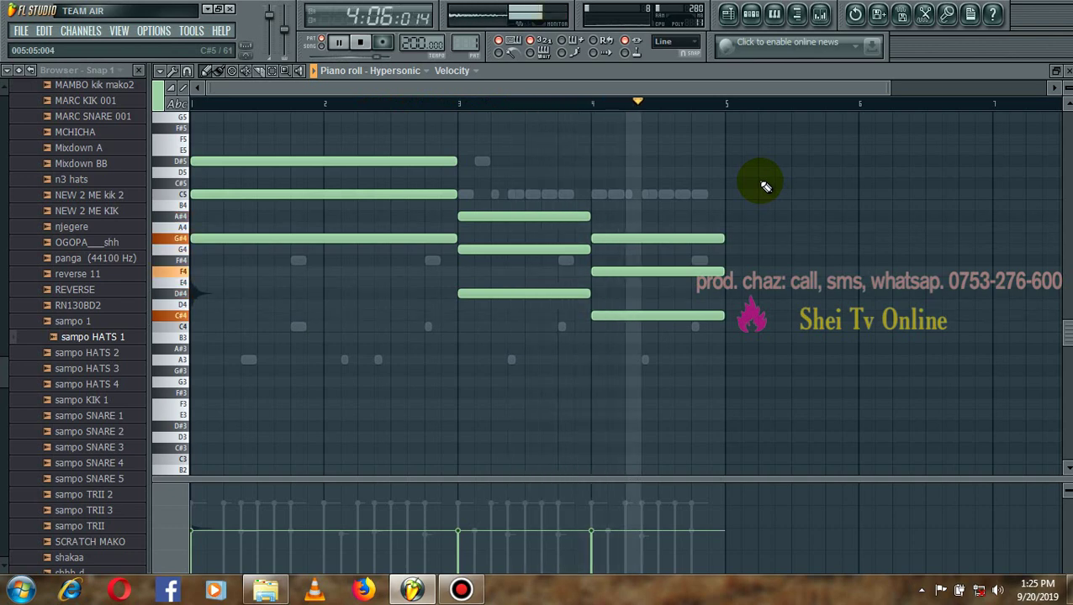
{"action": "left_click_drag", "start_coordinate": [887, 87], "coordinate": [943, 84]}
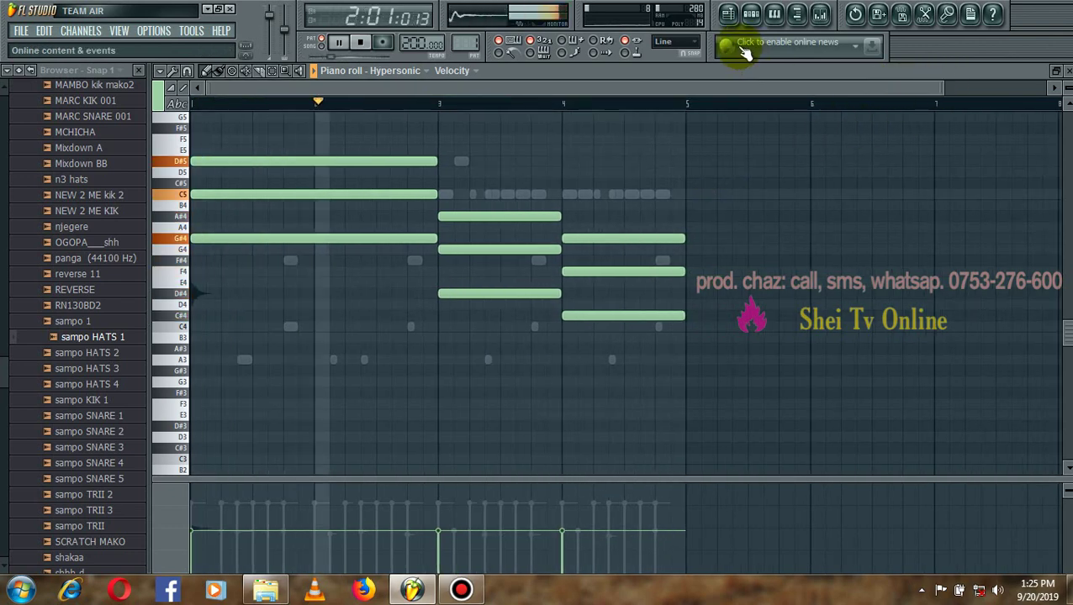
- Lower the Hypersonic channel's volume in the Pattern 1 channel list while the beat plays, and stop playback
{"action": "left_click", "coordinate": [751, 14]}
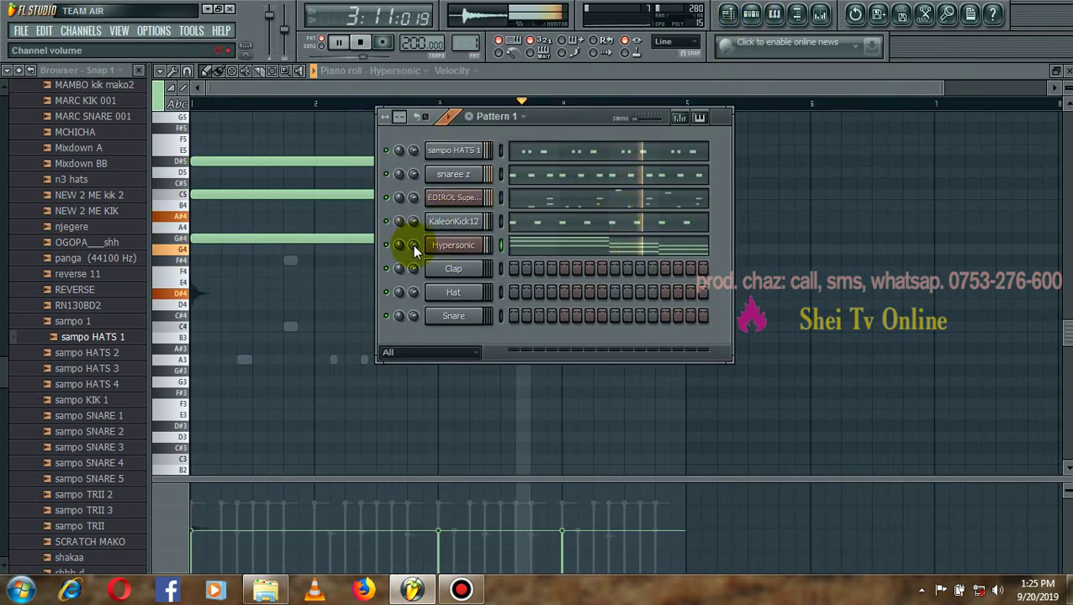
{"action": "left_click_drag", "start_coordinate": [412, 244], "coordinate": [412, 268]}
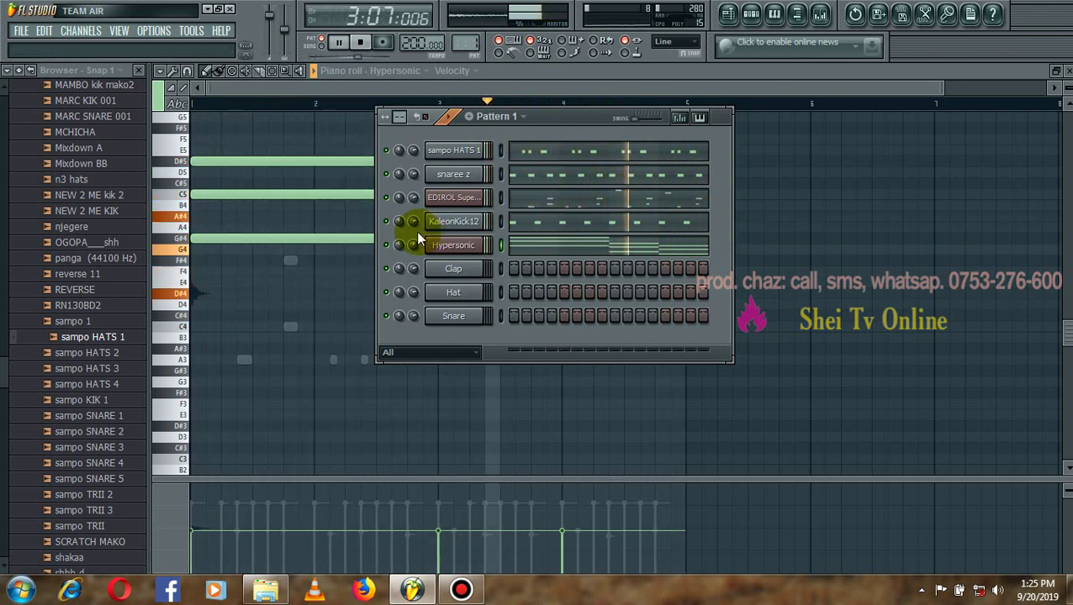
{"action": "key", "text": "space"}
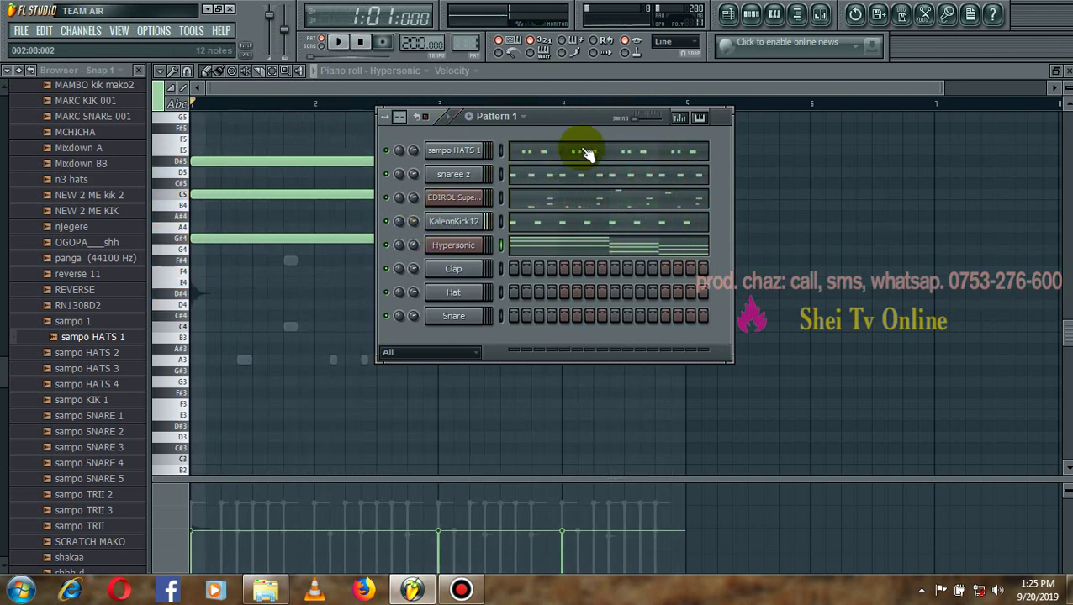
- Insert a Cakewalk TTS-1 instrument channel into Pattern 1
{"action": "right_click", "coordinate": [433, 274]}
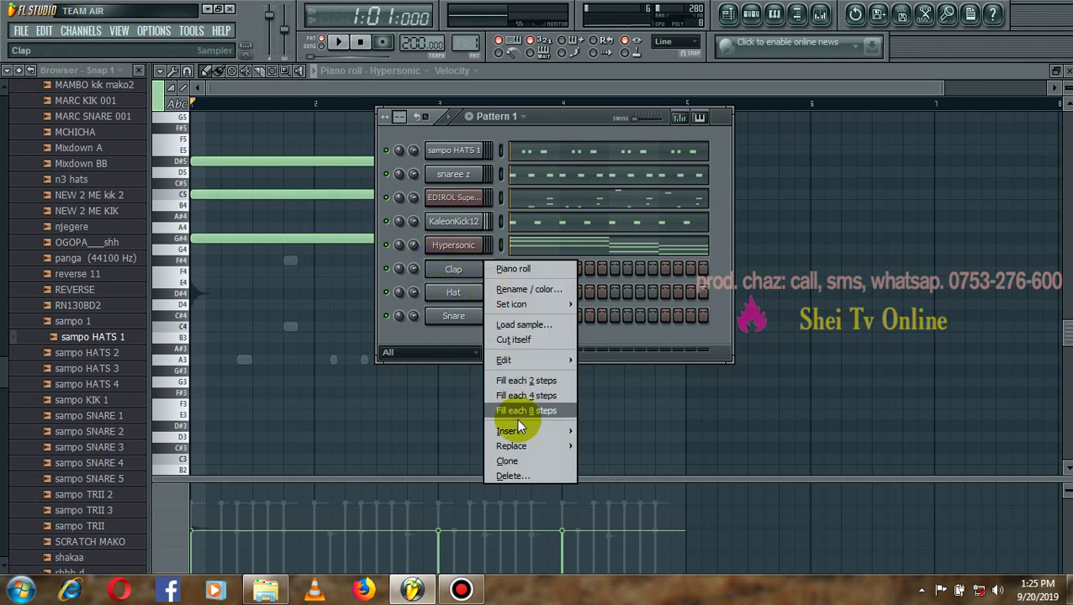
{"action": "mouse_move", "coordinate": [532, 430]}
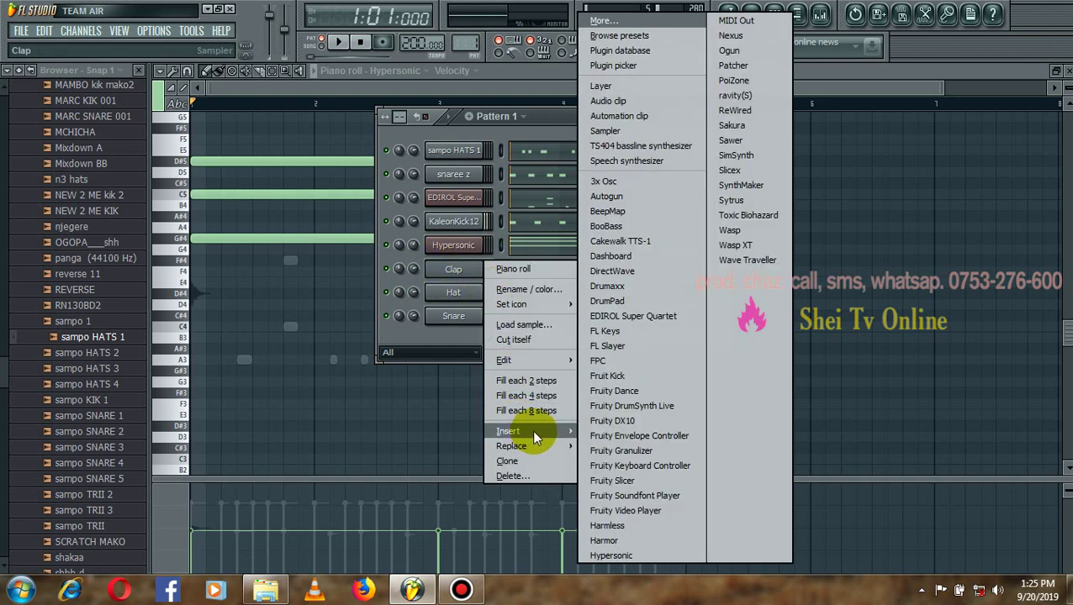
{"action": "left_click", "coordinate": [652, 242]}
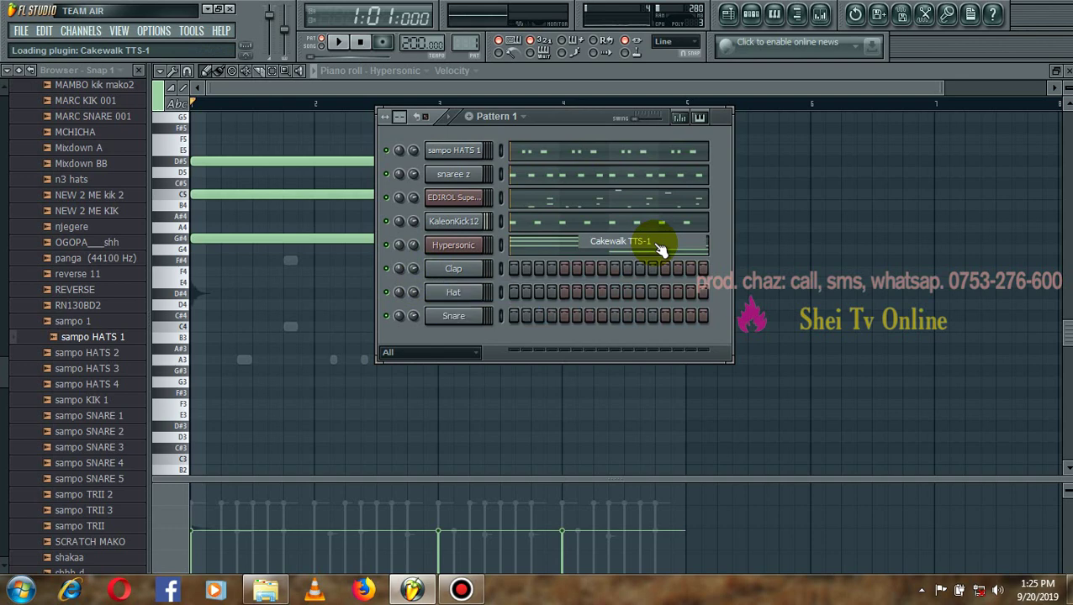
{"action": "left_click_drag", "start_coordinate": [598, 259], "coordinate": [593, 116]}
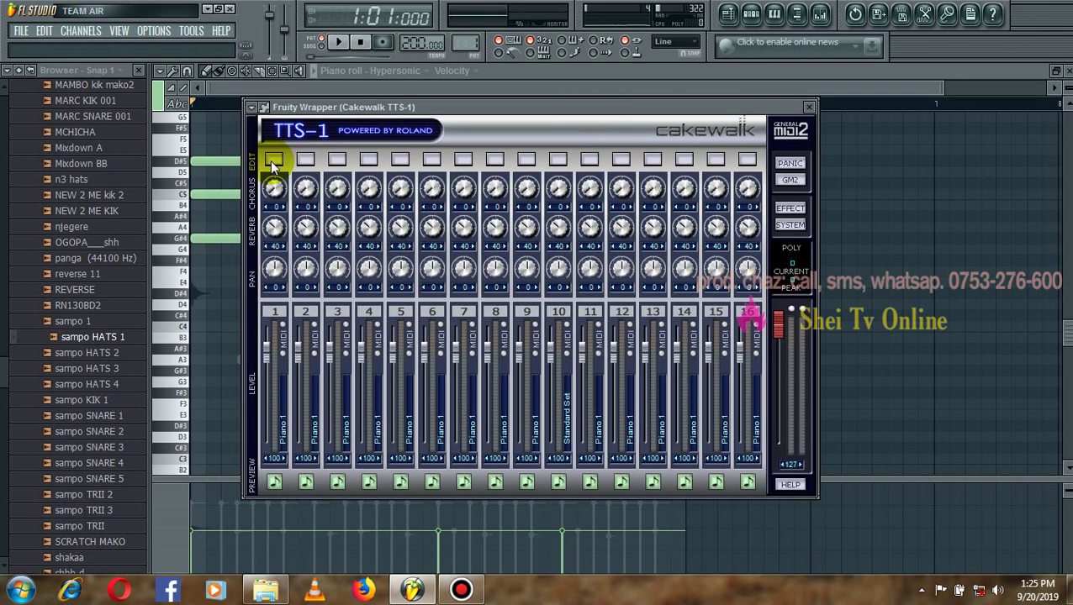
- Set TTS-1 part 1 to the guitar preset 025 000 Nylon Gt. and close the plugin
{"action": "left_click", "coordinate": [275, 161]}
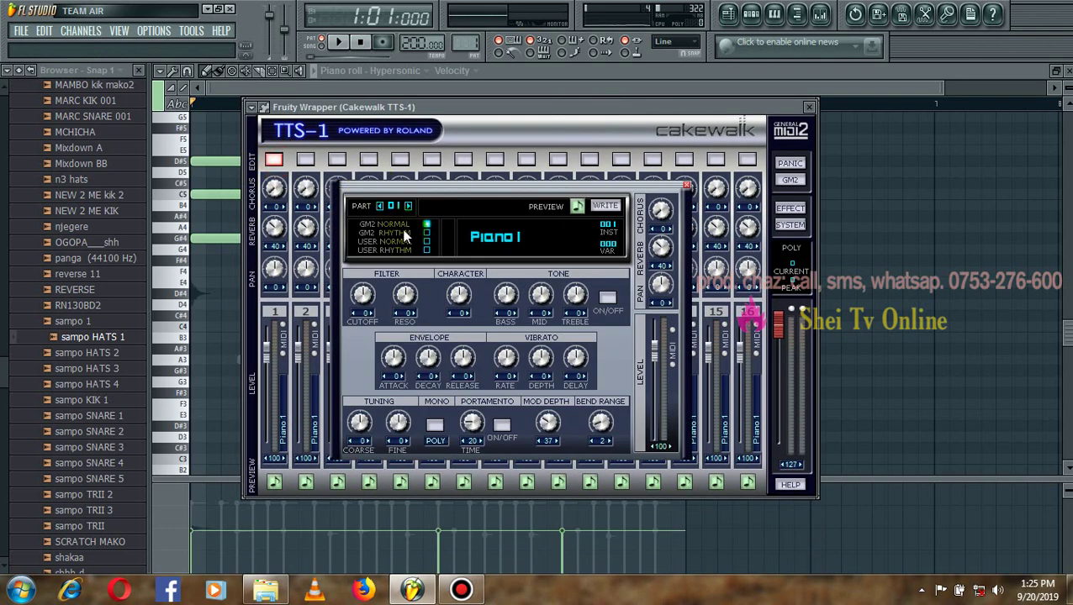
{"action": "left_click", "coordinate": [483, 245]}
{"action": "mouse_move", "coordinate": [550, 252]}
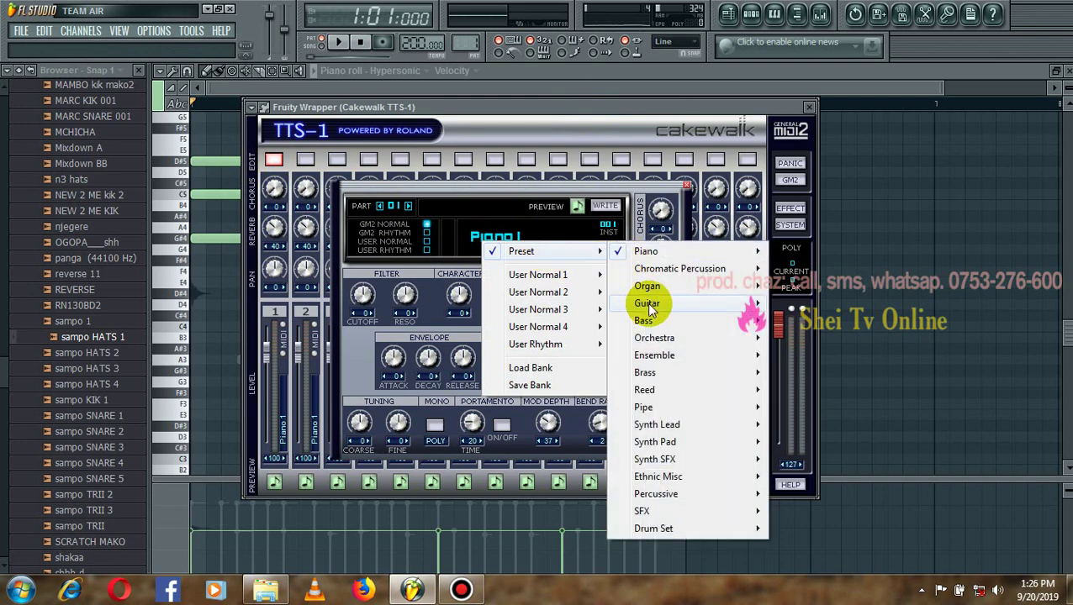
{"action": "mouse_move", "coordinate": [643, 303]}
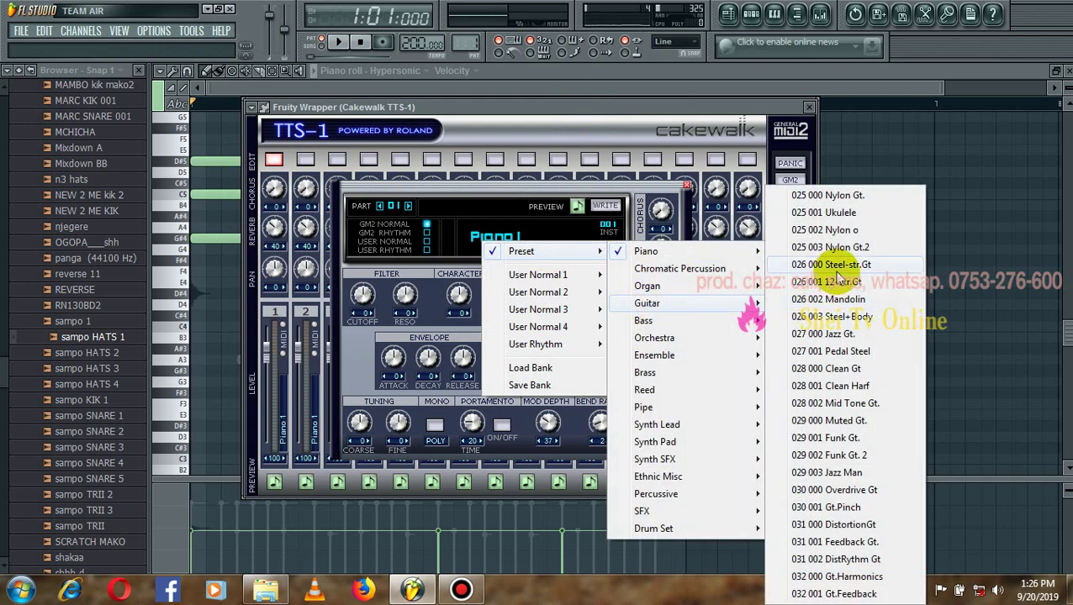
{"action": "left_click", "coordinate": [844, 195]}
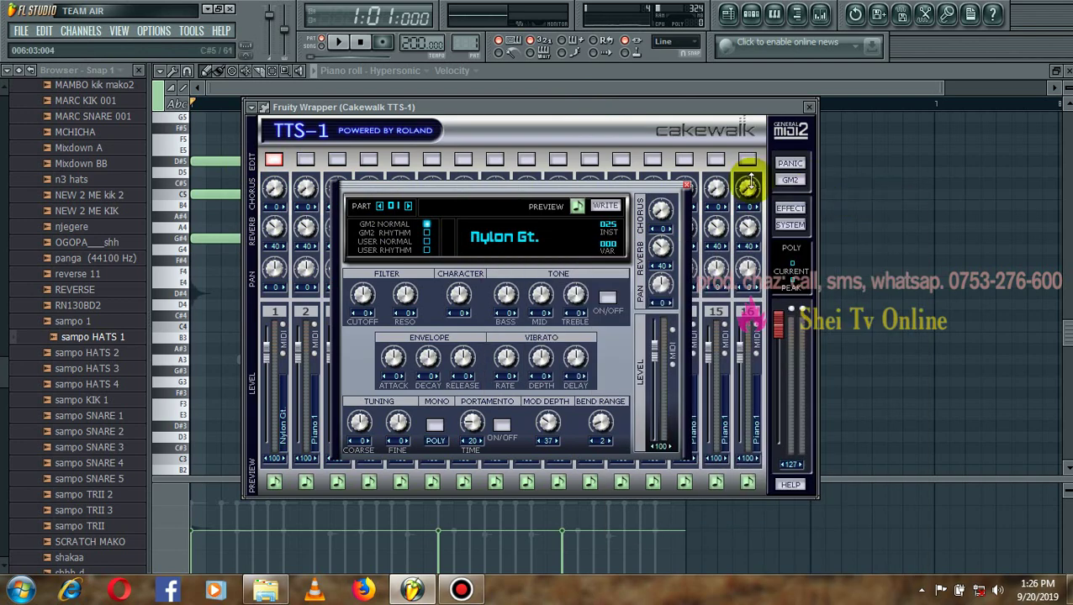
{"action": "left_click", "coordinate": [686, 184]}
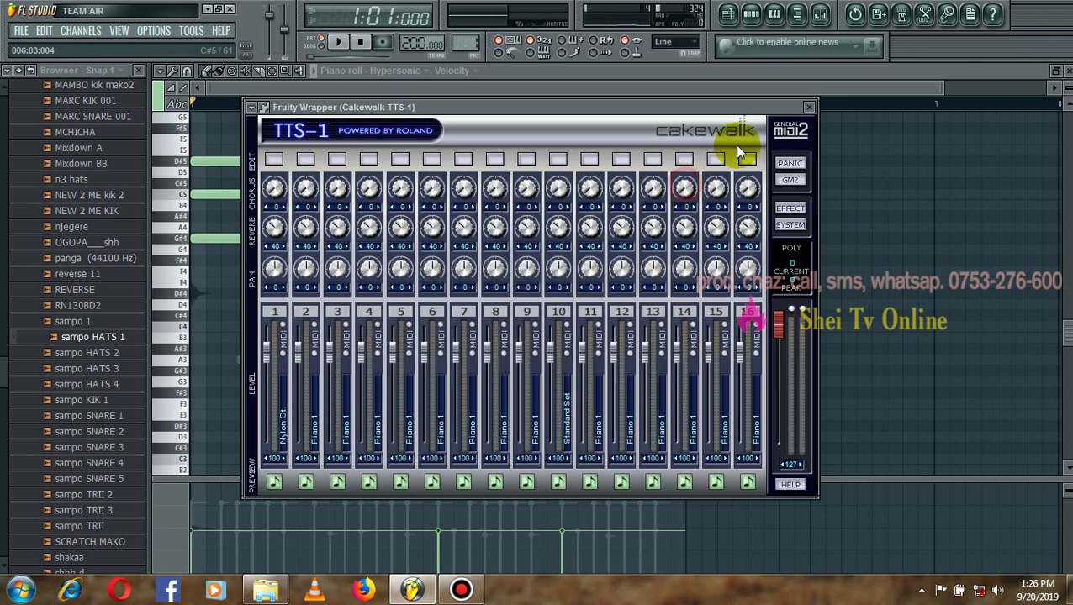
{"action": "left_click", "coordinate": [809, 108]}
- Open the piano roll of the Cakewalk TTS-1 channel and place a one-bar G#3 note at bar 1
{"action": "right_click", "coordinate": [483, 270]}
{"action": "left_click", "coordinate": [519, 282]}
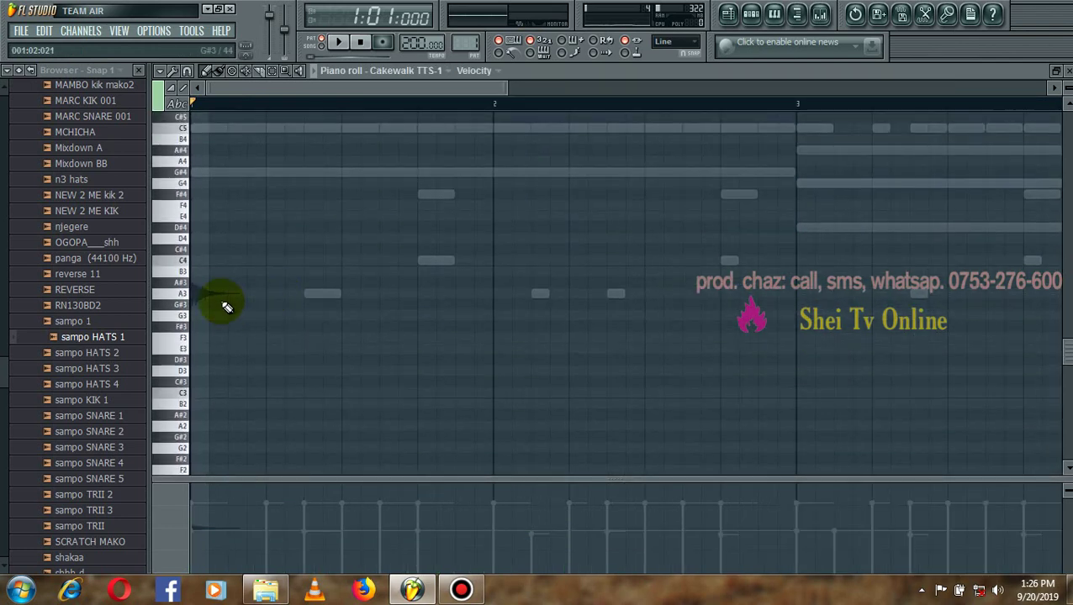
{"action": "mouse_move", "coordinate": [199, 294]}
{"action": "left_mouse_down"}
{"action": "mouse_move", "coordinate": [193, 327]}
{"action": "mouse_move", "coordinate": [194, 297]}
{"action": "left_mouse_up"}
- Place a one-bar C5 note at step 3 of bar 1, testing note positions against the playback
{"action": "scroll", "coordinate": [220, 291], "scroll_direction": "up", "scroll_amount": 3}
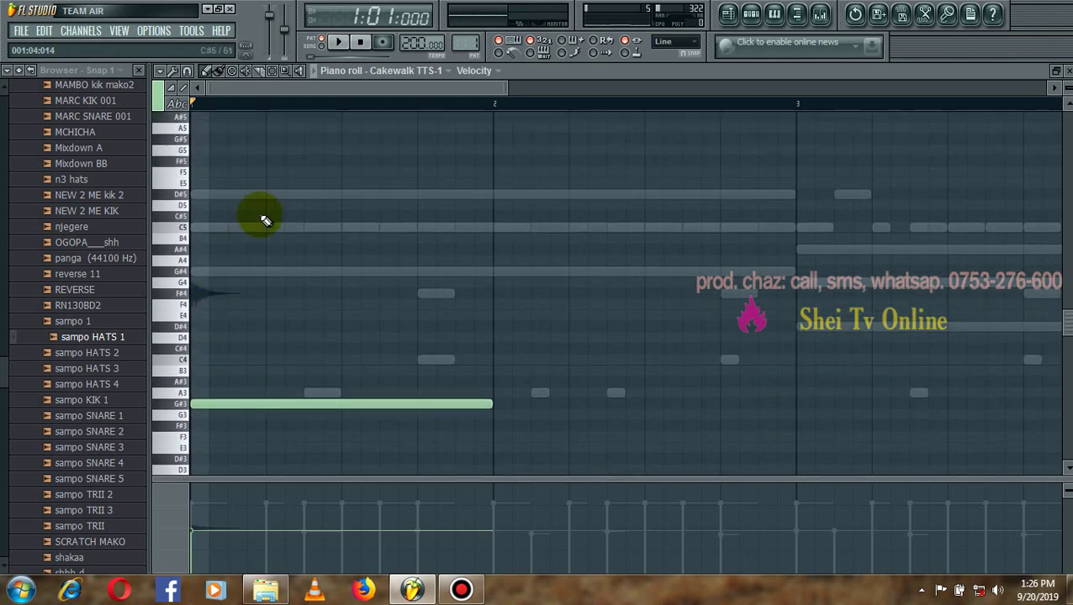
{"action": "left_click", "coordinate": [250, 196]}
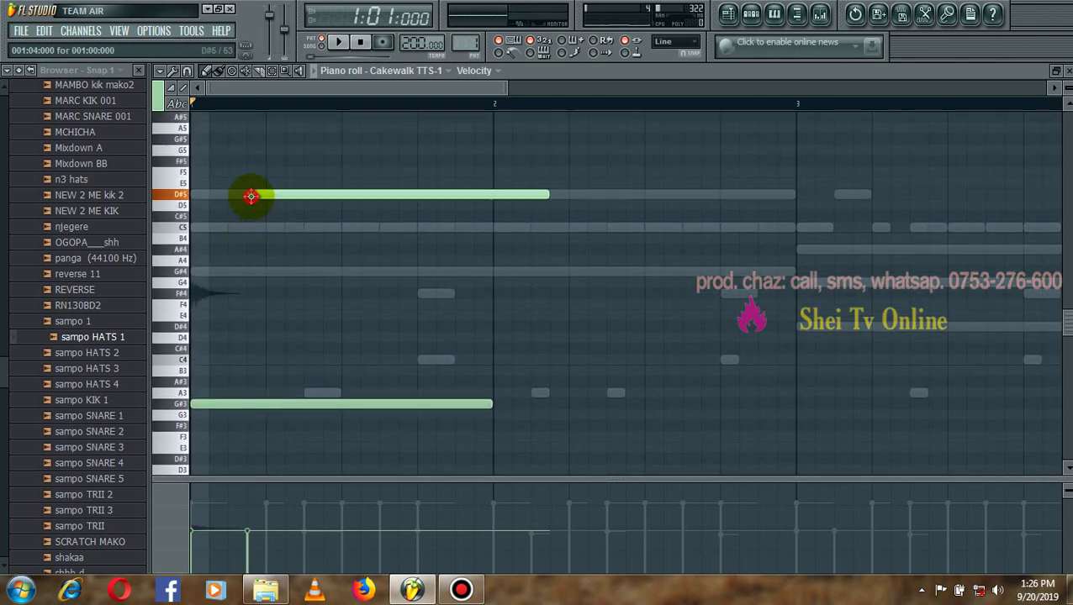
{"action": "left_click", "coordinate": [294, 229]}
{"action": "key", "text": "space"}
{"action": "right_click", "coordinate": [313, 228]}
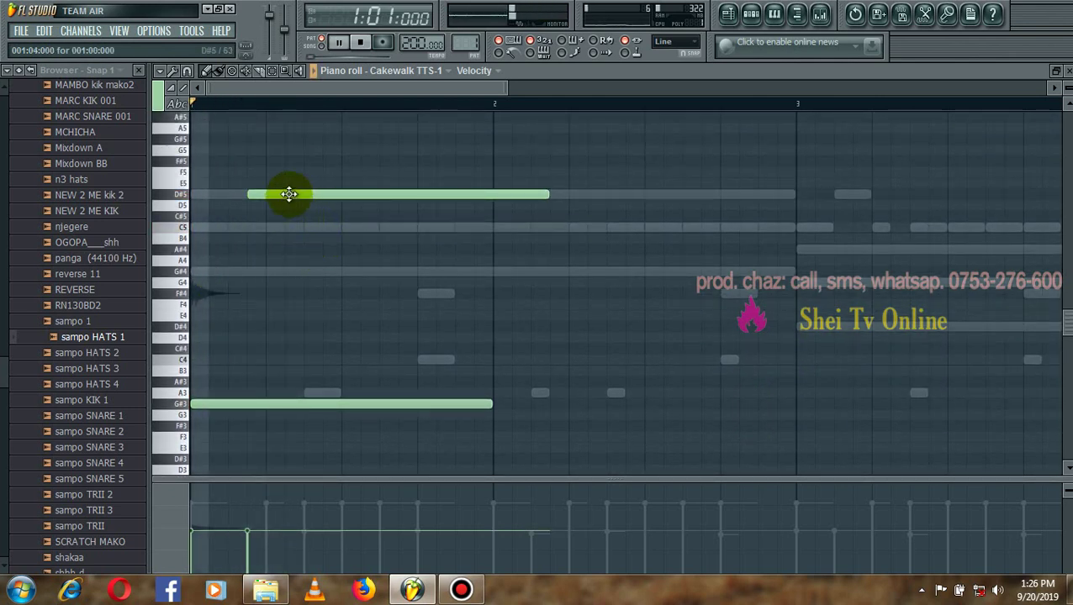
{"action": "key", "text": "space"}
{"action": "left_click_drag", "start_coordinate": [288, 194], "coordinate": [268, 227]}
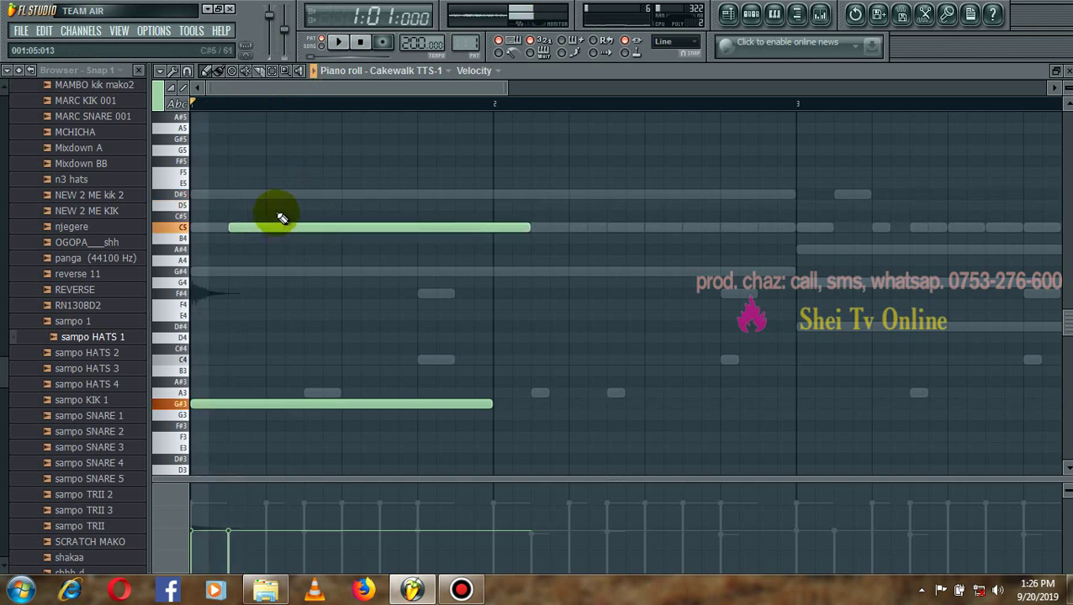
- Add one-bar notes on G#4 at step 7 and D#5 at step 11 of bar 1 during playback
{"action": "key", "text": "space"}
{"action": "left_click", "coordinate": [310, 271]}
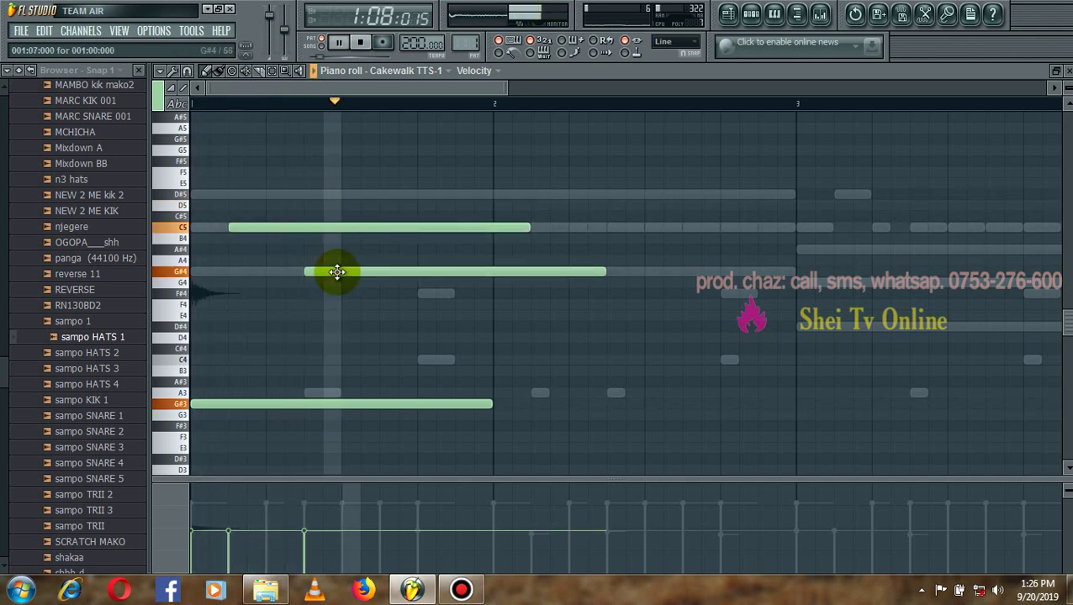
{"action": "left_click", "coordinate": [381, 194]}
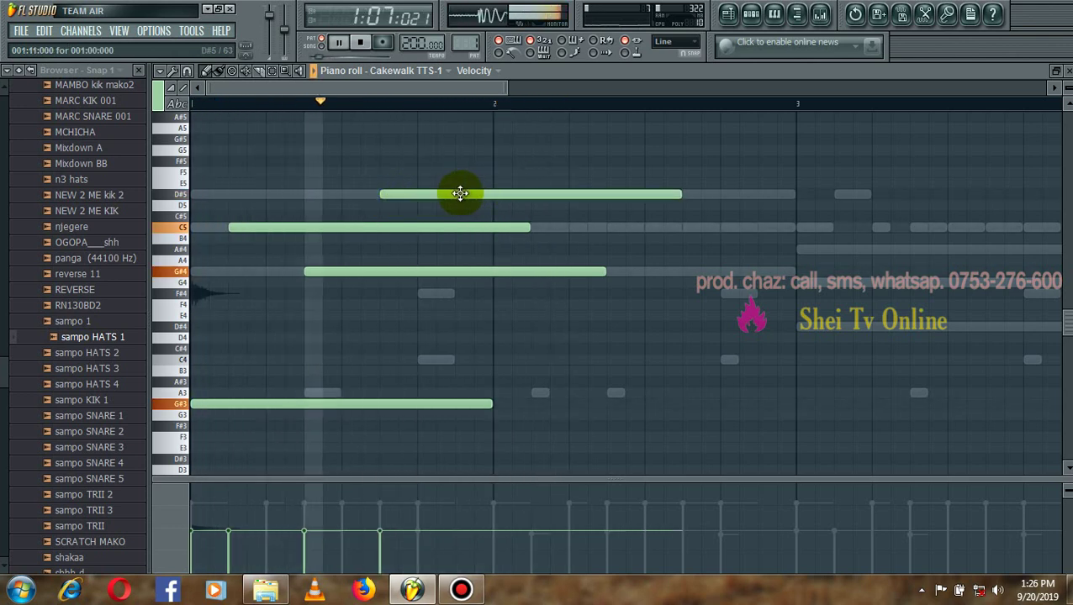
{"action": "mouse_move", "coordinate": [431, 192]}
{"action": "left_mouse_down"}
{"action": "mouse_move", "coordinate": [402, 187]}
{"action": "mouse_move", "coordinate": [474, 192]}
{"action": "mouse_move", "coordinate": [437, 191]}
{"action": "left_mouse_up"}
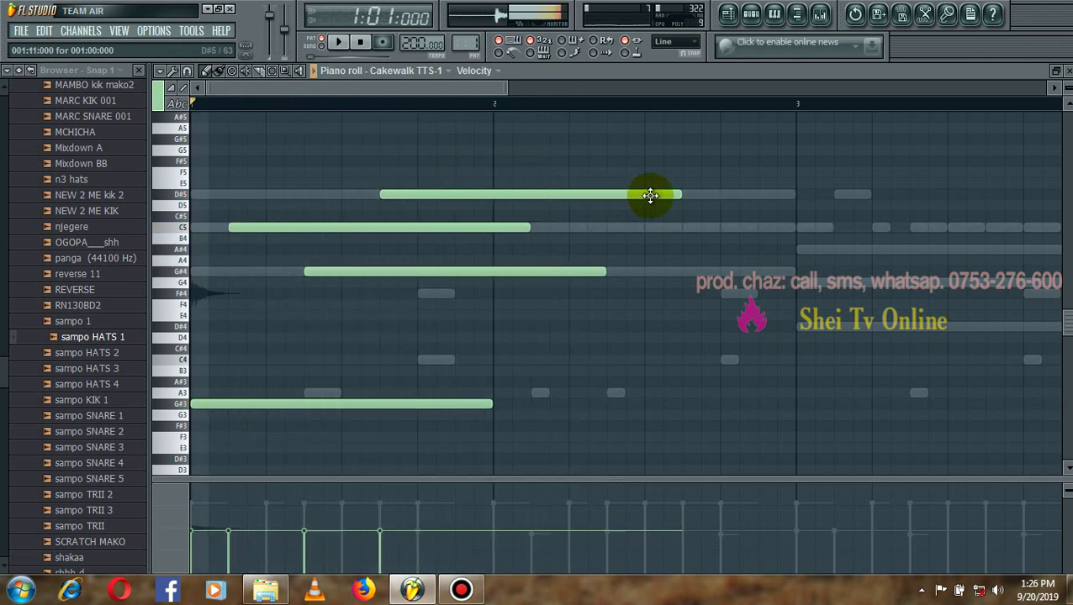
- Shorten the bar 1 notes to 4 steps for D#5, 9 steps for G#4 and 12 steps for C5
{"action": "left_click_drag", "start_coordinate": [678, 193], "coordinate": [446, 192]}
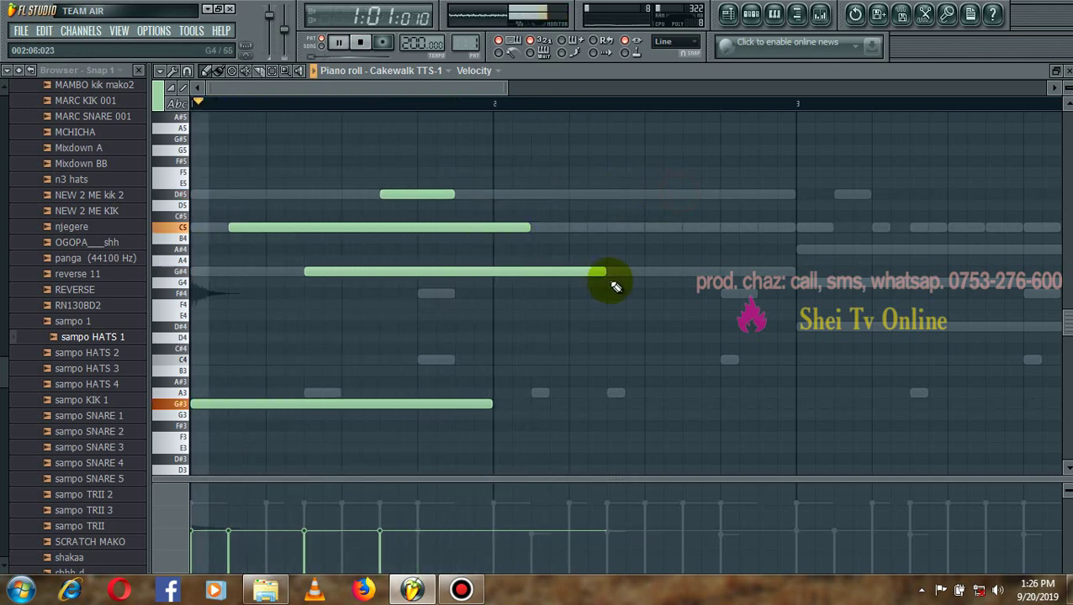
{"action": "left_click_drag", "start_coordinate": [607, 271], "coordinate": [473, 270]}
{"action": "left_click_drag", "start_coordinate": [530, 227], "coordinate": [458, 227]}
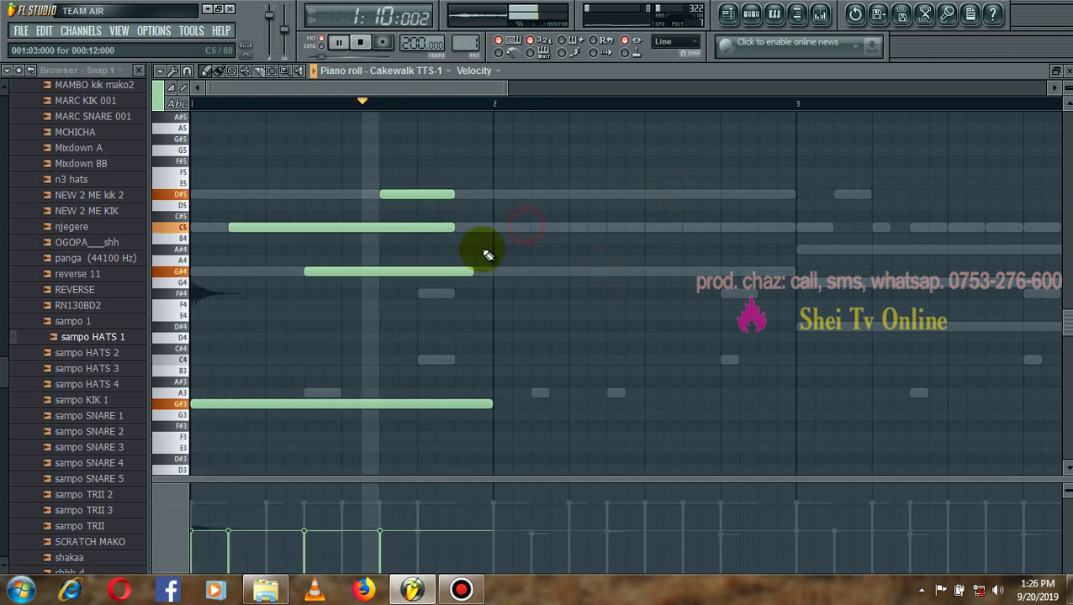
- Add 12-step notes in bar 2 on G#4 at step 1, D#5 at step 5 and C5 at step 11
{"action": "left_click", "coordinate": [496, 271]}
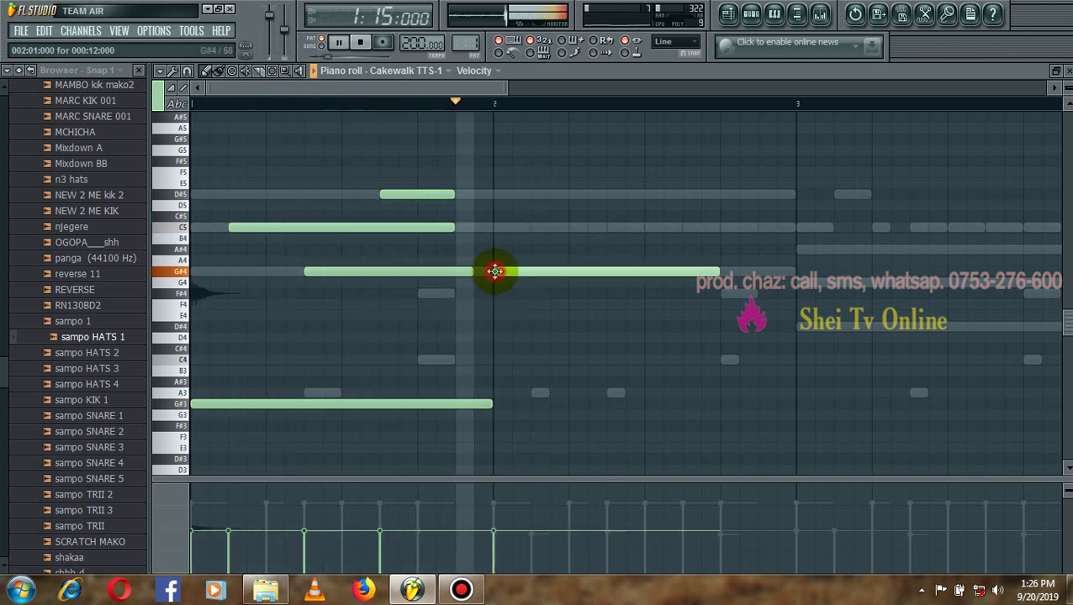
{"action": "left_click", "coordinate": [532, 227]}
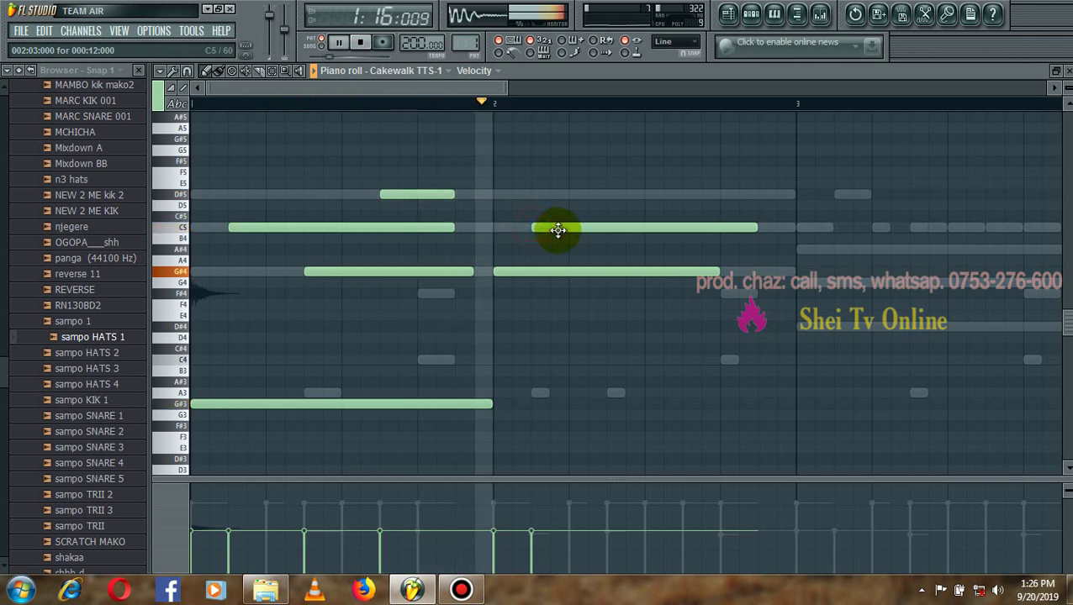
{"action": "left_click_drag", "start_coordinate": [555, 228], "coordinate": [594, 190]}
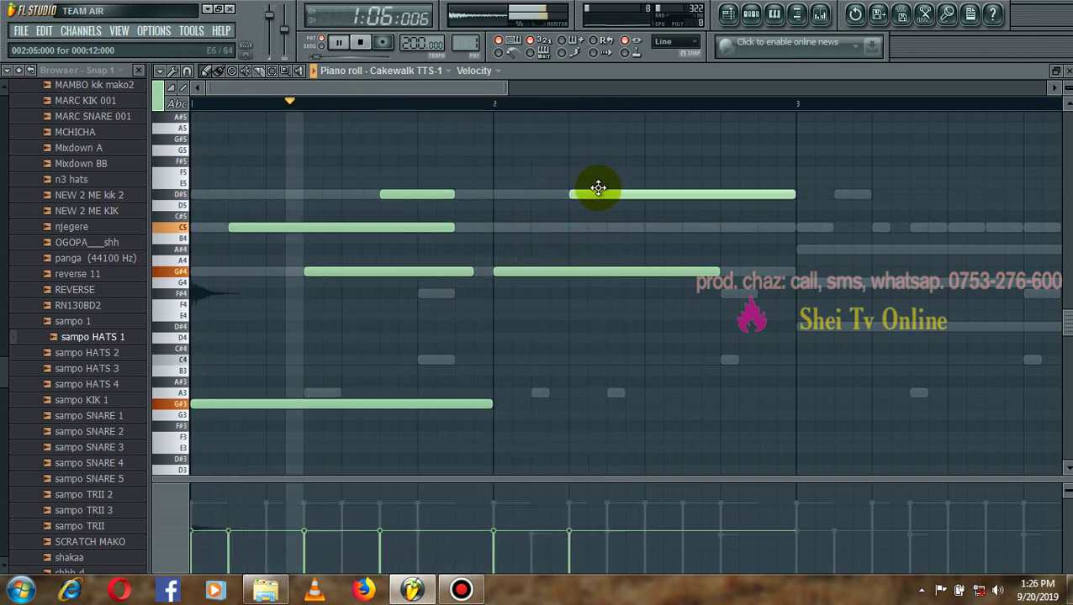
{"action": "left_click", "coordinate": [617, 232]}
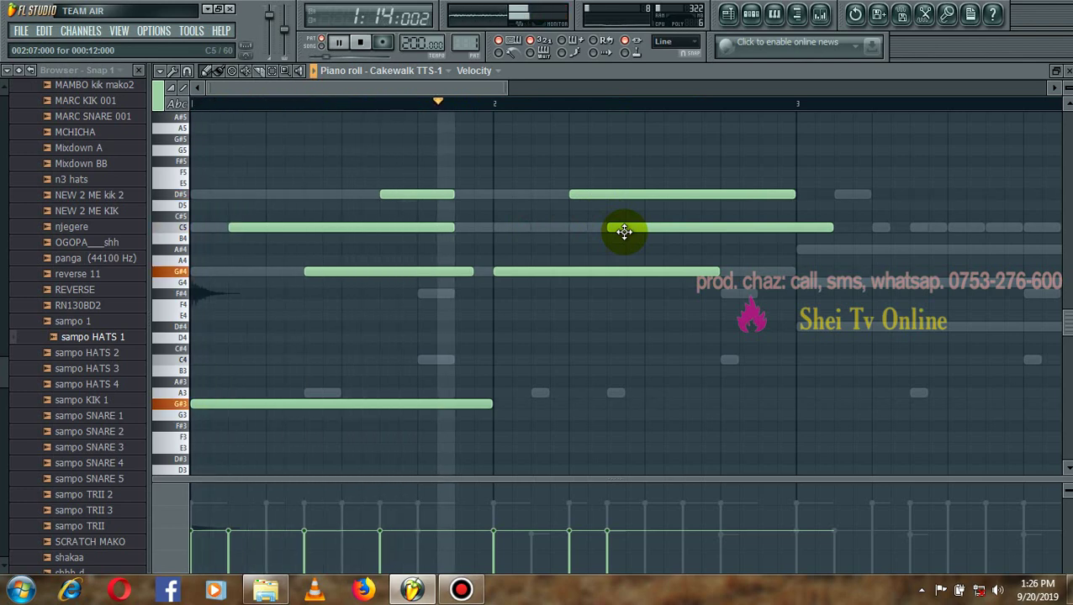
{"action": "left_click_drag", "start_coordinate": [624, 231], "coordinate": [692, 229]}
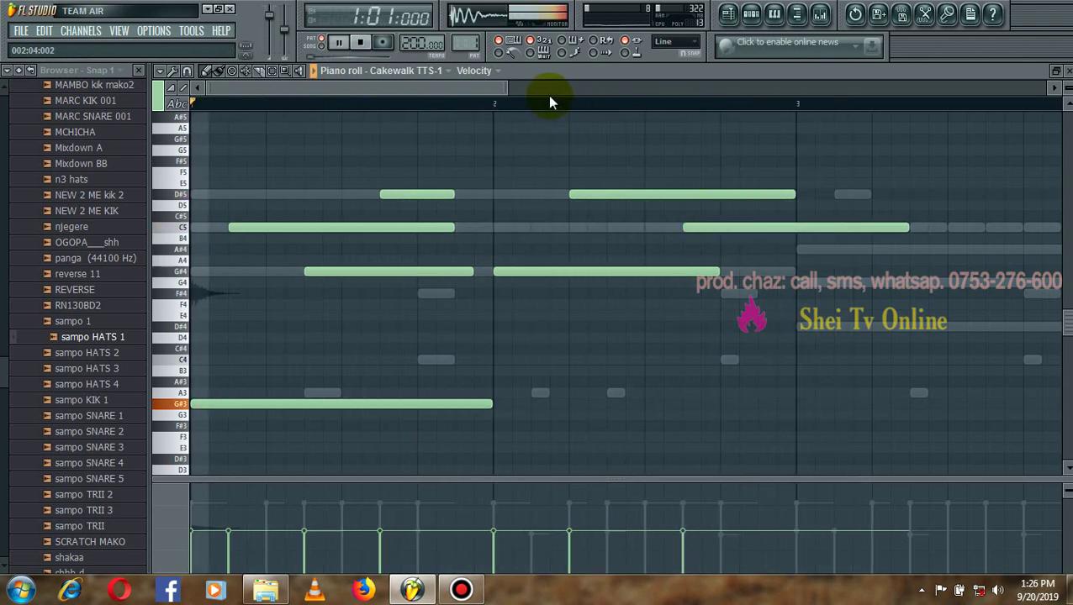
- Add 12-step notes in bar 3 on D#4 at step 3 and A#4 at step 5, and shorten bar 2's C5 note to 5 steps
{"action": "left_click_drag", "start_coordinate": [508, 84], "coordinate": [652, 132]}
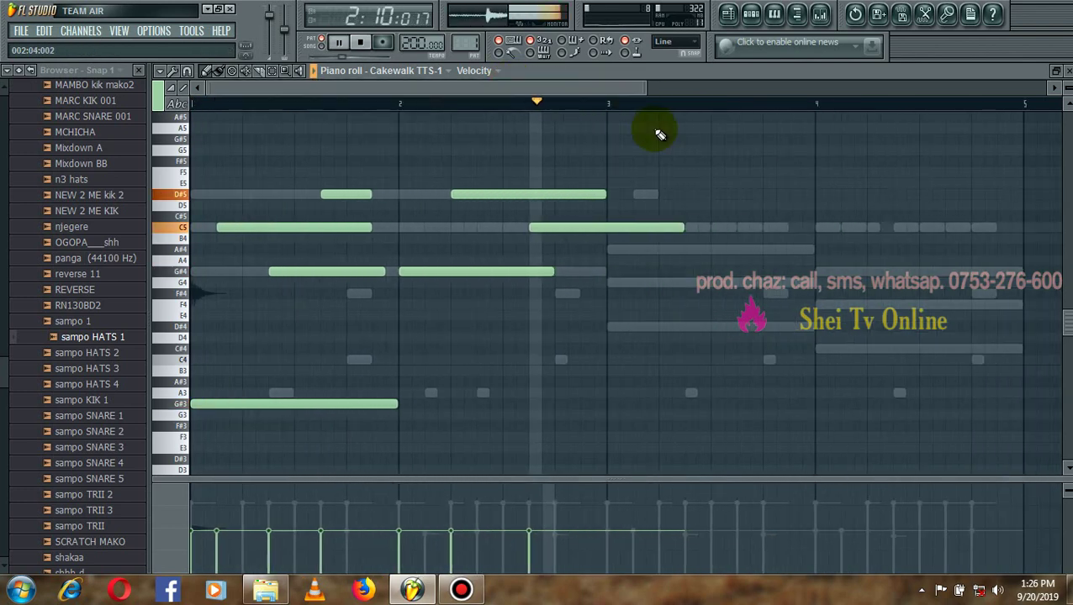
{"action": "key", "text": "space"}
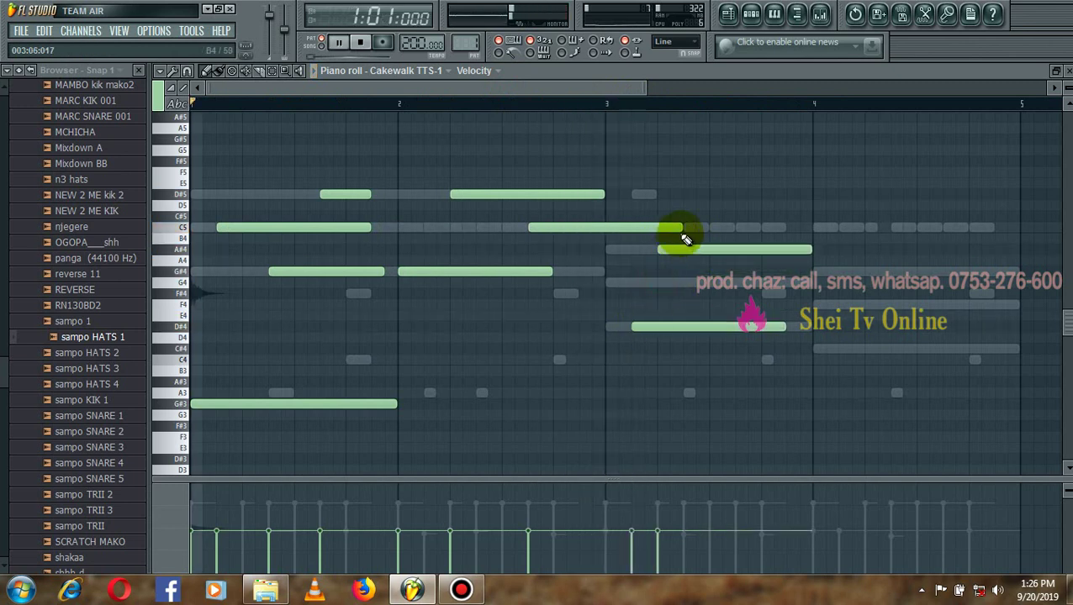
{"action": "key", "text": "space"}
{"action": "left_click_drag", "start_coordinate": [683, 237], "coordinate": [592, 233]}
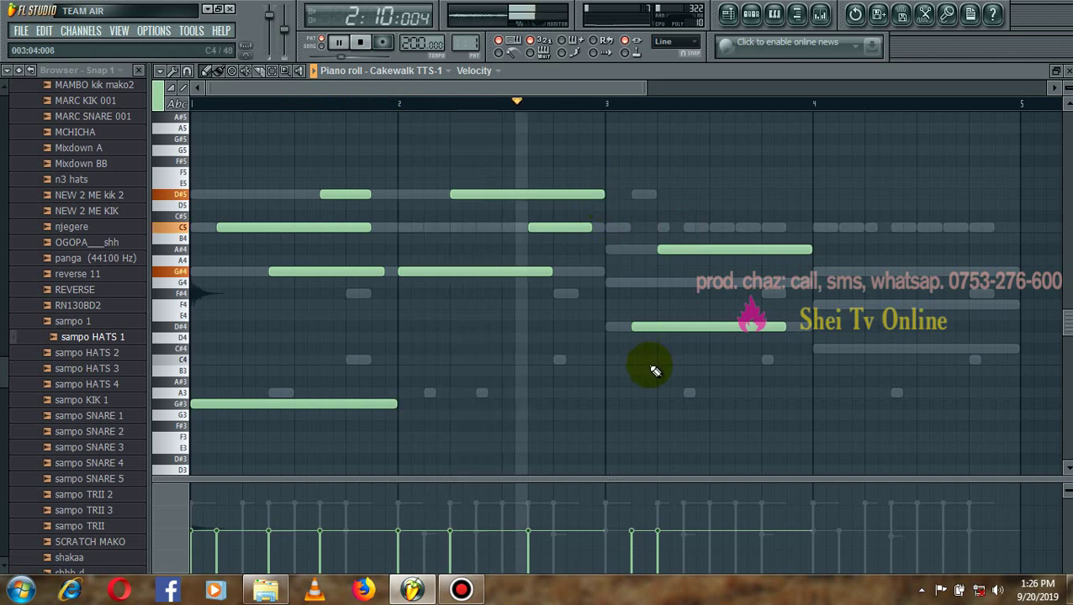
- Move bar 3's A#4 note to step 7, add D#5 at step 11, and shorten them to 9 and 5 steps respectively
{"action": "key", "text": "space"}
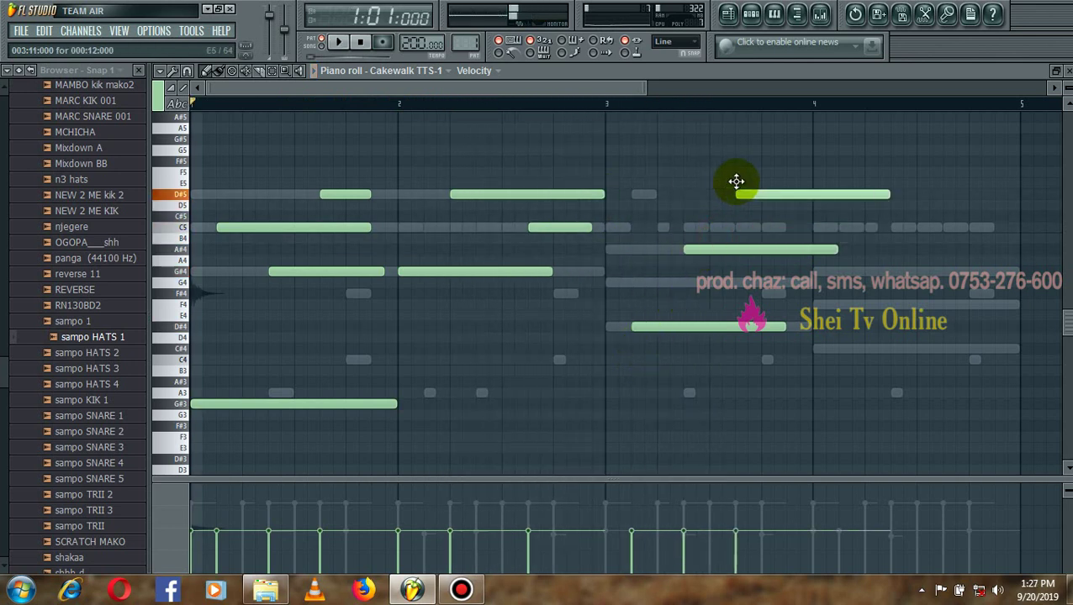
{"action": "key", "text": "space"}
{"action": "left_click_drag", "start_coordinate": [735, 182], "coordinate": [756, 187]}
{"action": "left_click_drag", "start_coordinate": [891, 194], "coordinate": [805, 206]}
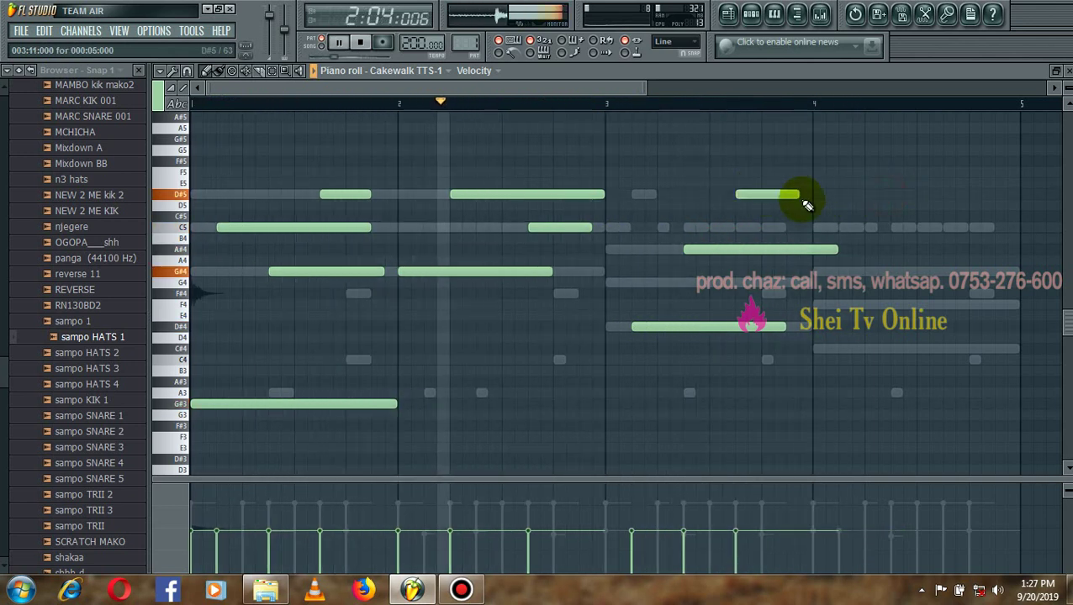
{"action": "left_click_drag", "start_coordinate": [837, 249], "coordinate": [797, 256]}
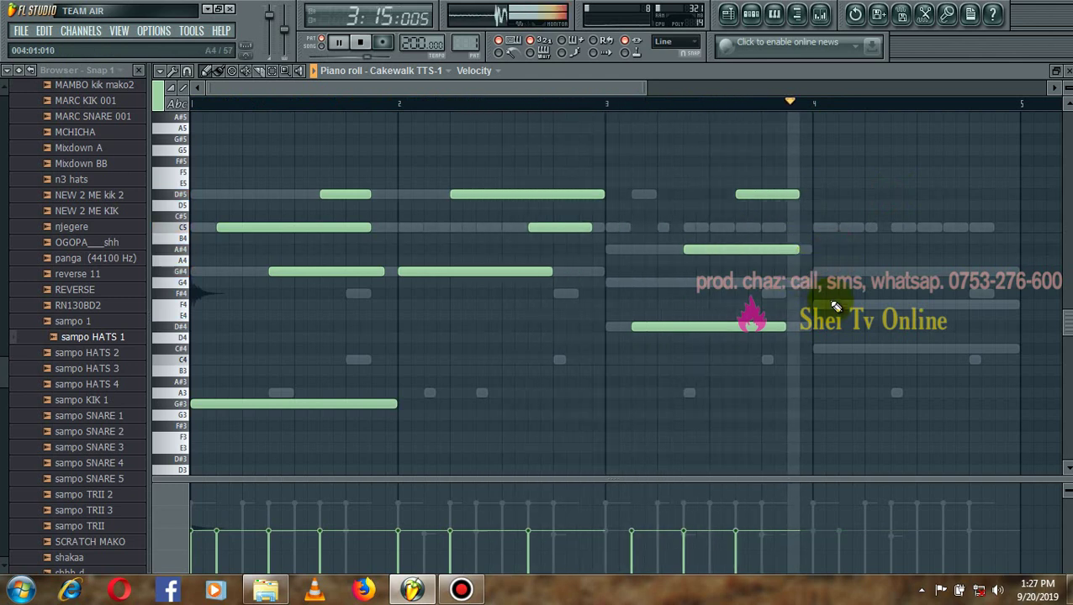
- Add 9-step notes in bar 4 on C#4 at step 1, G#4 at step 5 and C#5 at step 7
{"action": "key", "text": "space"}
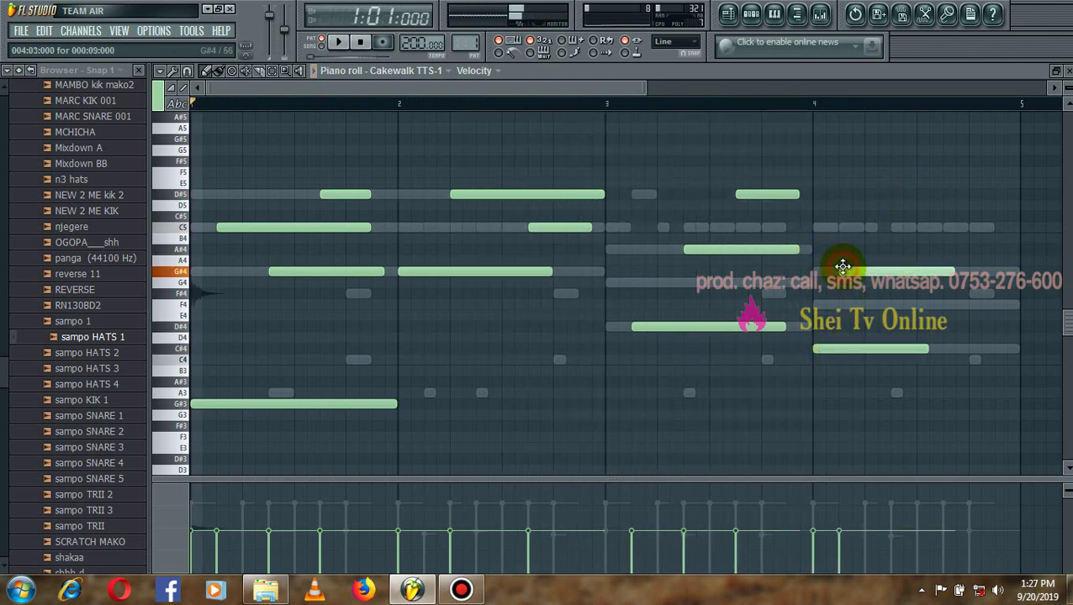
{"action": "left_click_drag", "start_coordinate": [878, 214], "coordinate": [891, 267]}
{"action": "key", "text": "space"}
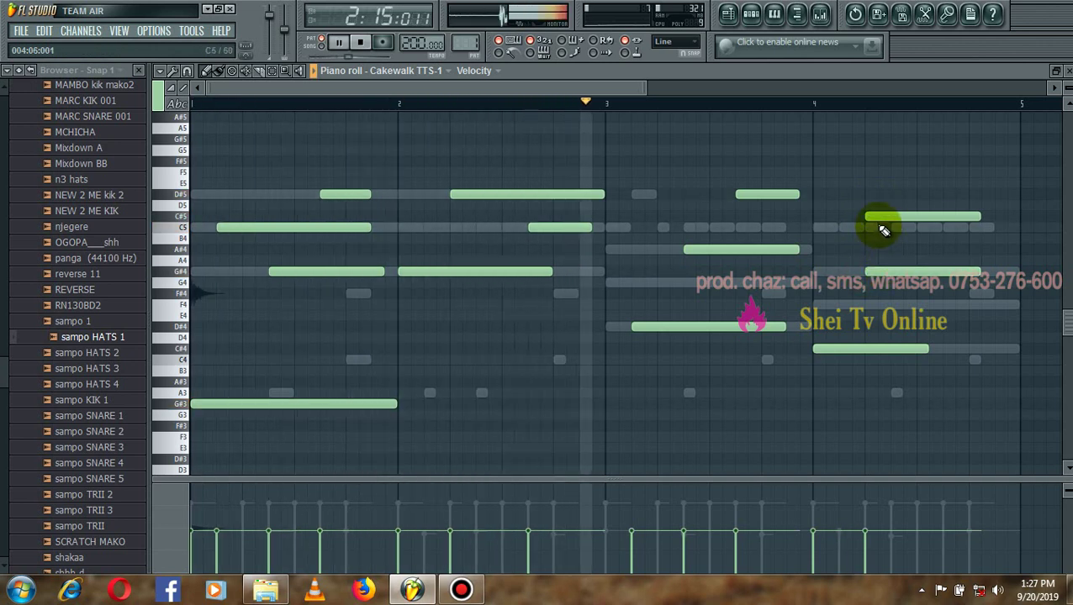
{"action": "left_click_drag", "start_coordinate": [876, 218], "coordinate": [905, 217]}
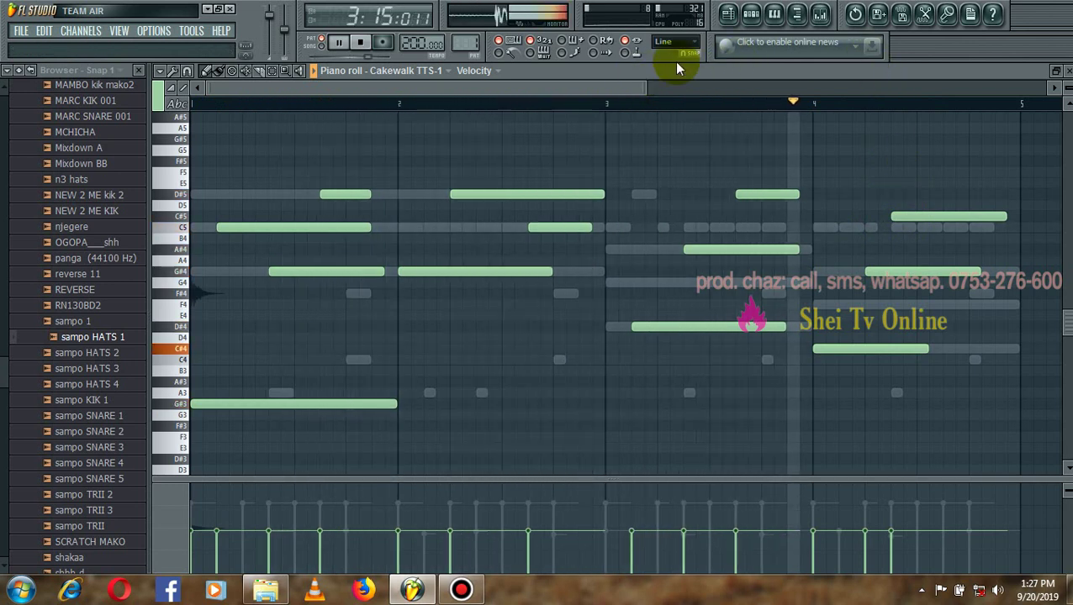
- Add an F5 note at step 13 of bar 4 with a length of 3 steps
{"action": "key", "text": "space"}
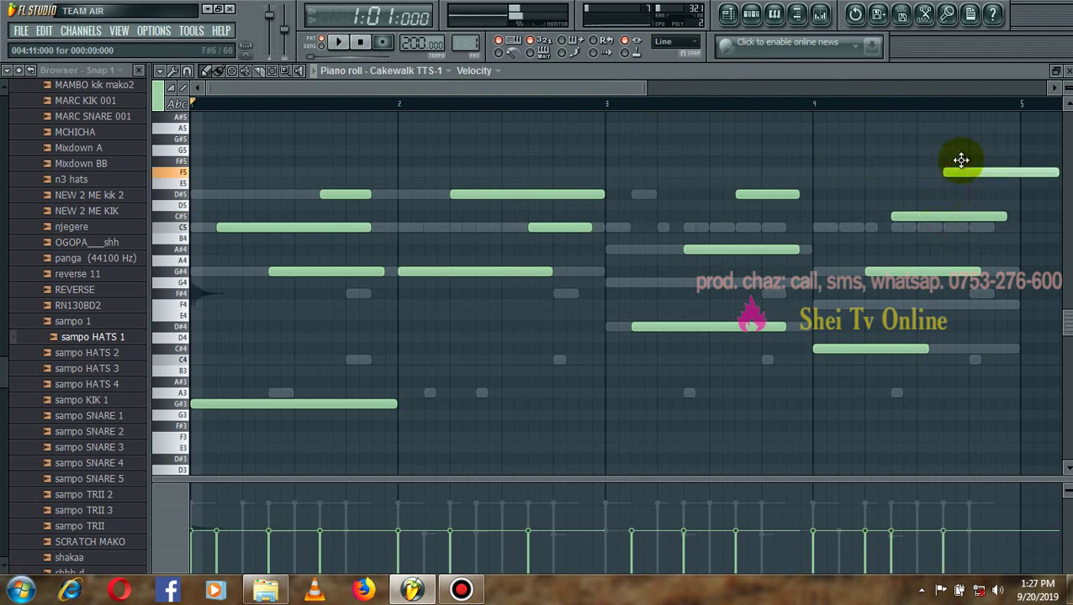
{"action": "left_click_drag", "start_coordinate": [588, 88], "coordinate": [633, 88]}
{"action": "key", "text": "space"}
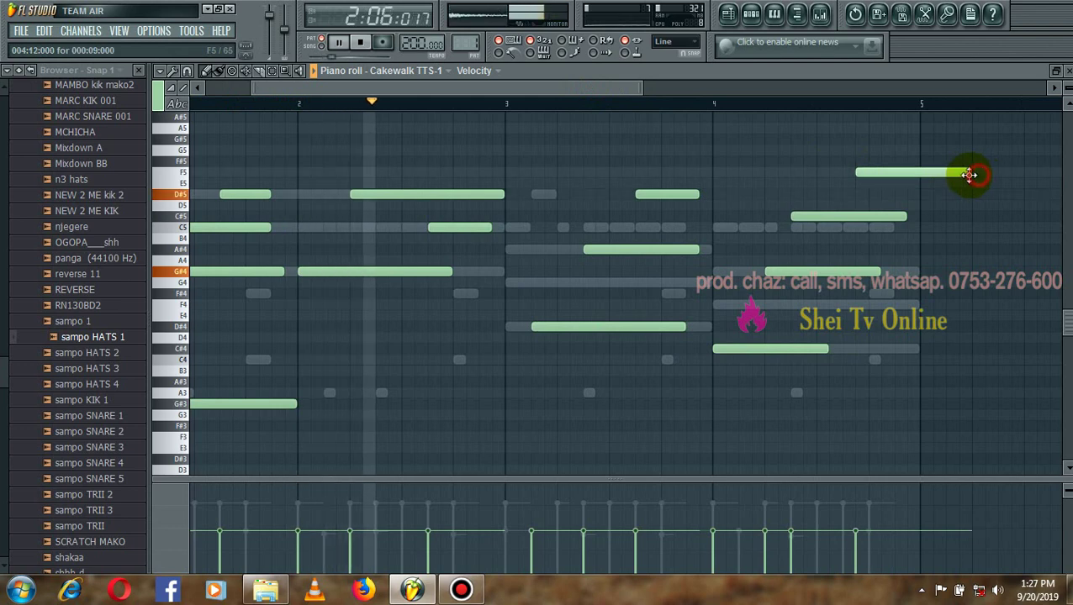
{"action": "left_click_drag", "start_coordinate": [981, 169], "coordinate": [899, 172]}
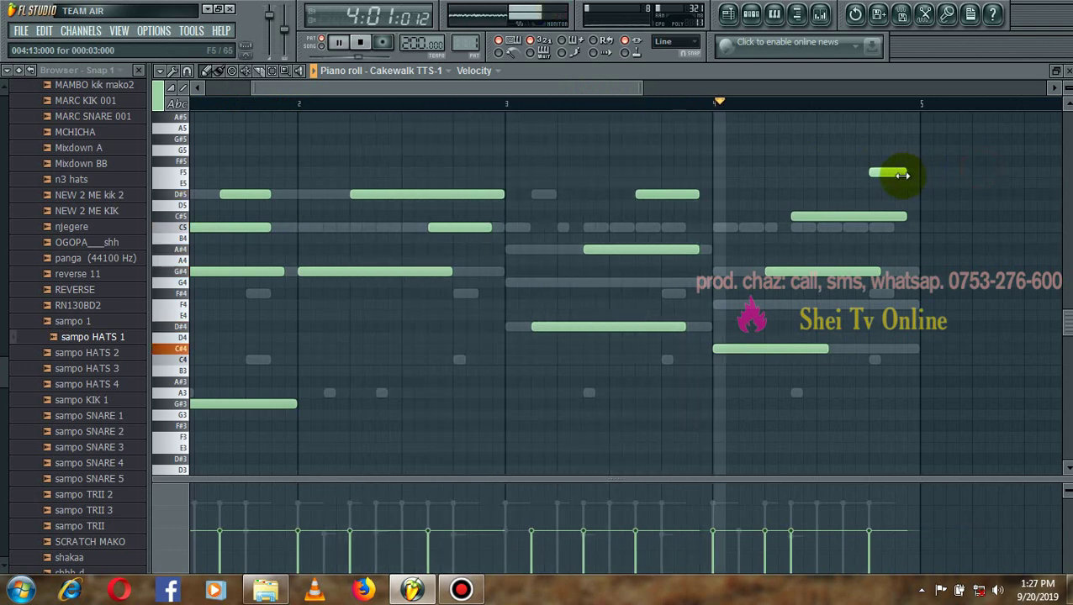
{"action": "left_click_drag", "start_coordinate": [576, 90], "coordinate": [437, 74]}
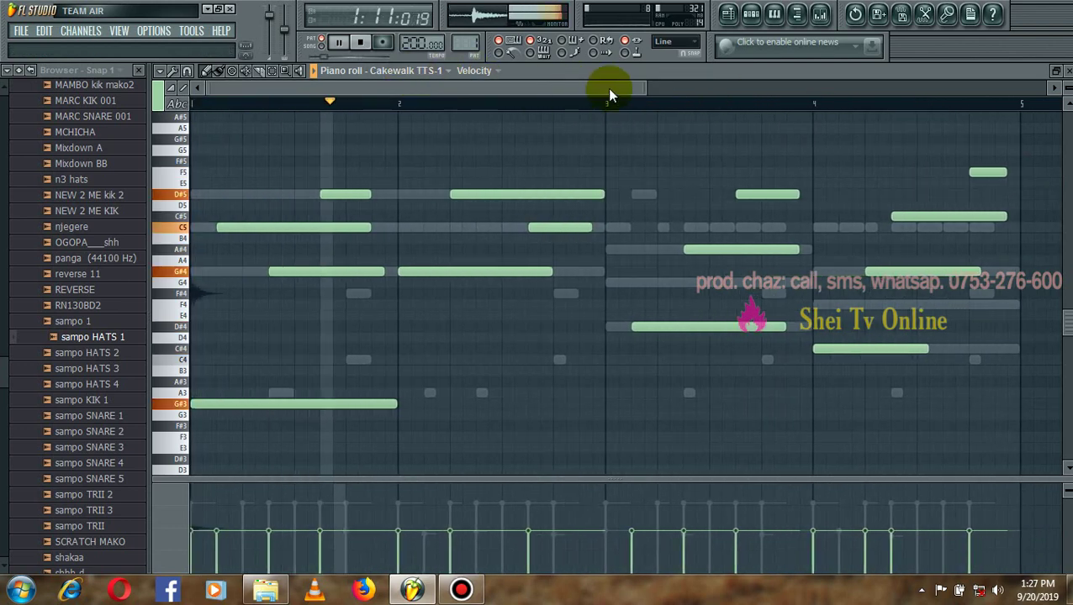
- Review all four bars of the guitar melody during playback and close its piano roll
{"action": "left_click_drag", "start_coordinate": [711, 86], "coordinate": [804, 87]}
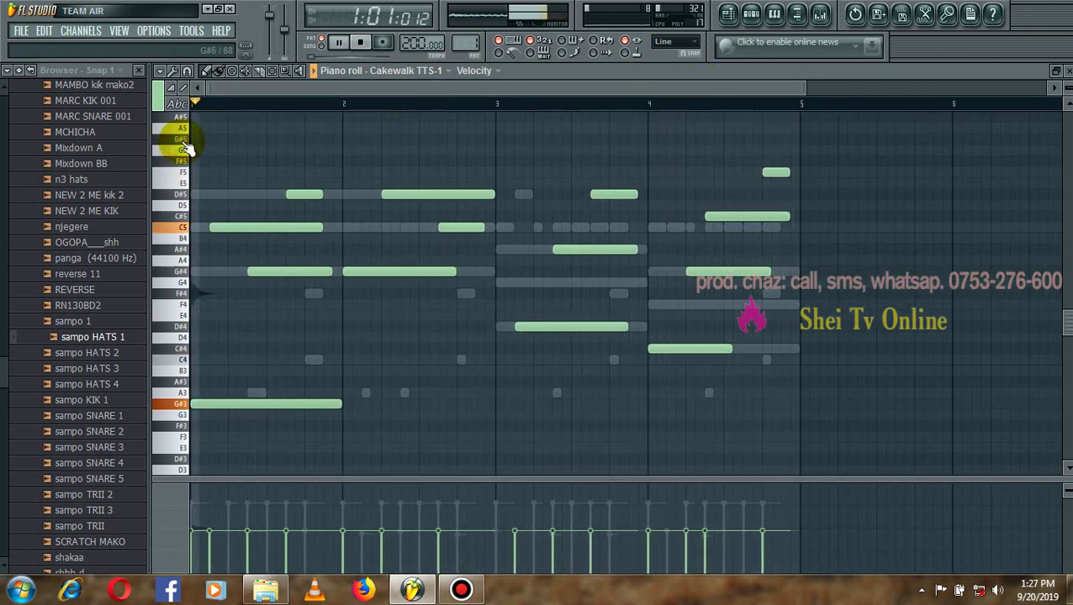
{"action": "scroll", "coordinate": [182, 143], "scroll_direction": "up", "scroll_amount": 3}
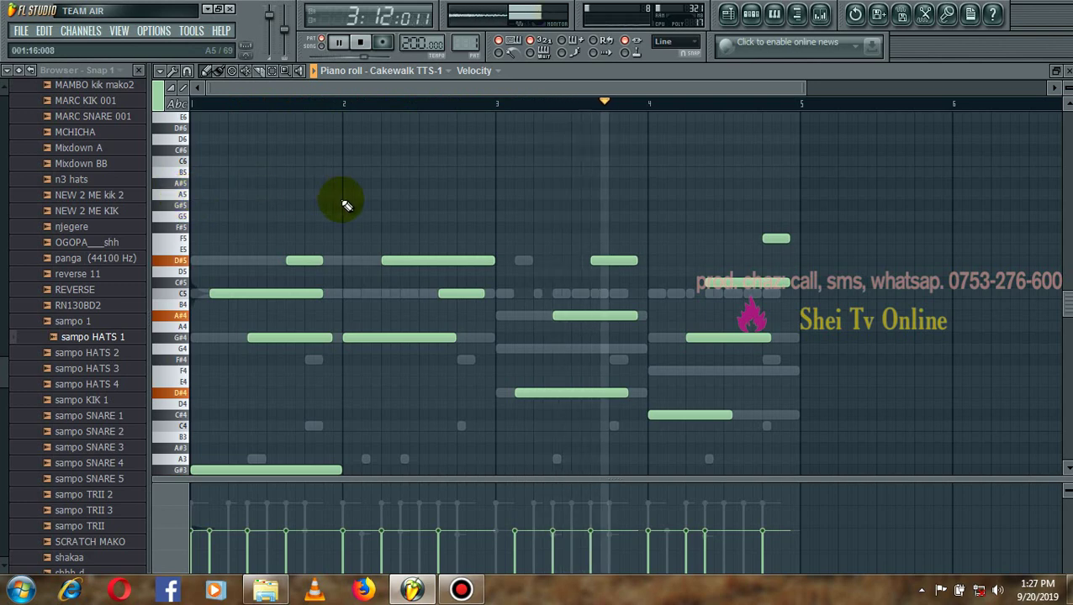
{"action": "scroll", "coordinate": [475, 203], "scroll_direction": "down", "scroll_amount": 3}
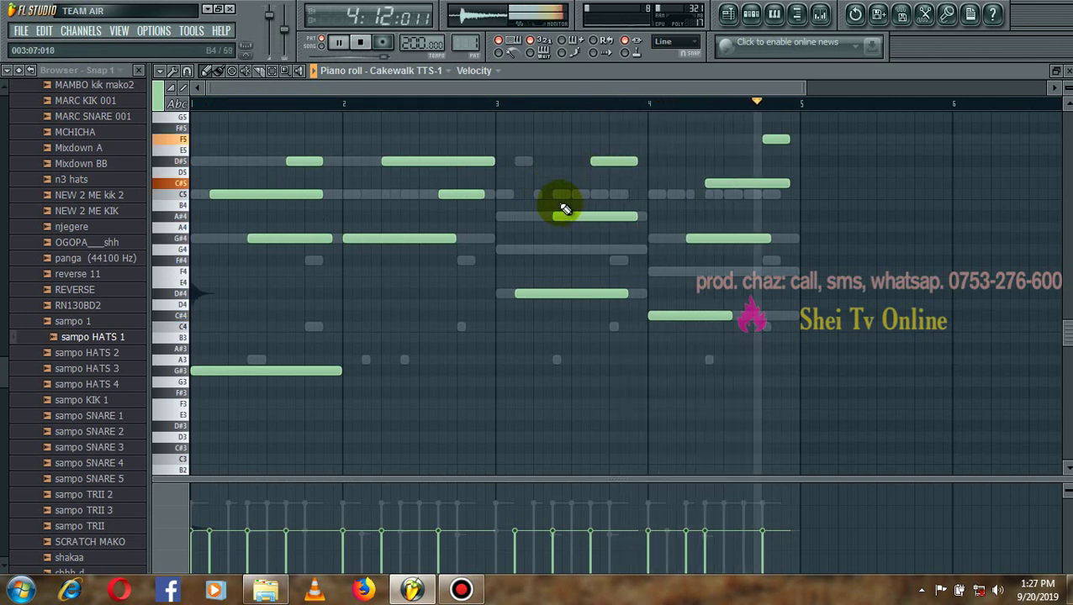
{"action": "scroll", "coordinate": [563, 207], "scroll_direction": "up", "scroll_amount": 1}
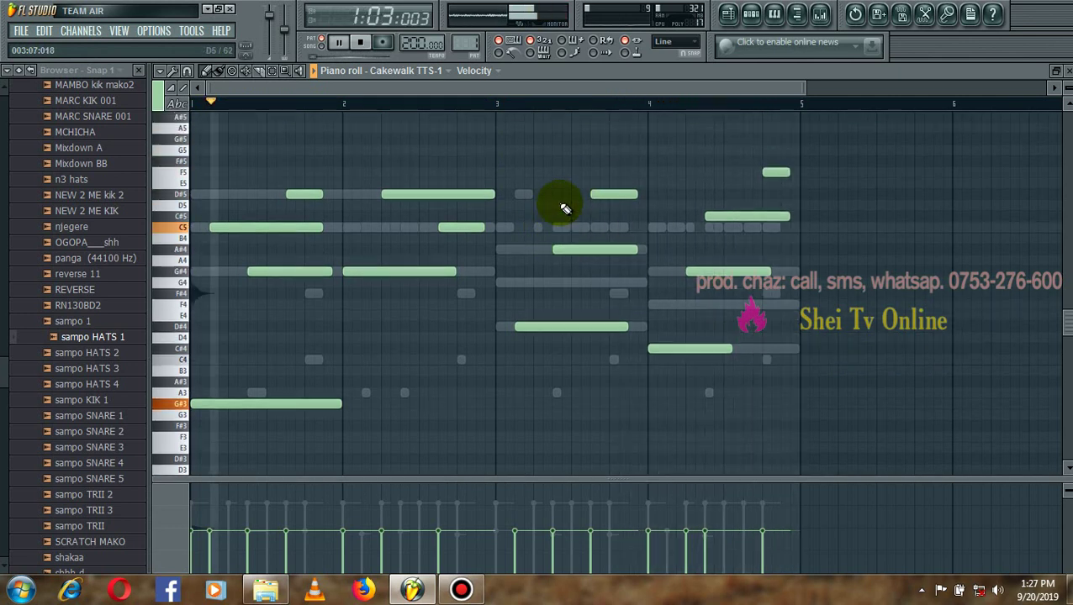
{"action": "left_click", "coordinate": [1068, 72]}
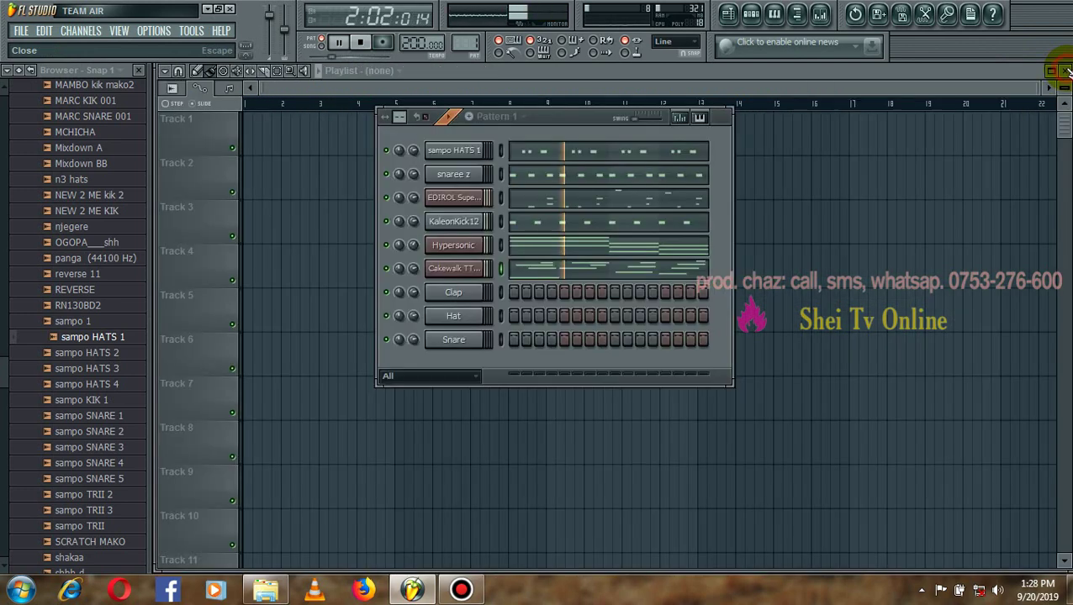
- Insert a second Hypersonic channel directly above the Cakewalk TTS-1 channel in Pattern 1
{"action": "right_click", "coordinate": [455, 270]}
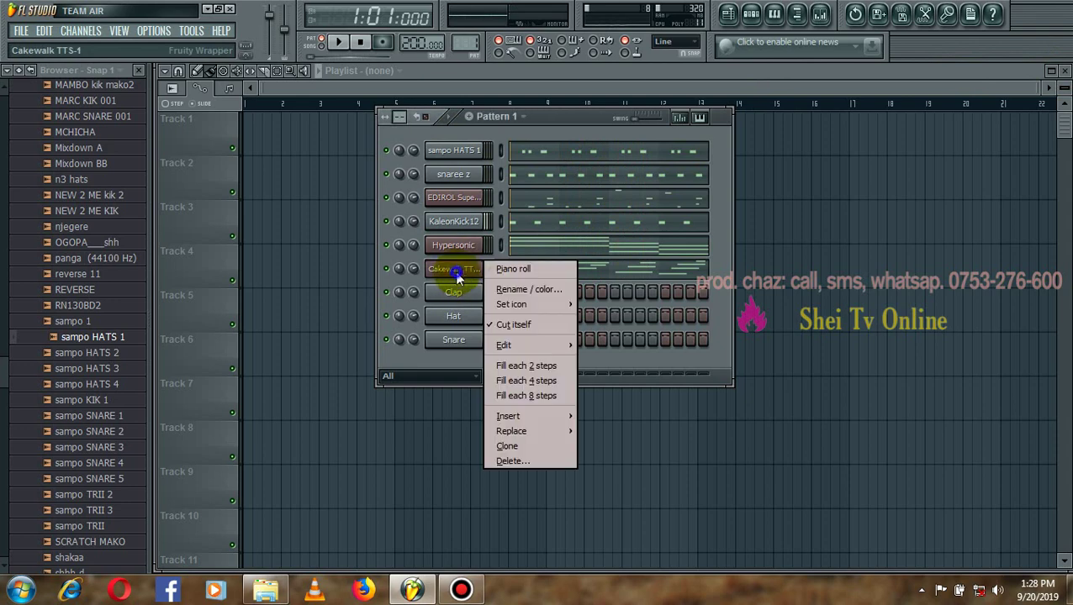
{"action": "mouse_move", "coordinate": [519, 415]}
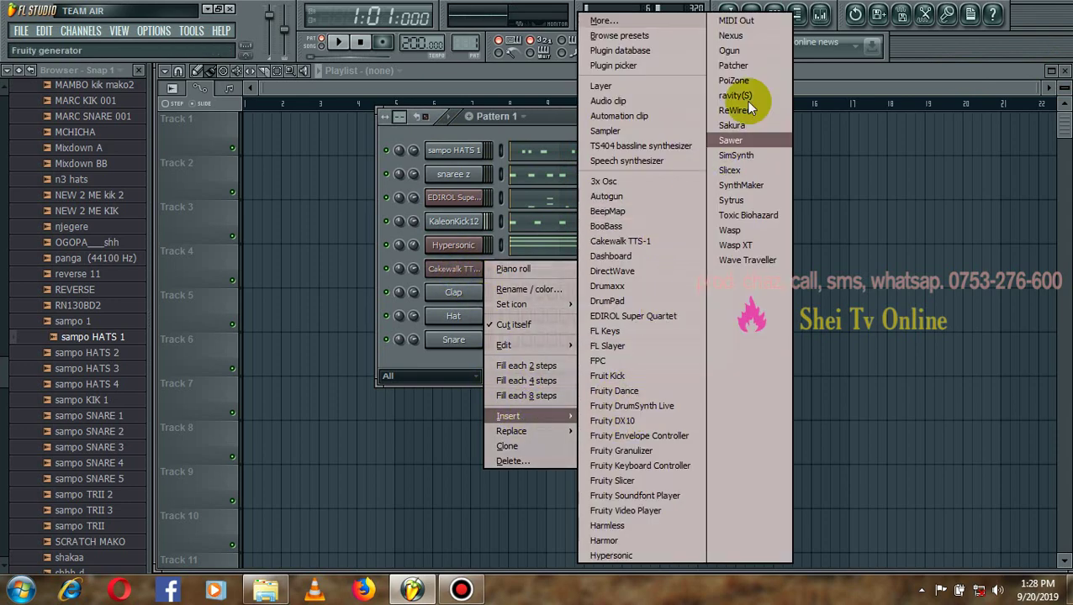
{"action": "left_click", "coordinate": [632, 558]}
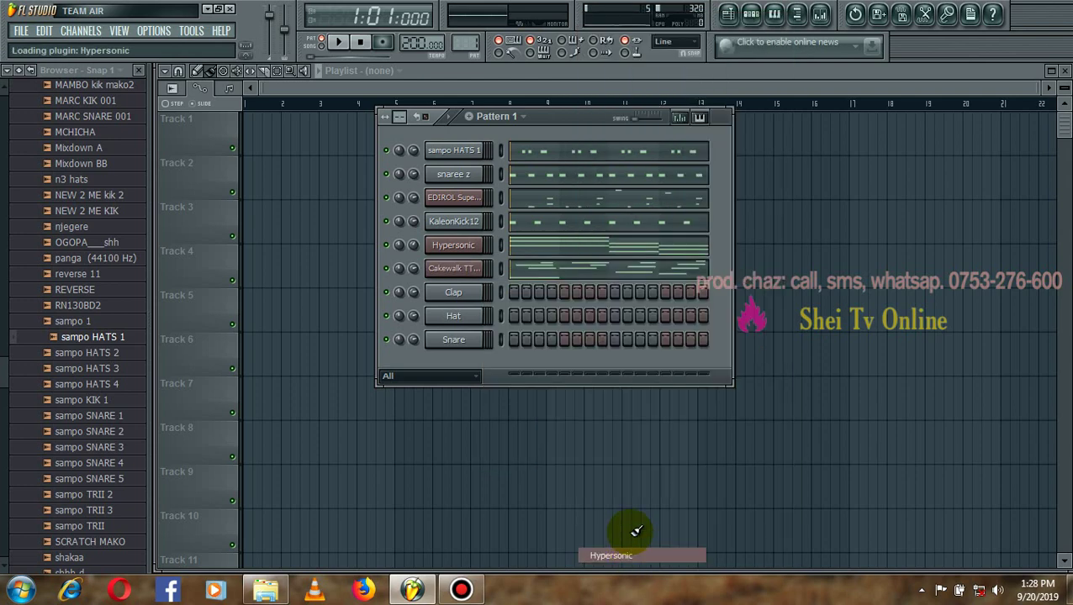
{"action": "left_click_drag", "start_coordinate": [599, 288], "coordinate": [595, 92]}
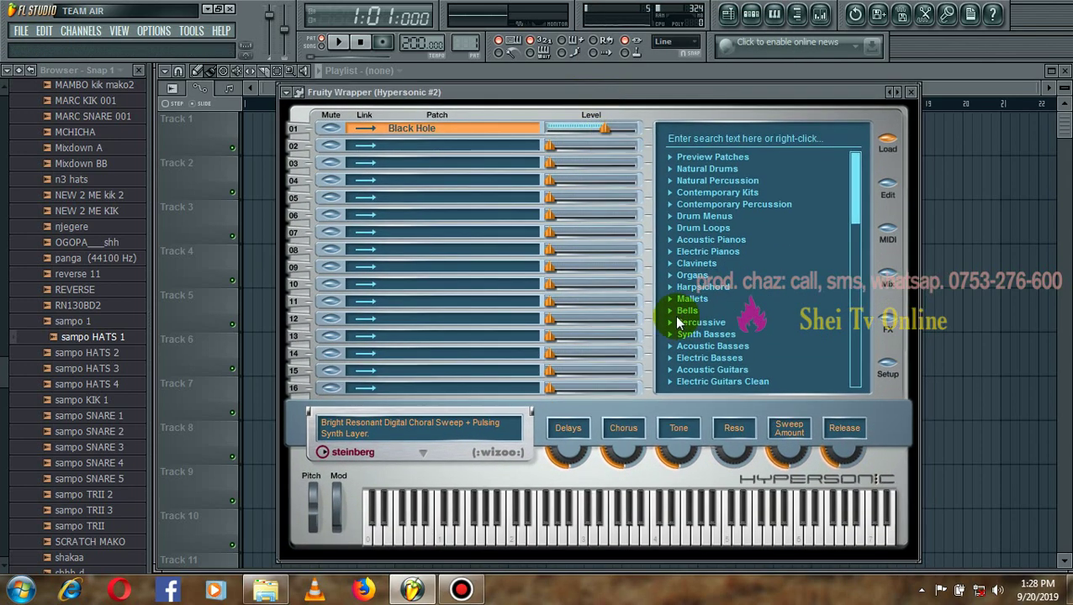
- Choose the Spiccato Strings patch from the Strings category for the new Hypersonic channel and close the plugin window
{"action": "left_click", "coordinate": [694, 287]}
{"action": "scroll", "coordinate": [690, 284], "scroll_direction": "down", "scroll_amount": 3}
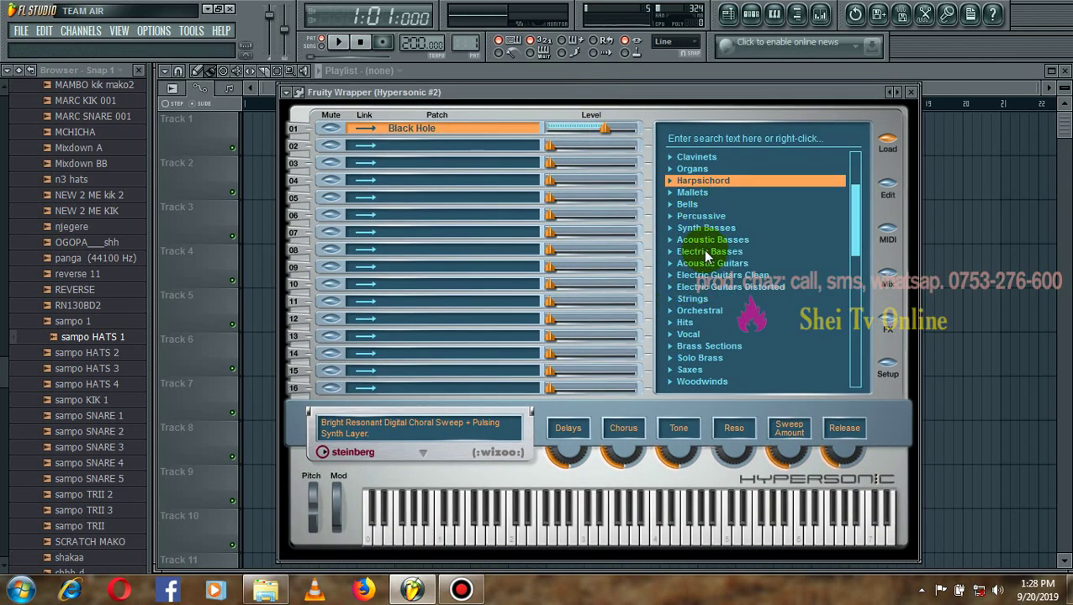
{"action": "scroll", "coordinate": [697, 296], "scroll_direction": "down", "scroll_amount": 4}
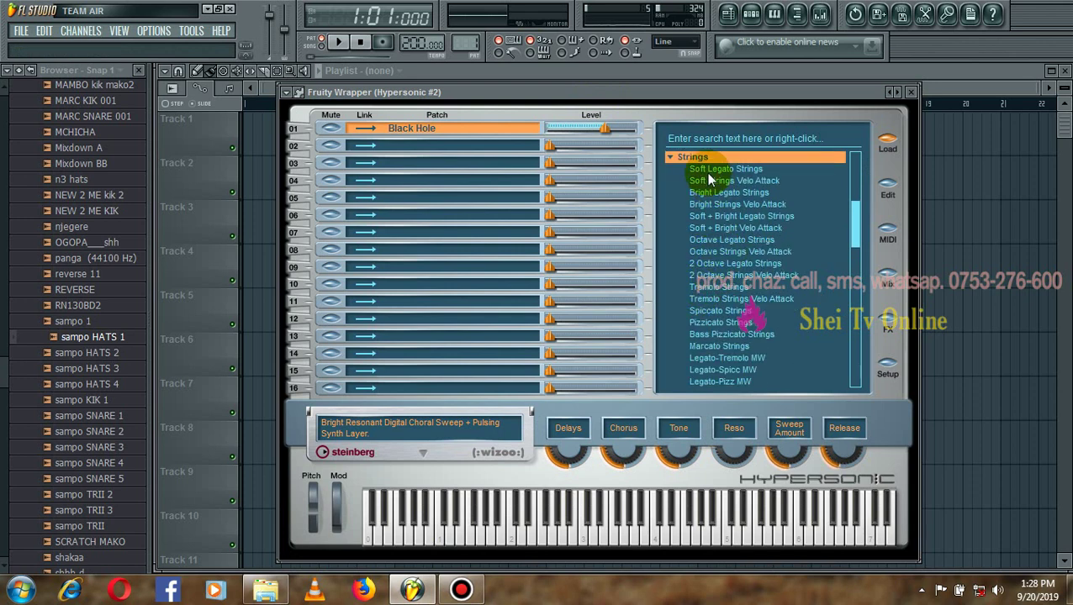
{"action": "left_click", "coordinate": [715, 313]}
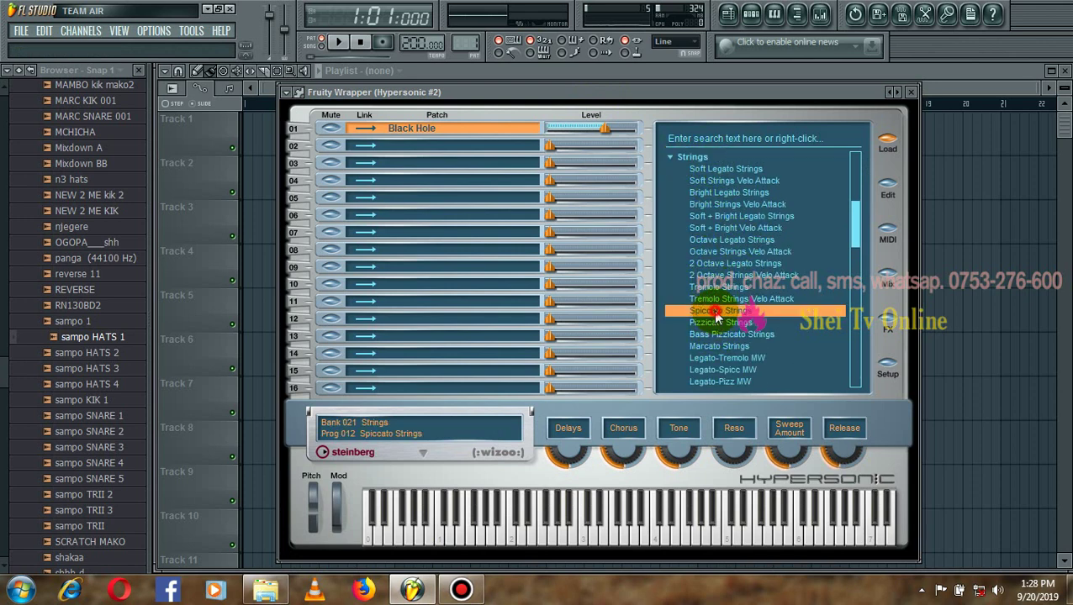
{"action": "left_click", "coordinate": [914, 92]}
- Open the piano roll of Hypersonic #2 and add a 1-step G#4 note at step 11 of bar 1
{"action": "right_click", "coordinate": [474, 270]}
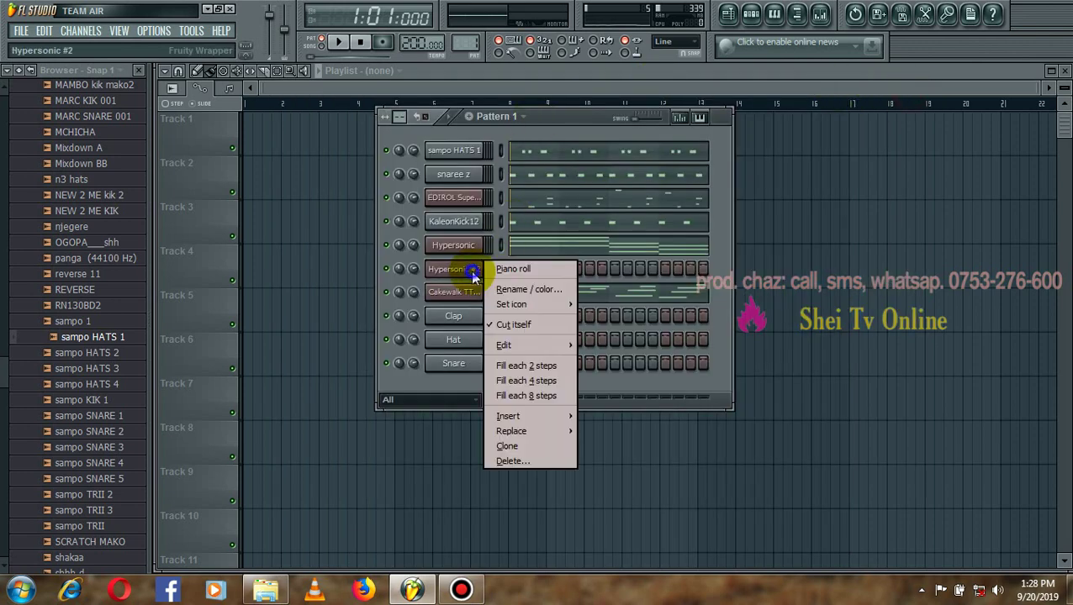
{"action": "left_click", "coordinate": [508, 270]}
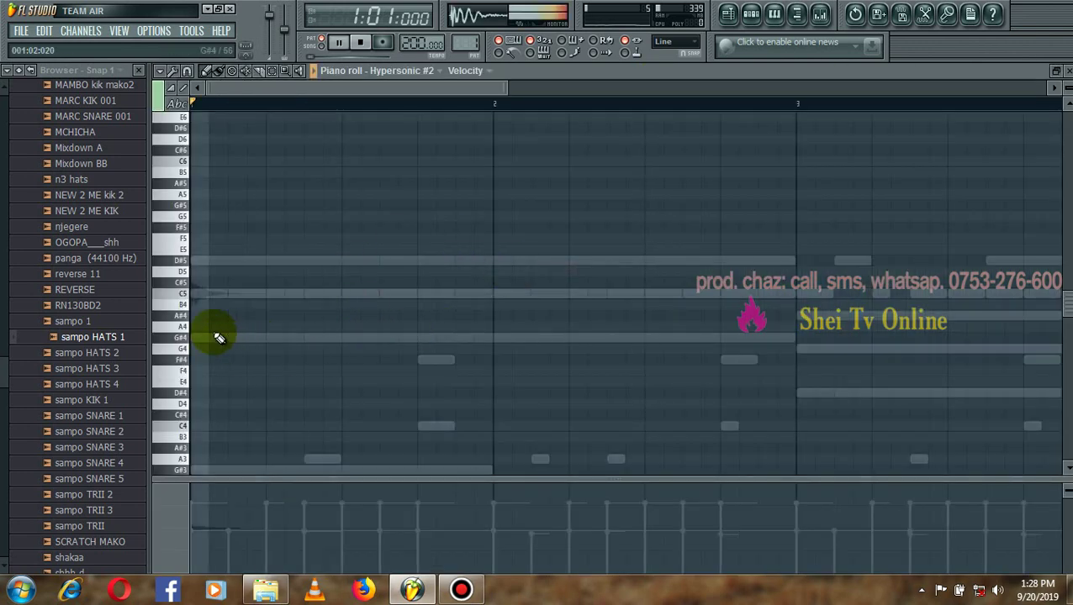
{"action": "key", "text": "space"}
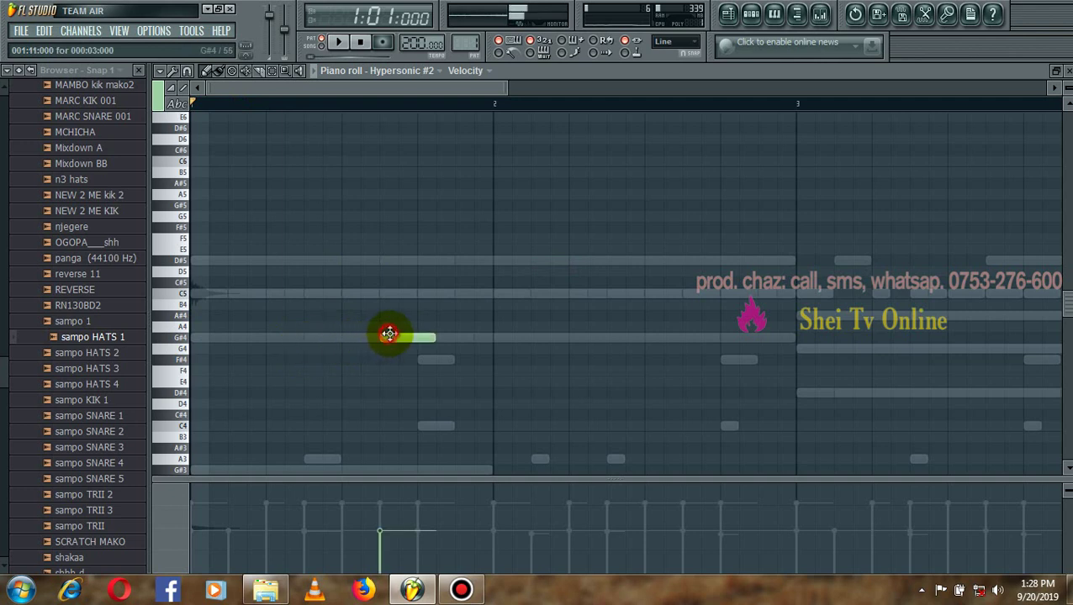
{"action": "key", "text": "space"}
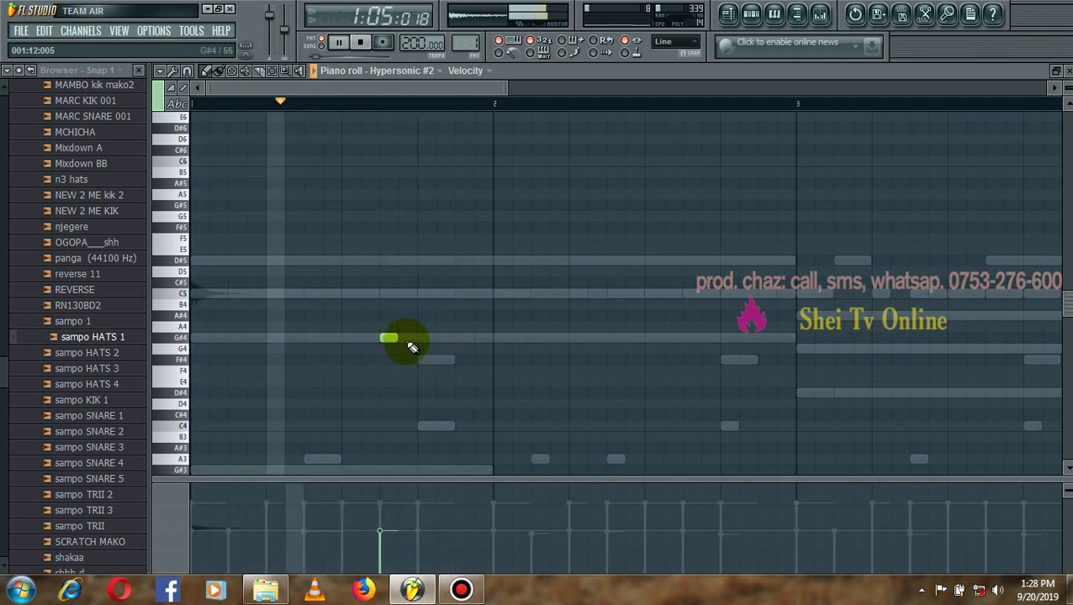
- Add two more 1-step G#4 notes in bar 1 at steps 13 and 15
{"action": "left_click", "coordinate": [445, 337]}
{"action": "key", "text": "space"}
{"action": "key", "text": "space"}
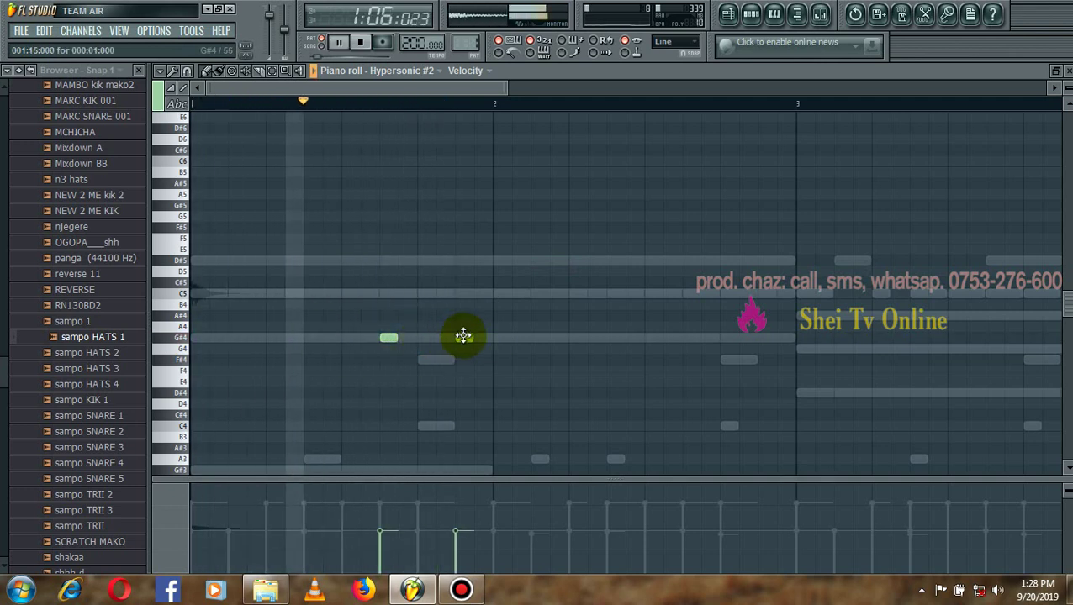
{"action": "left_click_drag", "start_coordinate": [464, 338], "coordinate": [426, 333]}
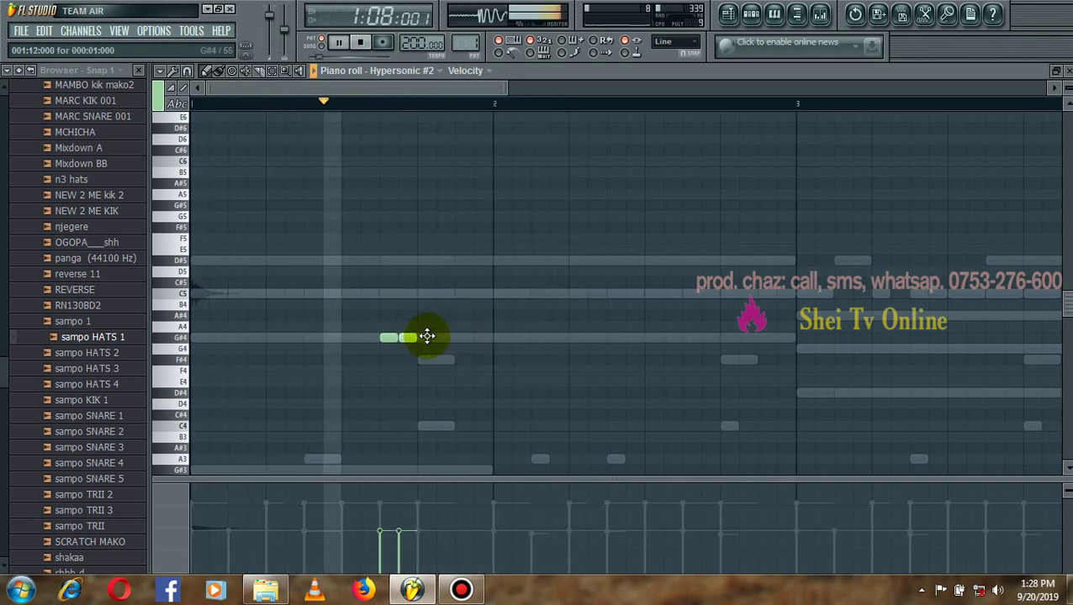
{"action": "left_click", "coordinate": [460, 294]}
{"action": "left_click_drag", "start_coordinate": [461, 294], "coordinate": [463, 329]}
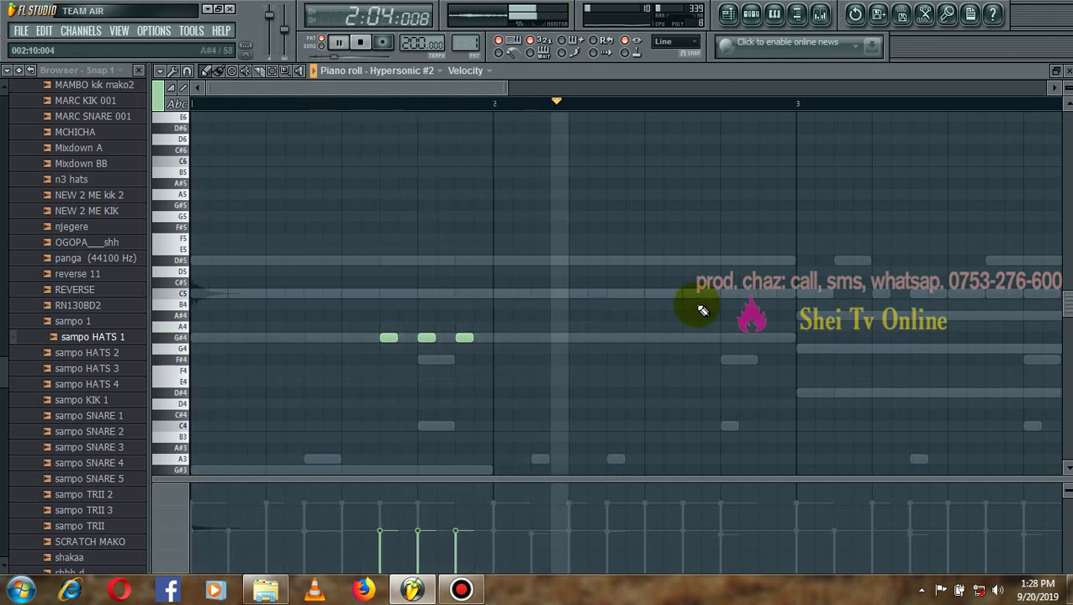
- Add 1-step notes on G#4 at step 11 of bar 2 and on G4 at steps 11, 13 and 15 of bar 3
{"action": "left_click", "coordinate": [682, 337]}
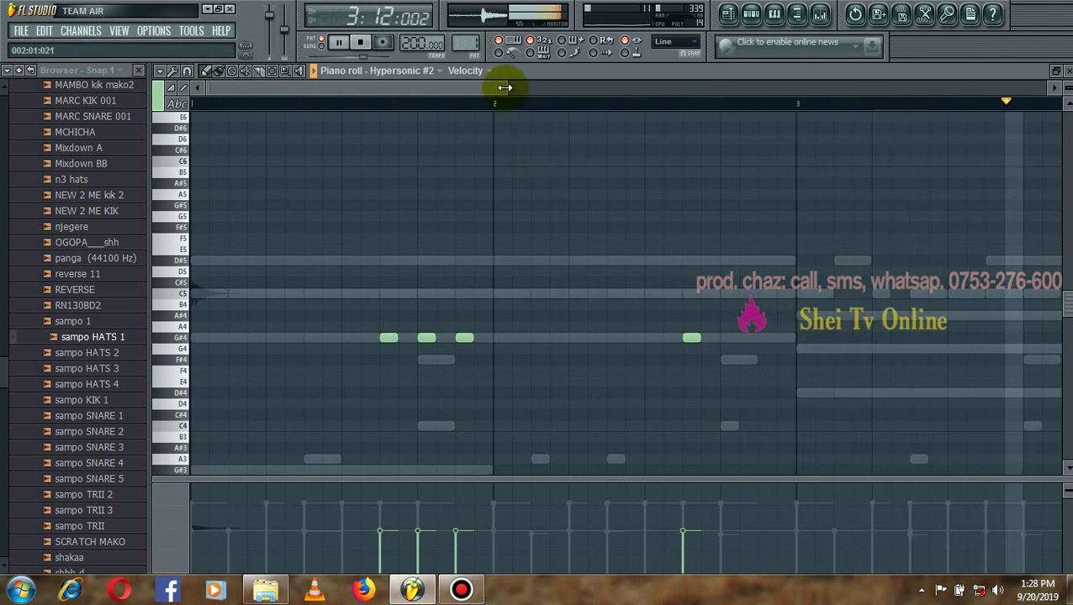
{"action": "left_click_drag", "start_coordinate": [505, 88], "coordinate": [598, 88]}
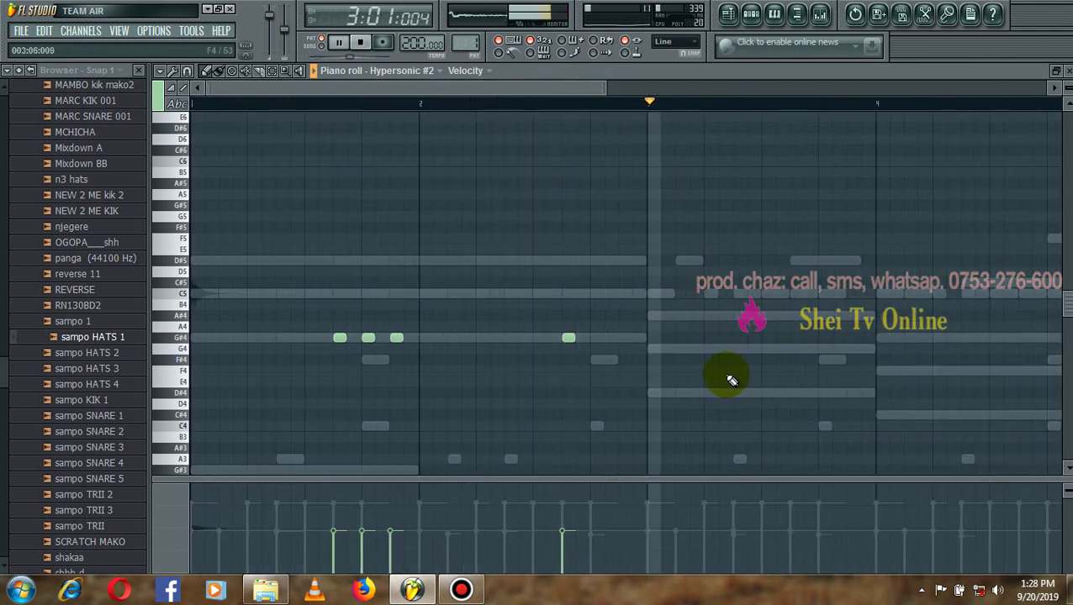
{"action": "key", "text": "space"}
{"action": "left_click", "coordinate": [786, 392]}
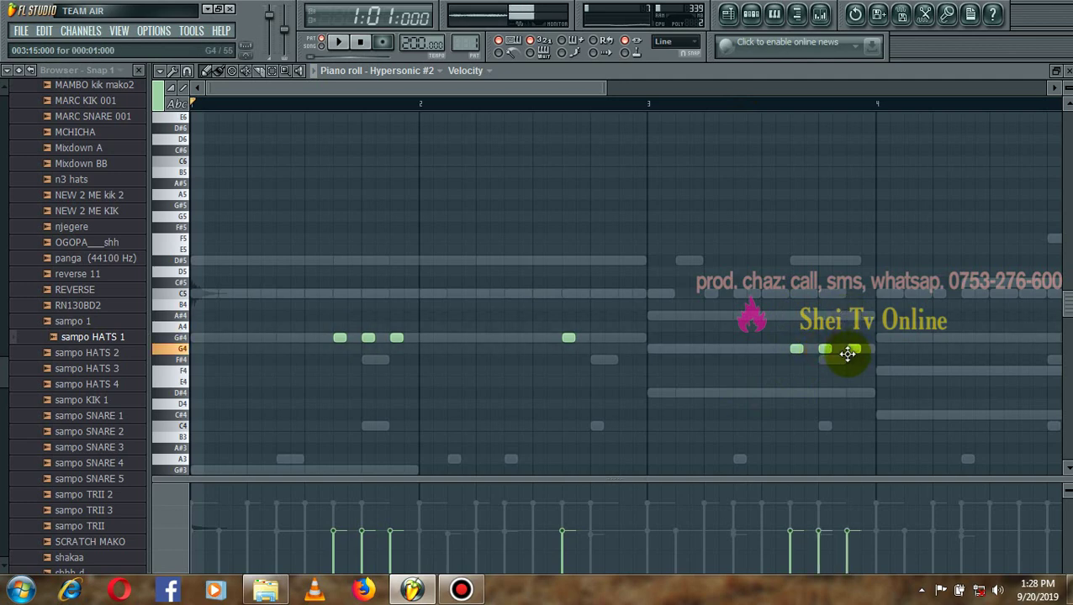
{"action": "key", "text": "space"}
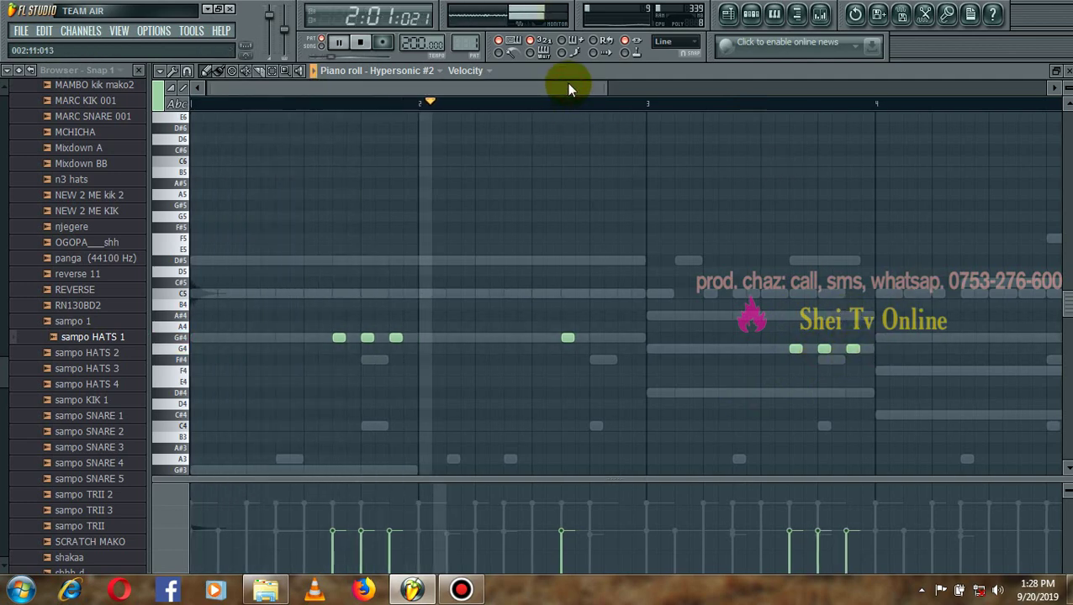
- Add a single 1-step G#4 note at step 11 of bar 4, stop playback and close the strings piano roll
{"action": "left_click_drag", "start_coordinate": [567, 83], "coordinate": [660, 83]}
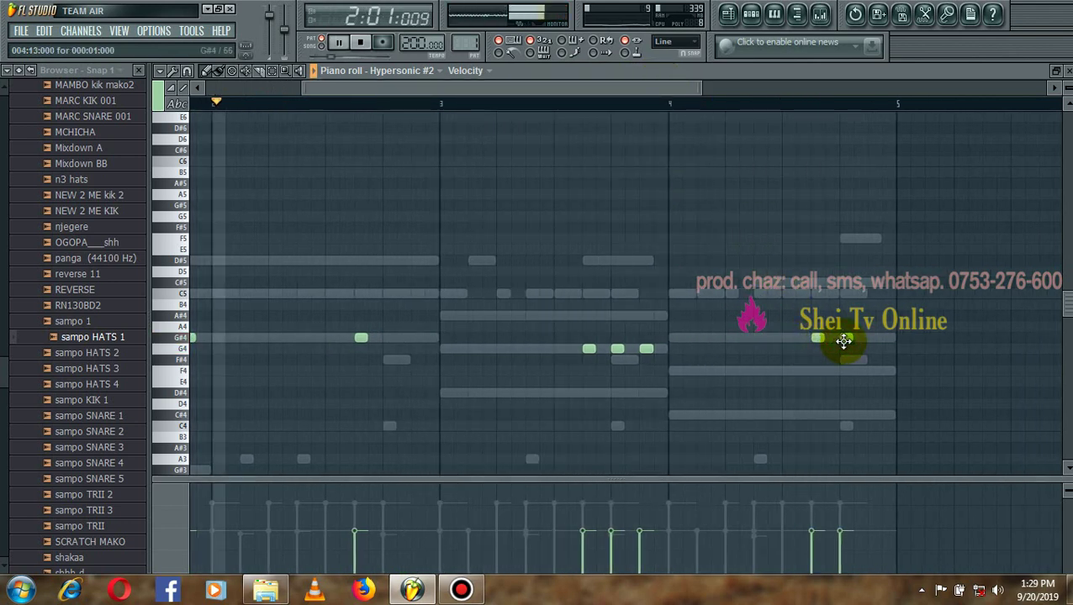
{"action": "right_click", "coordinate": [843, 339]}
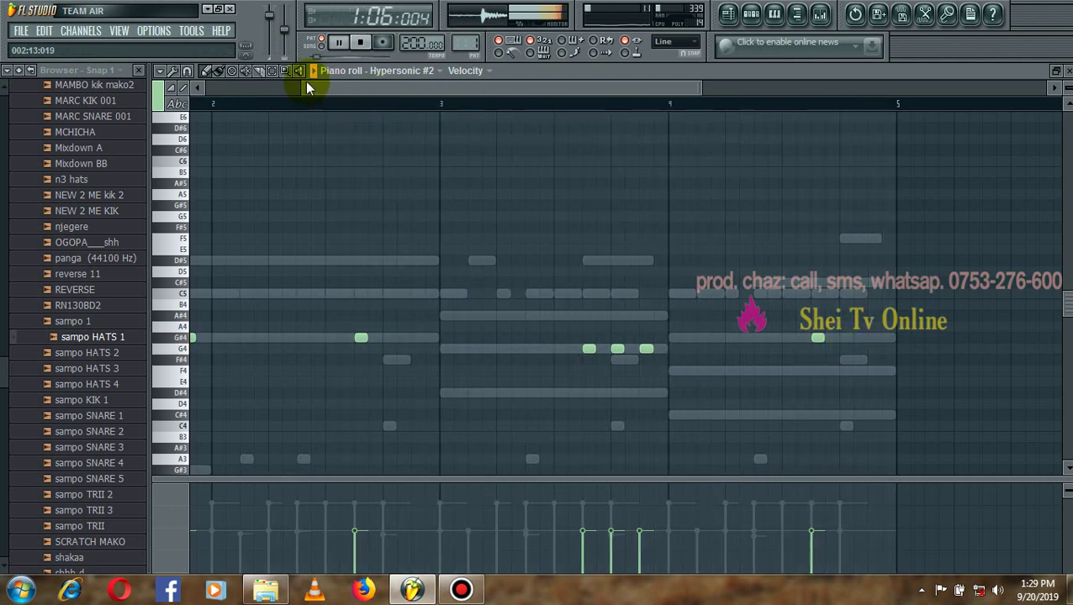
{"action": "left_click_drag", "start_coordinate": [305, 84], "coordinate": [227, 76]}
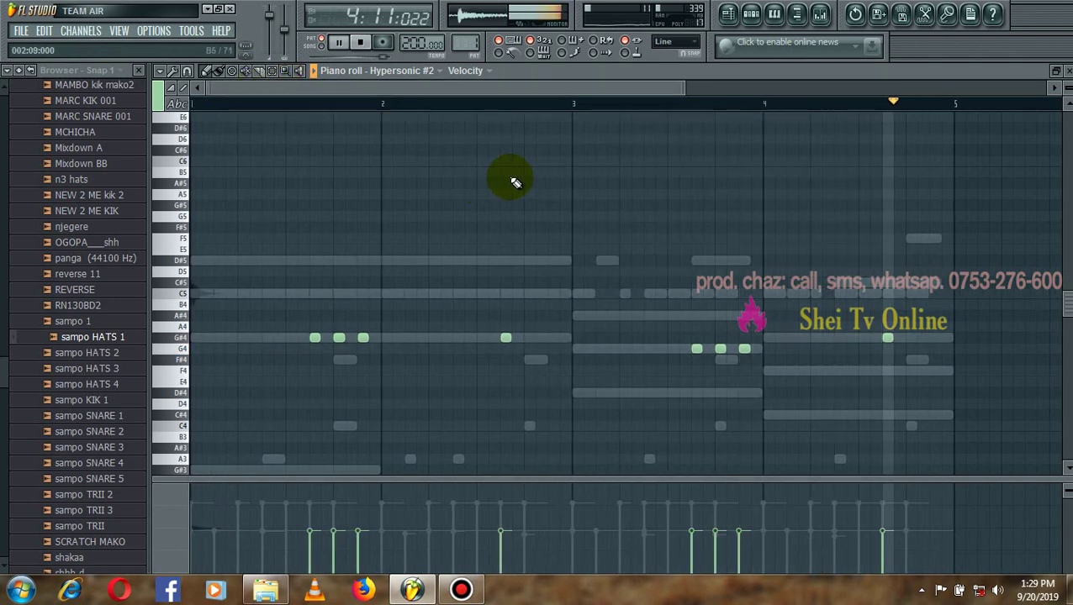
{"action": "key", "text": "space"}
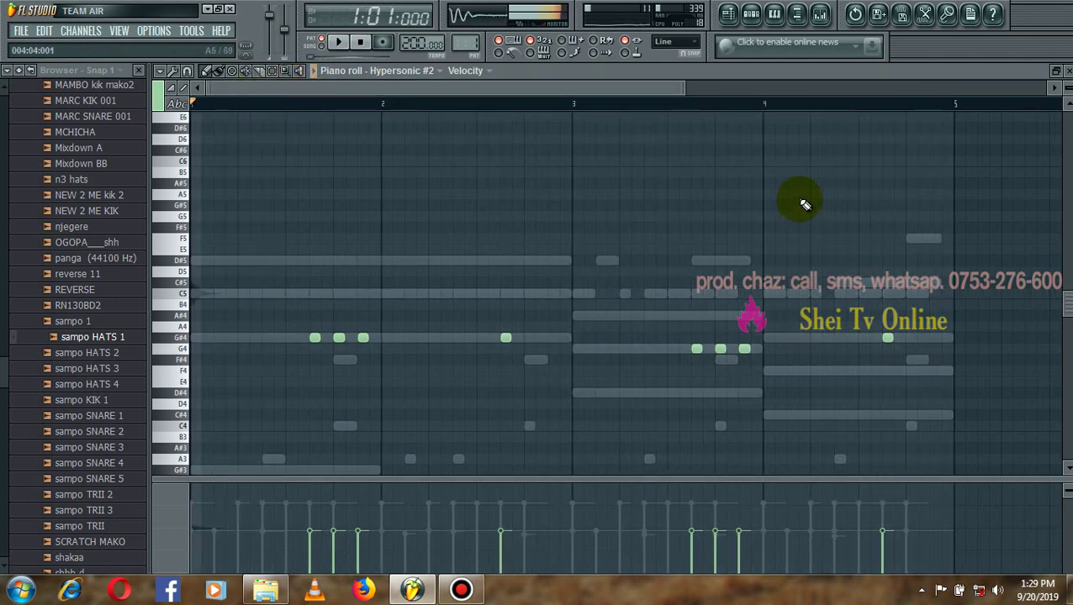
{"action": "left_click", "coordinate": [1066, 74]}
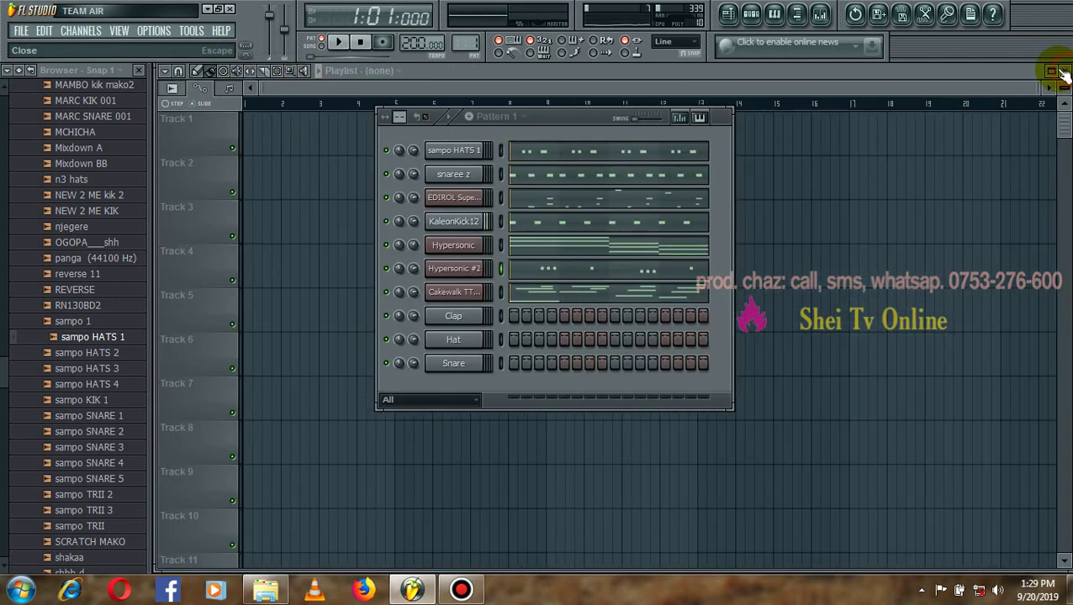
- Insert a ravity(S) channel directly above the Cakewalk TTS-1 channel and reposition its plugin window
{"action": "right_click", "coordinate": [465, 294]}
{"action": "mouse_move", "coordinate": [533, 437]}
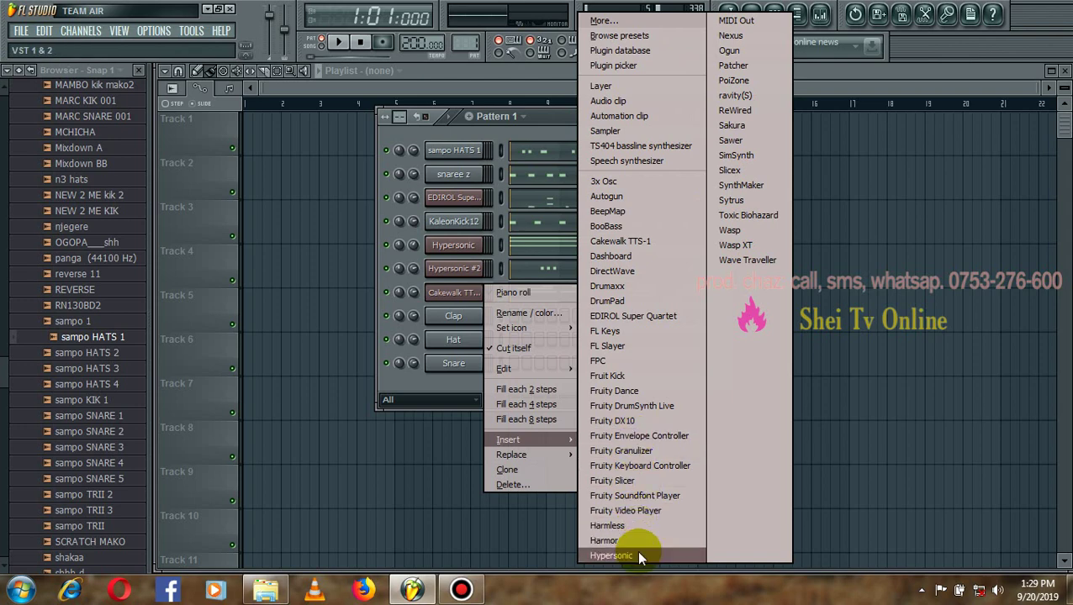
{"action": "left_click", "coordinate": [747, 94]}
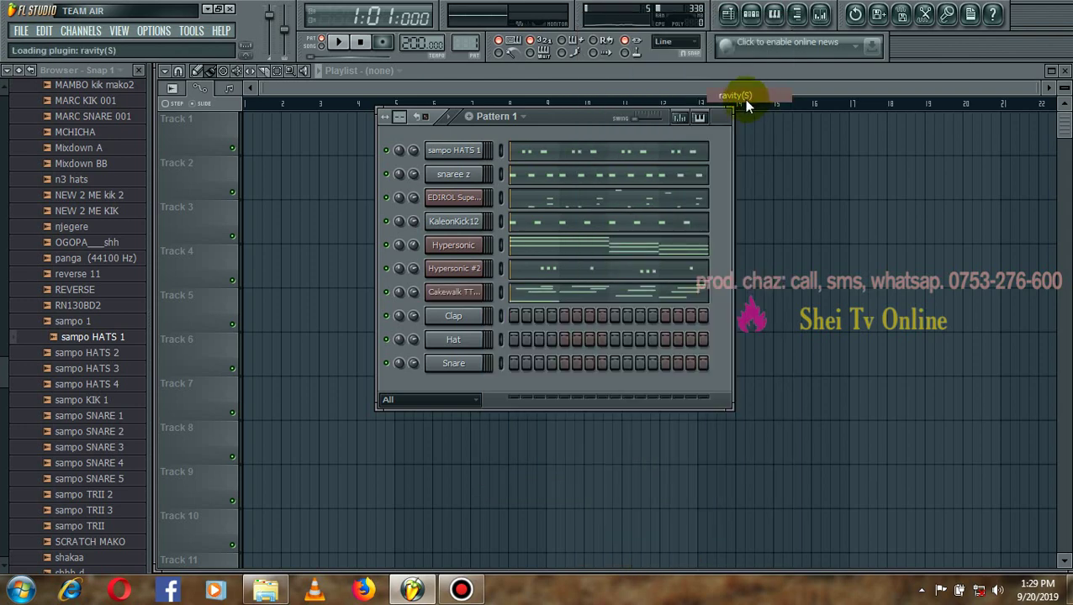
{"action": "left_click_drag", "start_coordinate": [592, 325], "coordinate": [559, 185]}
- Load the Karimba preset from ravity(S)'s factory Bell & Perc bank and close the plugin window
{"action": "left_click", "coordinate": [535, 221]}
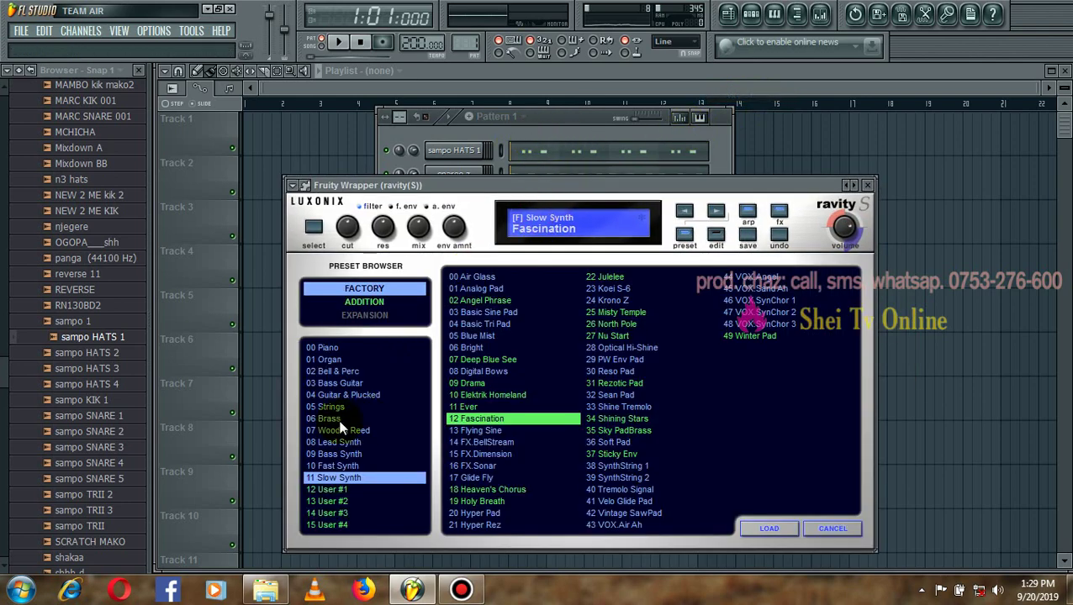
{"action": "left_click", "coordinate": [347, 372]}
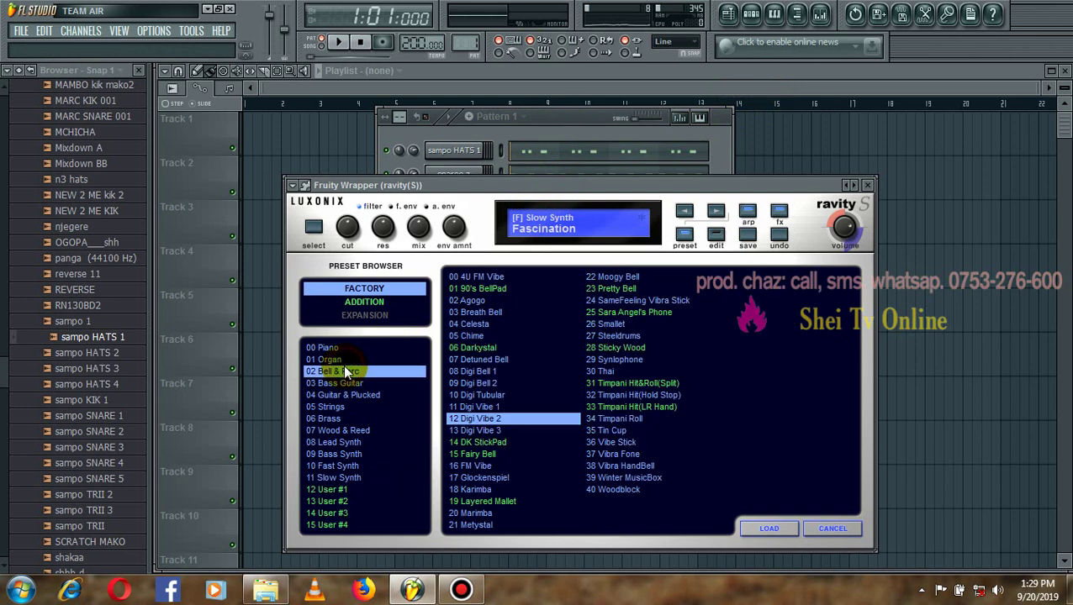
{"action": "double_click", "coordinate": [491, 488]}
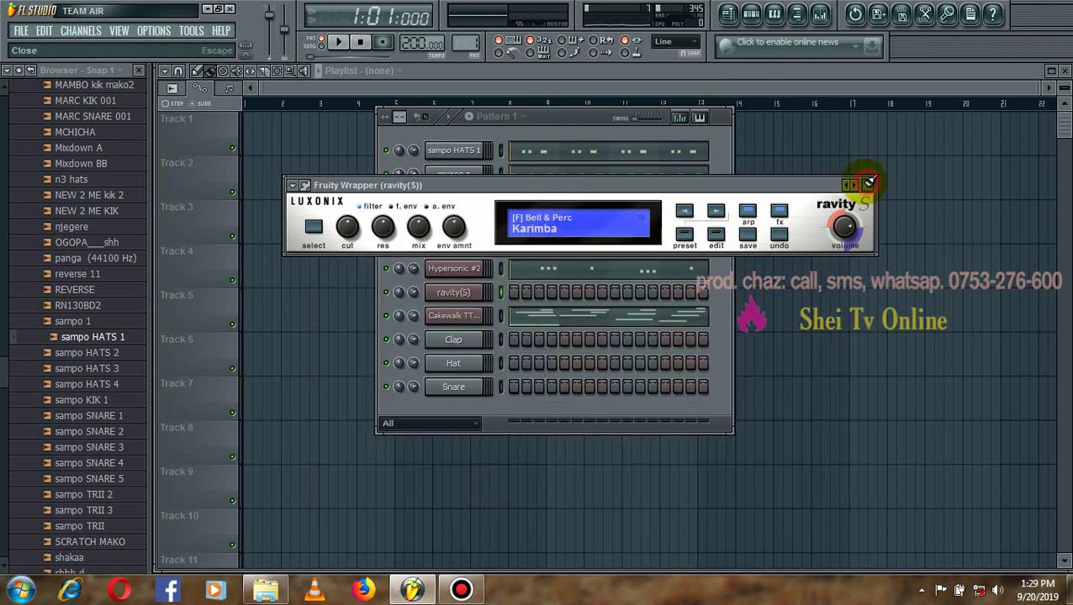
{"action": "left_click", "coordinate": [869, 183]}
- Open the piano roll of ravity(S) and add a 1-step chord of G#4, C5 and D#5 at step 7 of bar 1
{"action": "right_click", "coordinate": [476, 286]}
{"action": "left_click", "coordinate": [542, 292]}
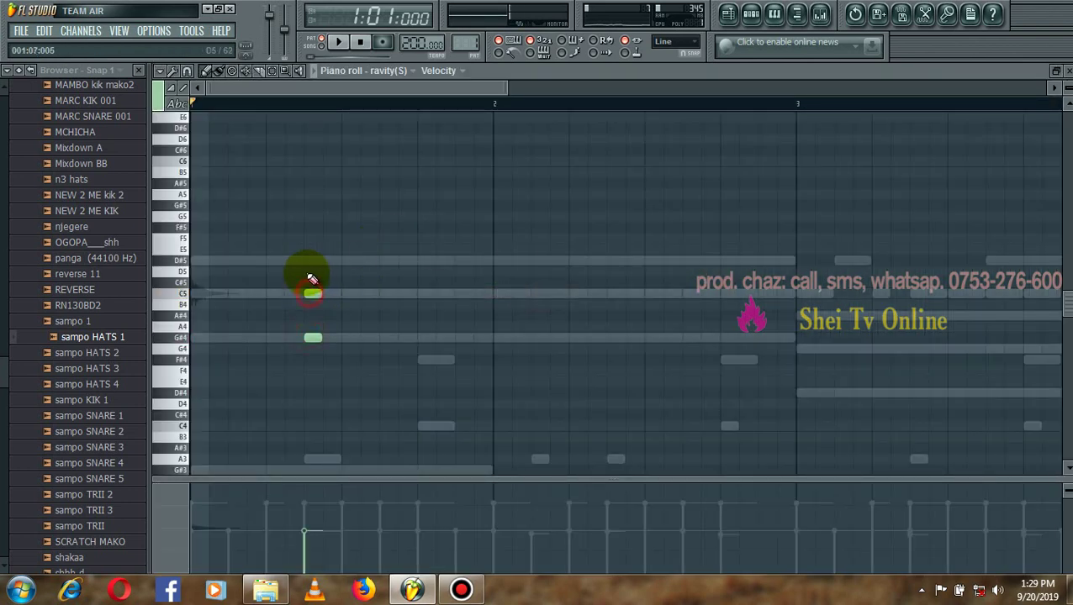
{"action": "key", "text": "space"}
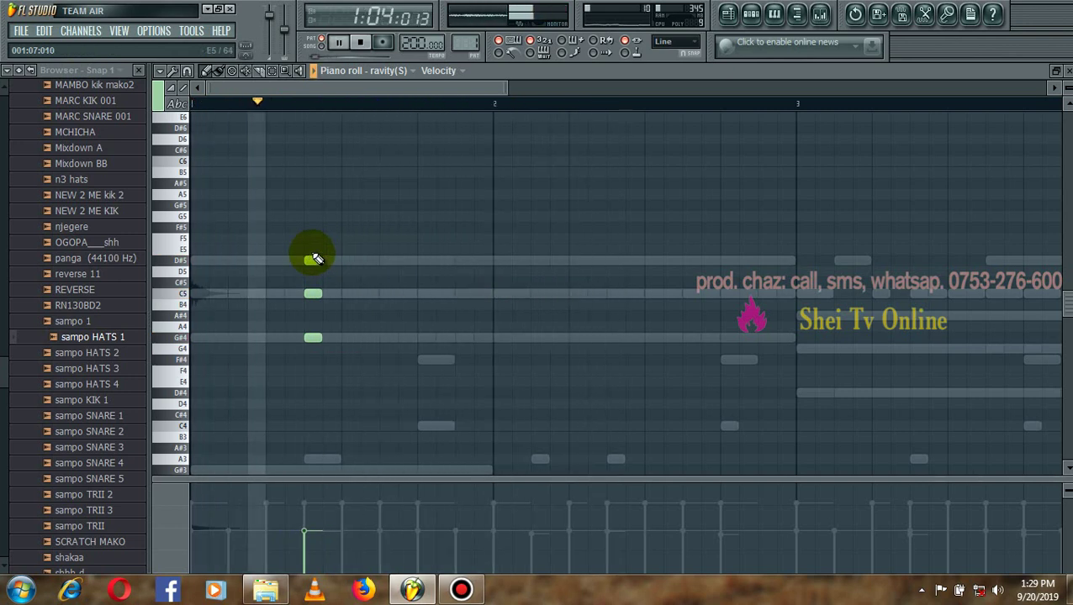
- Lengthen the chord to 2 steps and copy it to step 7 of bars 2-4, using D#4-G4-A#4 in bar 3 and C#4-F4-G#4 in bar 4
{"action": "left_click_drag", "start_coordinate": [311, 243], "coordinate": [319, 352]}
{"action": "key", "text": "space"}
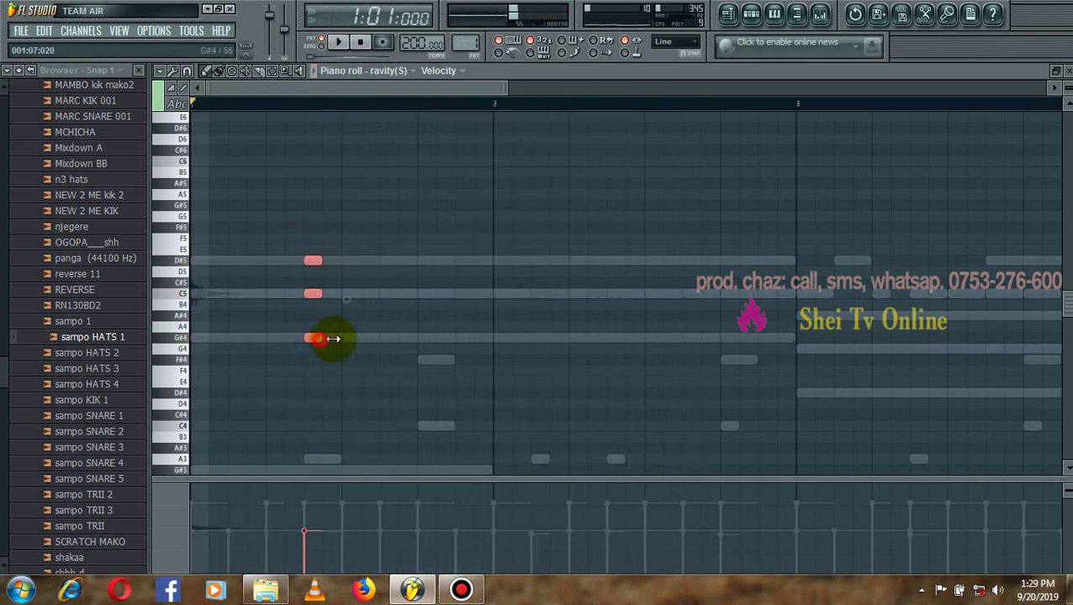
{"action": "left_click_drag", "start_coordinate": [323, 261], "coordinate": [921, 319]}
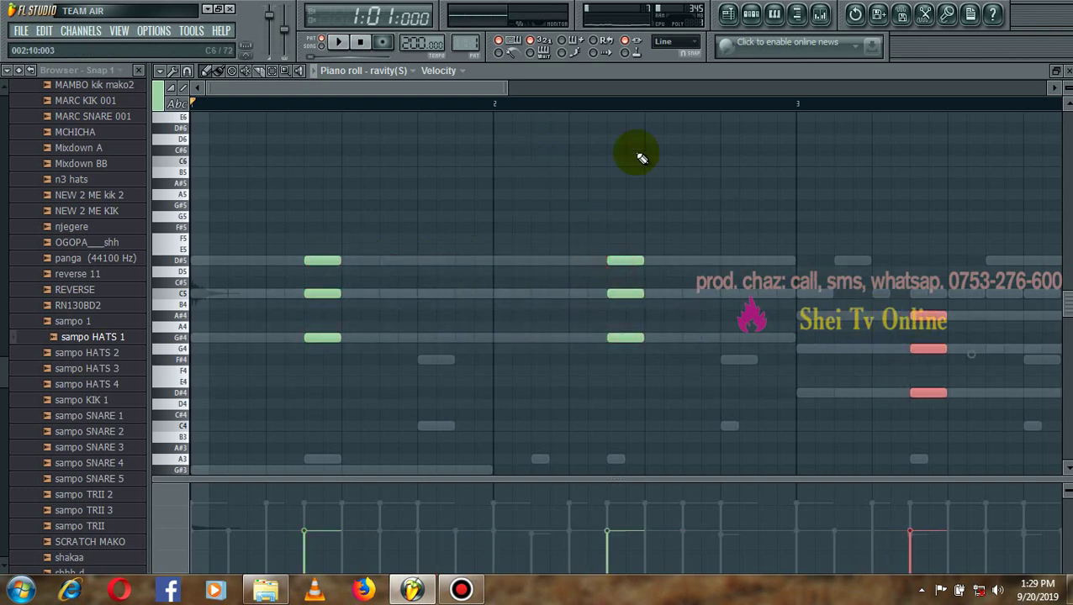
{"action": "left_click_drag", "start_coordinate": [461, 88], "coordinate": [639, 91]}
{"action": "left_click_drag", "start_coordinate": [426, 313], "coordinate": [724, 335]}
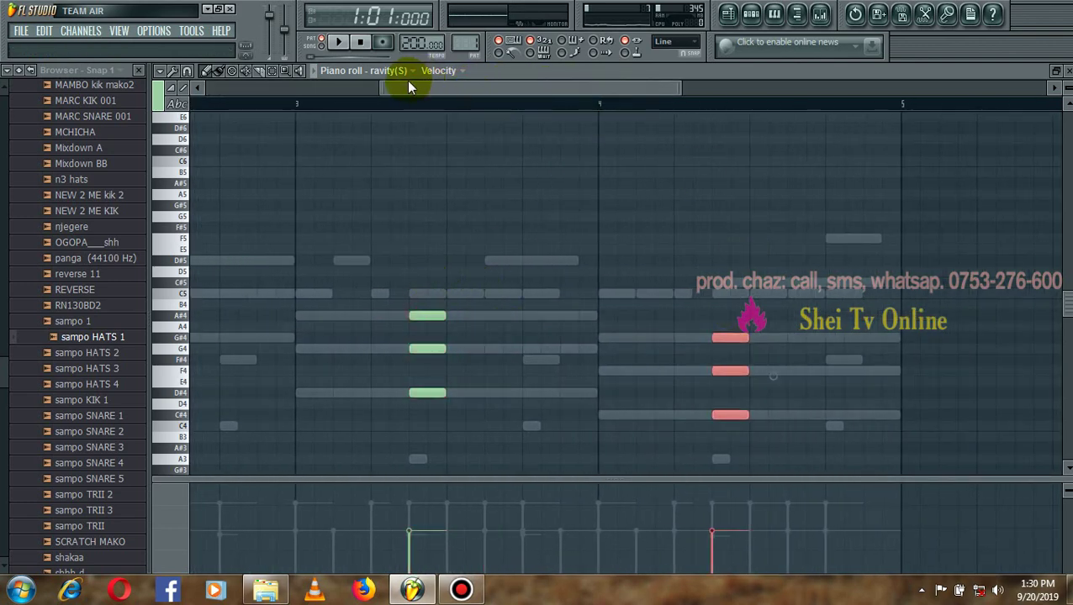
- Audition the ravity(S) chords two octaves higher during playback and return them to their original octave
{"action": "key", "text": "space"}
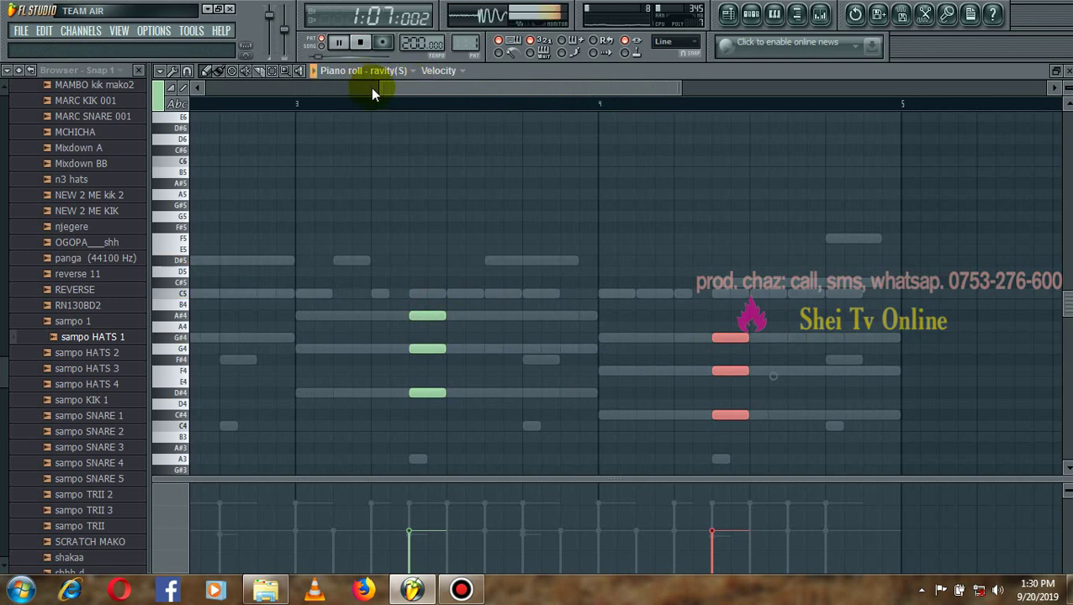
{"action": "left_click_drag", "start_coordinate": [379, 88], "coordinate": [211, 63]}
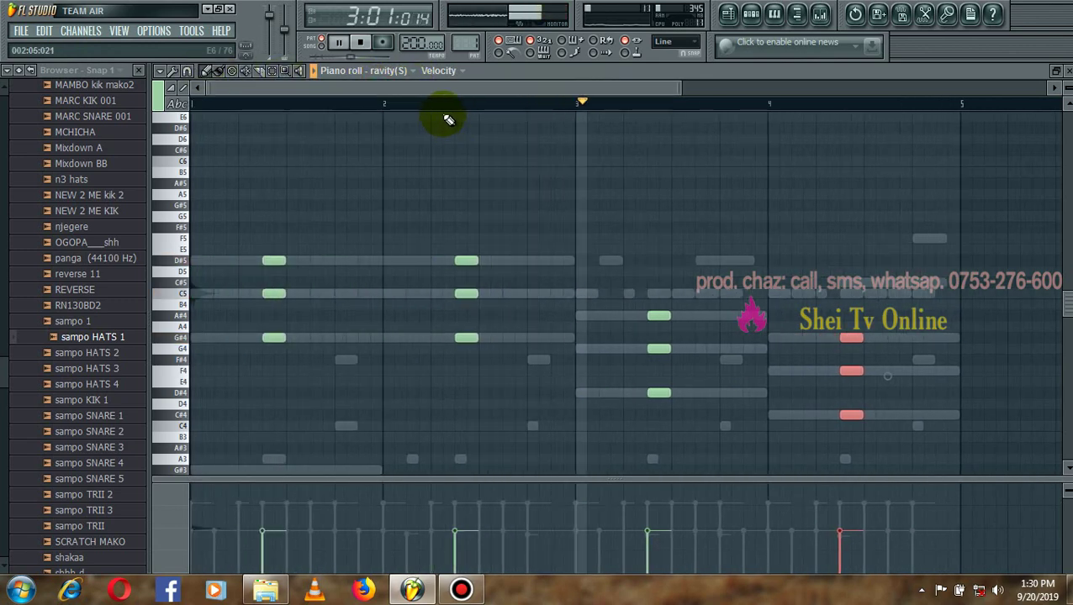
{"action": "left_click", "coordinate": [681, 171]}
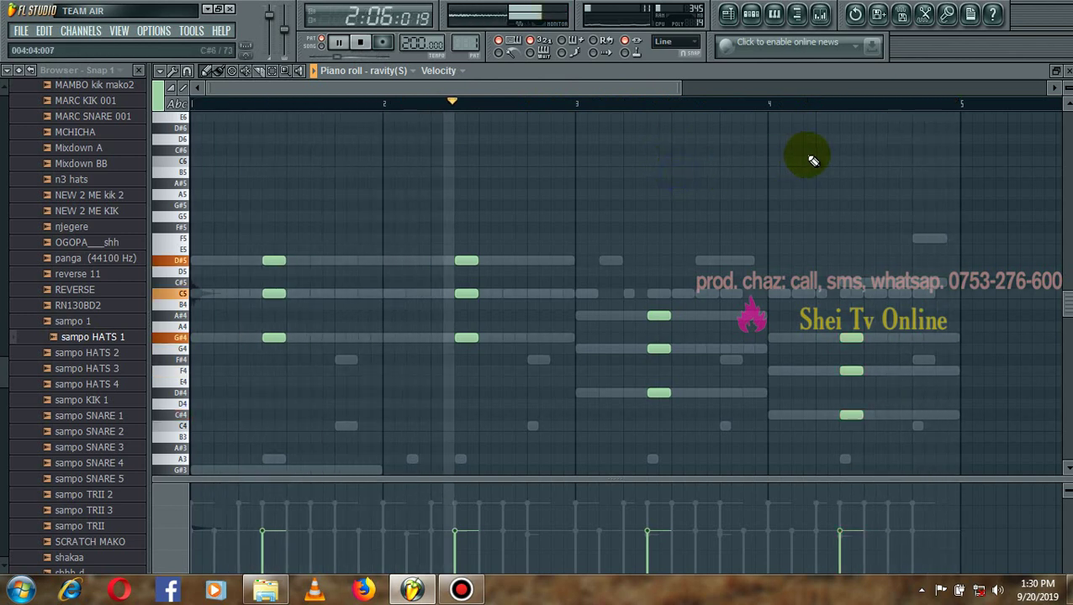
{"action": "scroll", "coordinate": [813, 160], "scroll_direction": "up", "scroll_amount": 3}
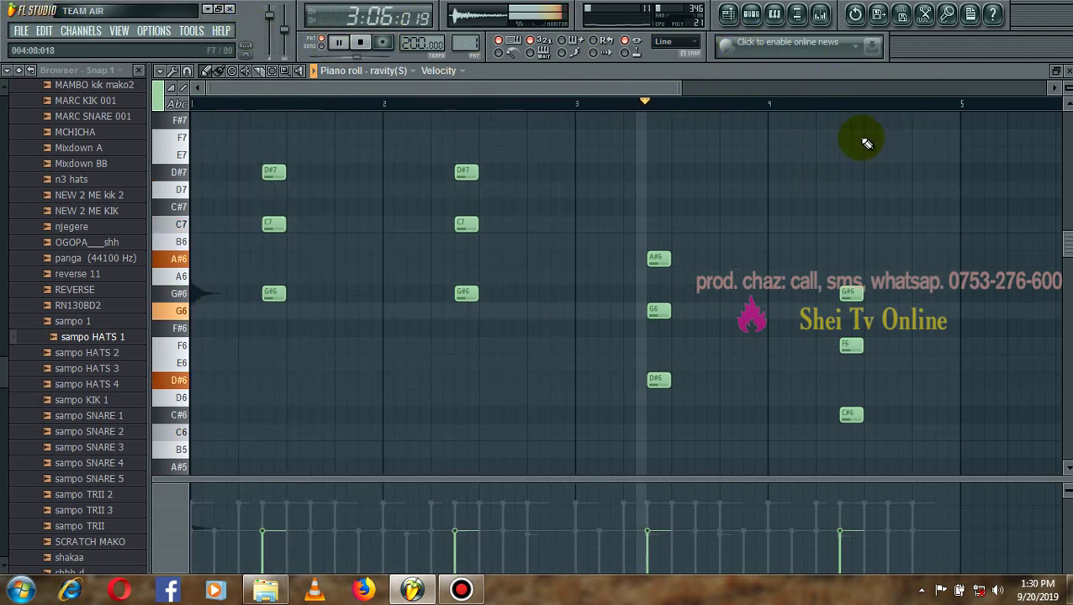
{"action": "scroll", "coordinate": [866, 143], "scroll_direction": "down", "scroll_amount": 4}
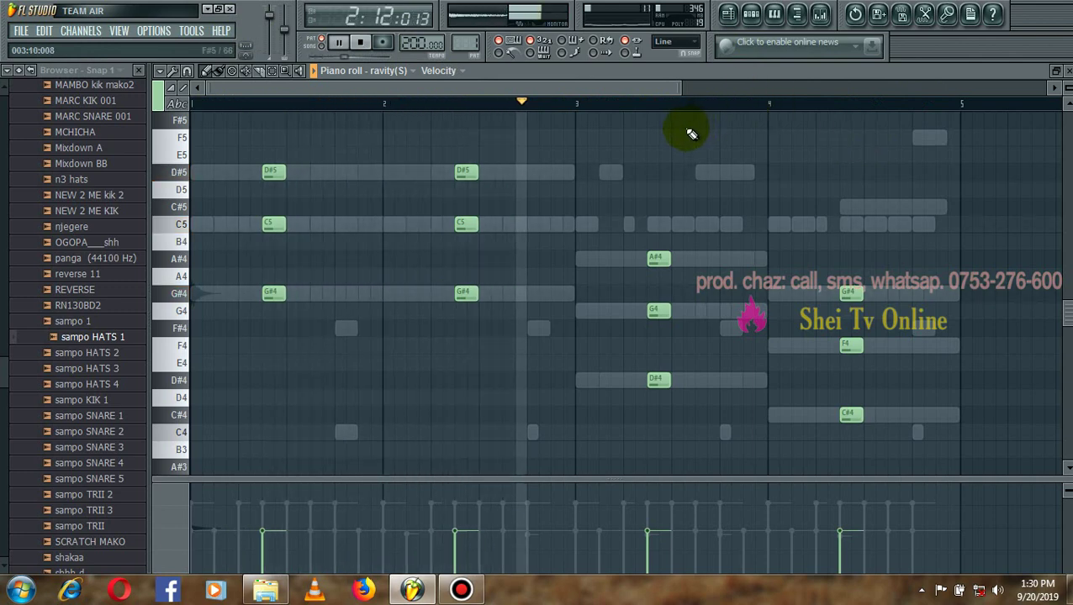
{"action": "key", "text": "space"}
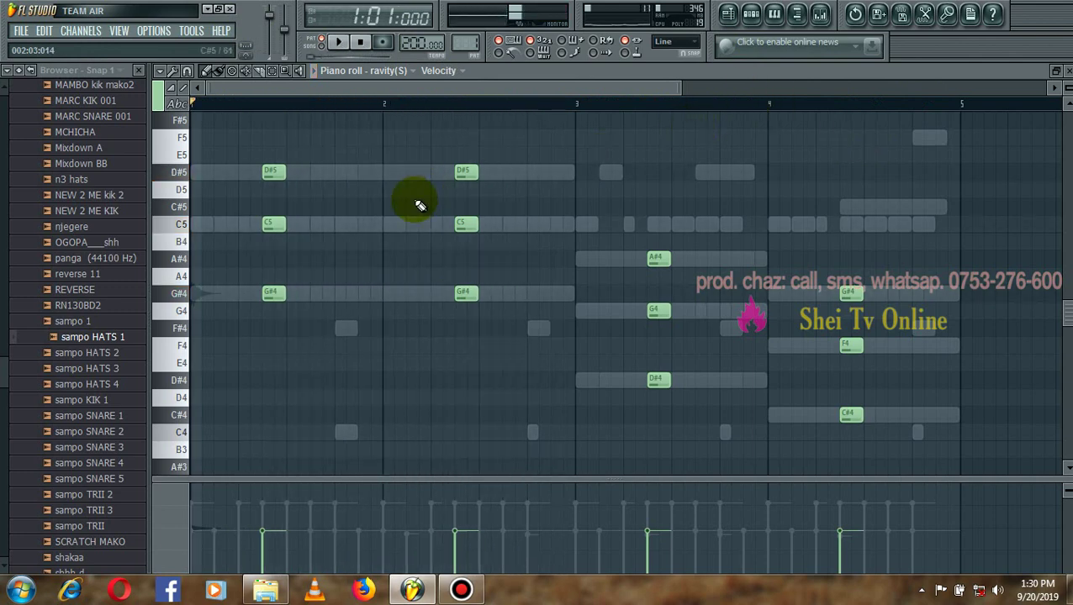
- Show the channel rack, solo Hypersonic and unmute ravity(S) during playback to hear the two together
{"action": "left_click", "coordinate": [751, 14]}
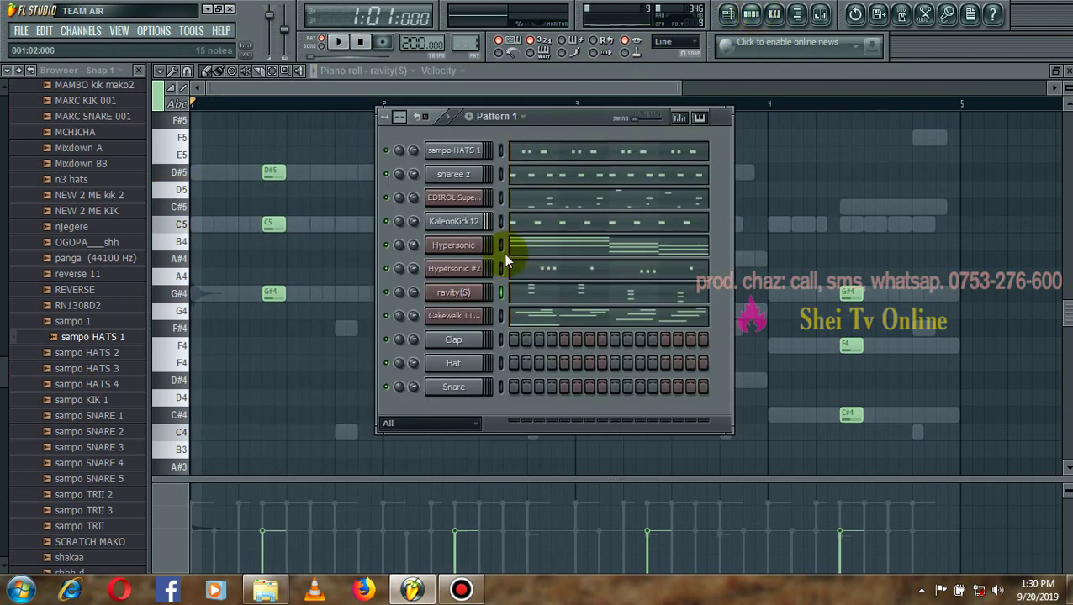
{"action": "left_click", "coordinate": [388, 245]}
{"action": "left_click", "coordinate": [387, 318]}
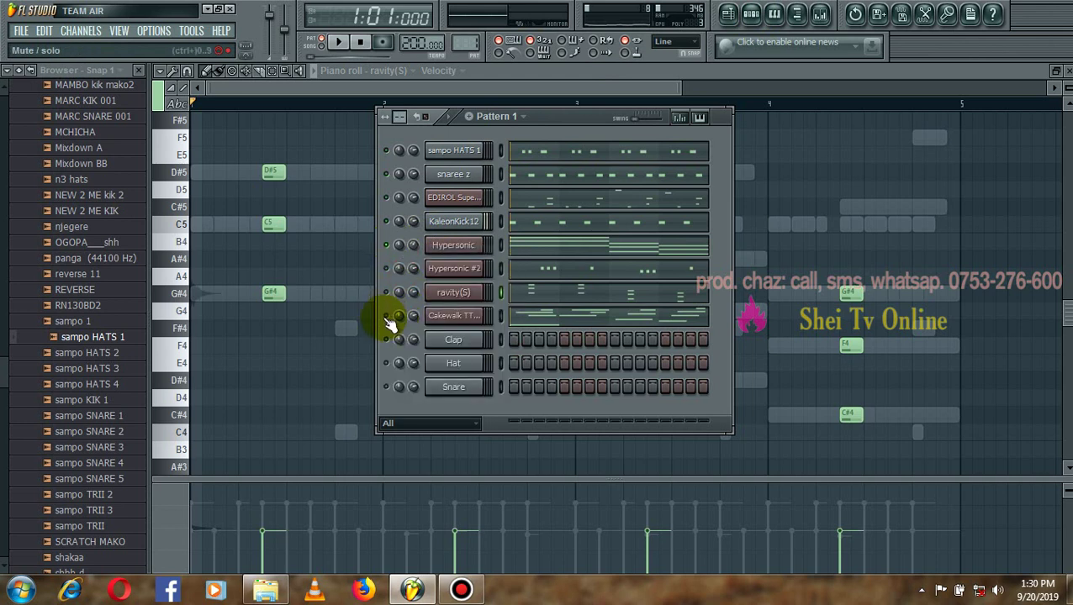
{"action": "key", "text": "space"}
{"action": "left_click", "coordinate": [388, 292]}
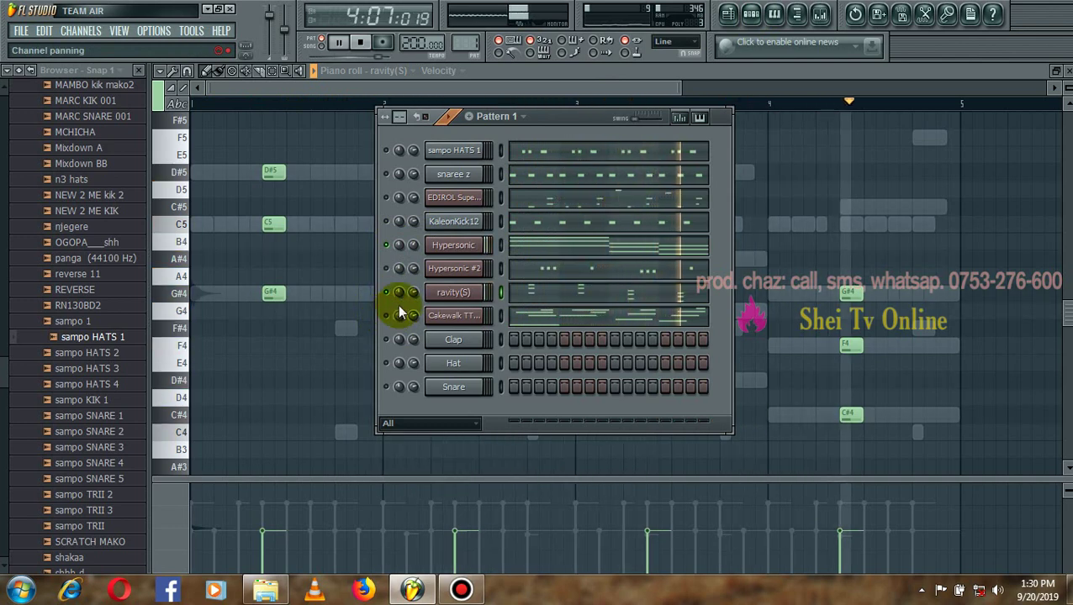
- Try the Smallet preset from ravity(S)'s Bell & Perc bank, close its windows and stop playback
{"action": "left_click", "coordinate": [443, 295]}
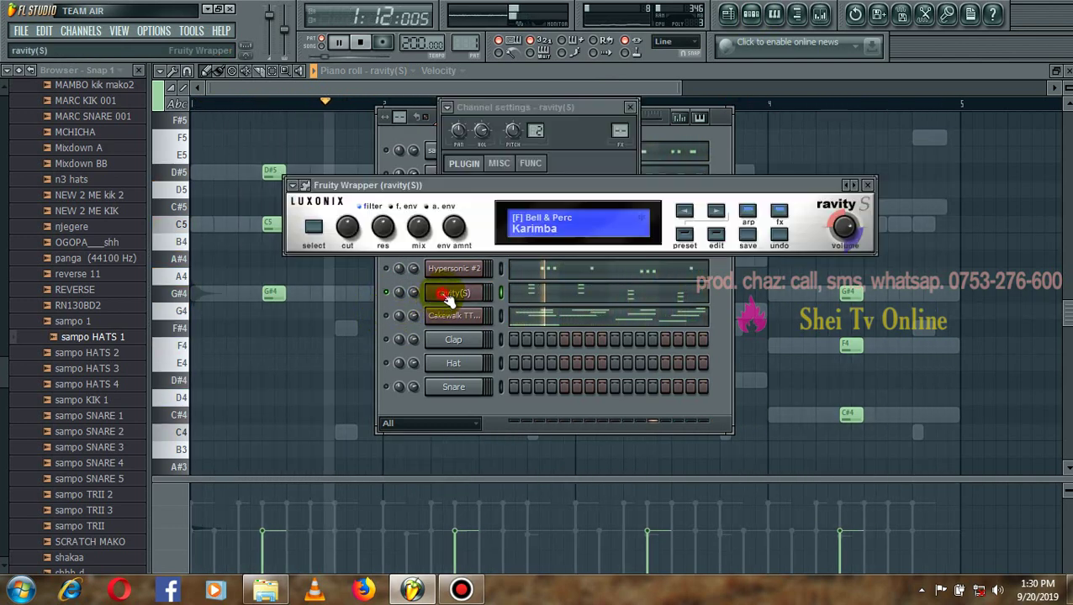
{"action": "left_click", "coordinate": [521, 236]}
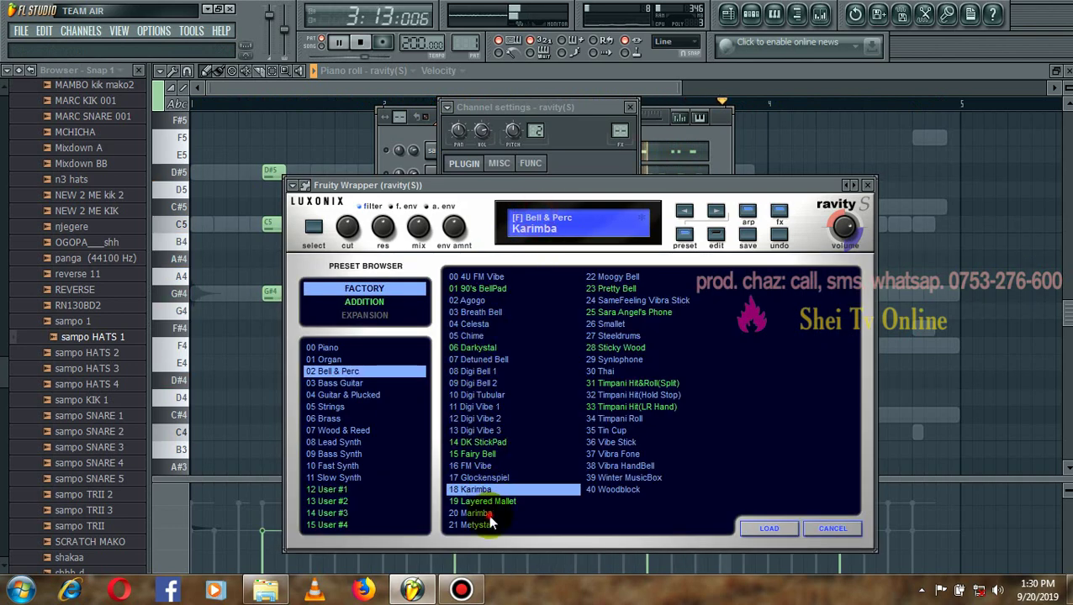
{"action": "left_click", "coordinate": [486, 383]}
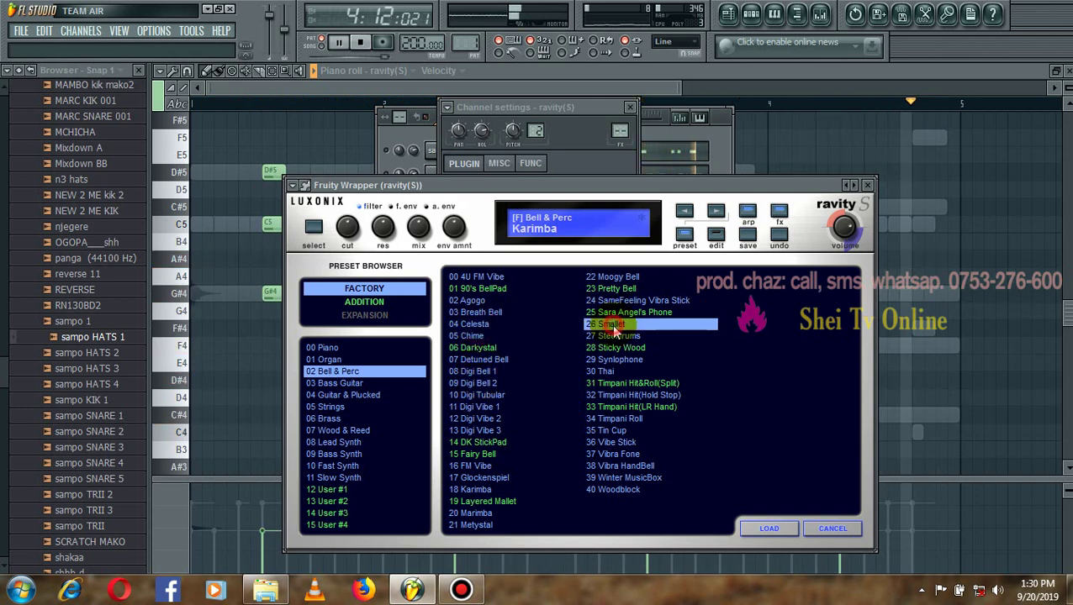
{"action": "left_click", "coordinate": [868, 185]}
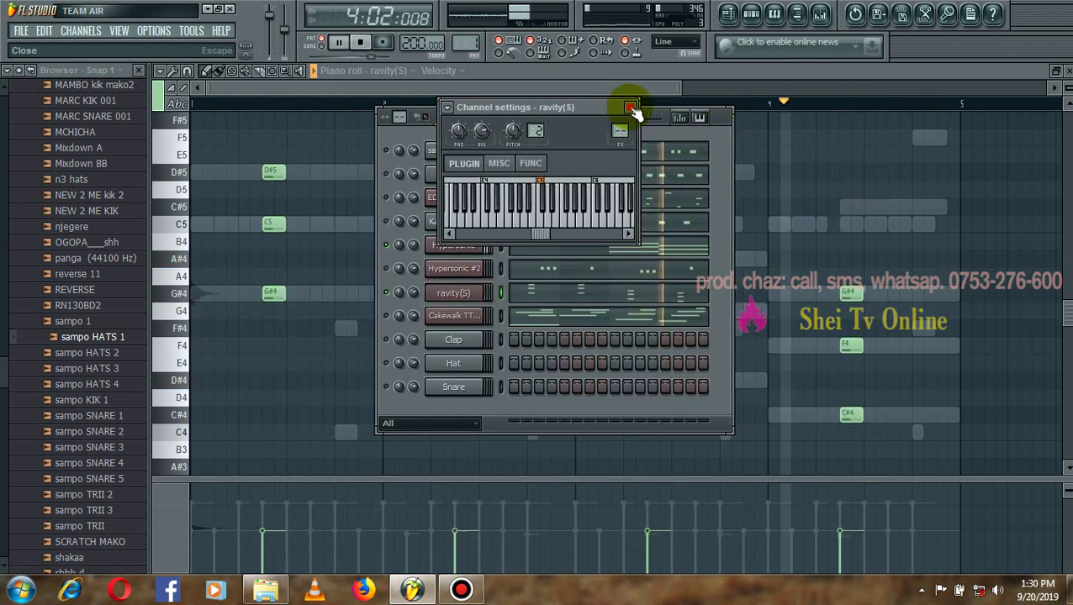
{"action": "left_click", "coordinate": [630, 107]}
{"action": "key", "text": "space"}
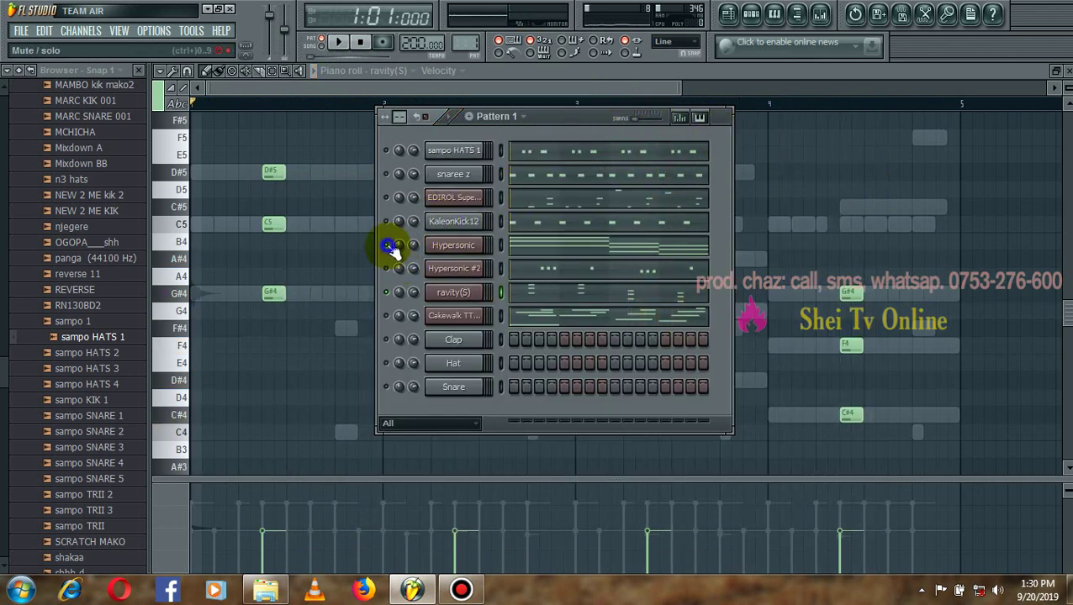
- Unmute all channels, play the full pattern and stop playback
{"action": "right_click", "coordinate": [390, 244]}
{"action": "key", "text": "Escape"}
{"action": "key", "text": "space"}
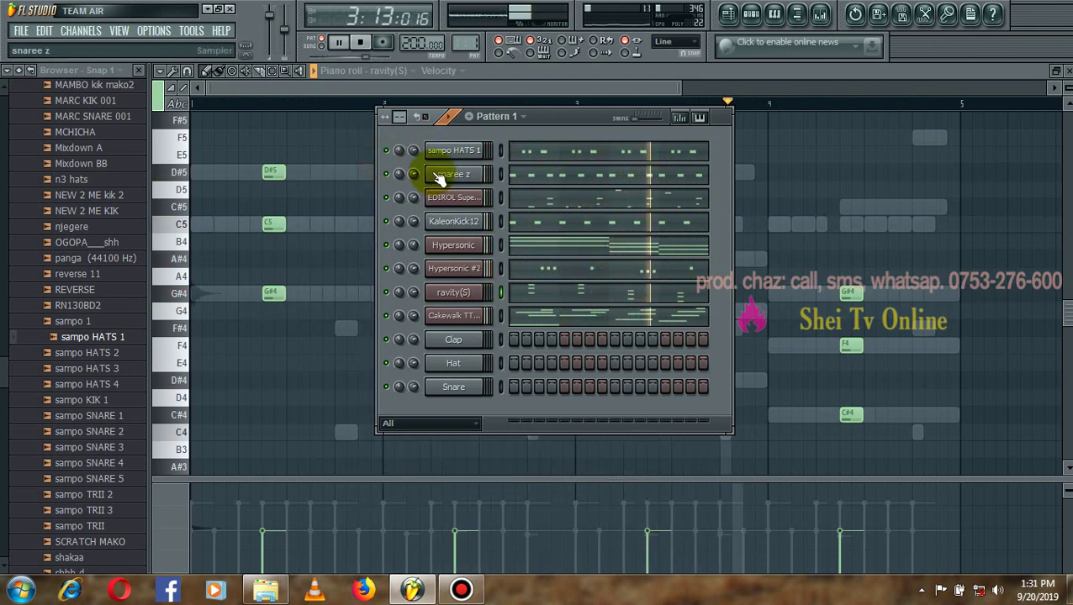
{"action": "key", "text": "space"}
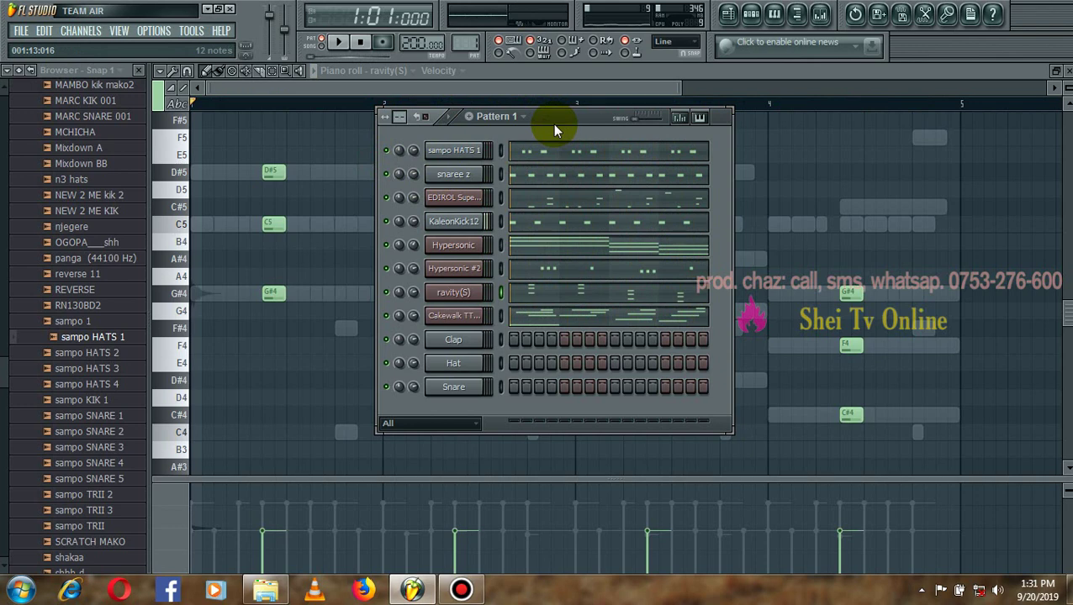
{"action": "mouse_move", "coordinate": [552, 119]}
{"action": "left_mouse_down"}
{"action": "mouse_move", "coordinate": [710, 261]}
{"action": "mouse_move", "coordinate": [546, 114]}
{"action": "left_mouse_up"}
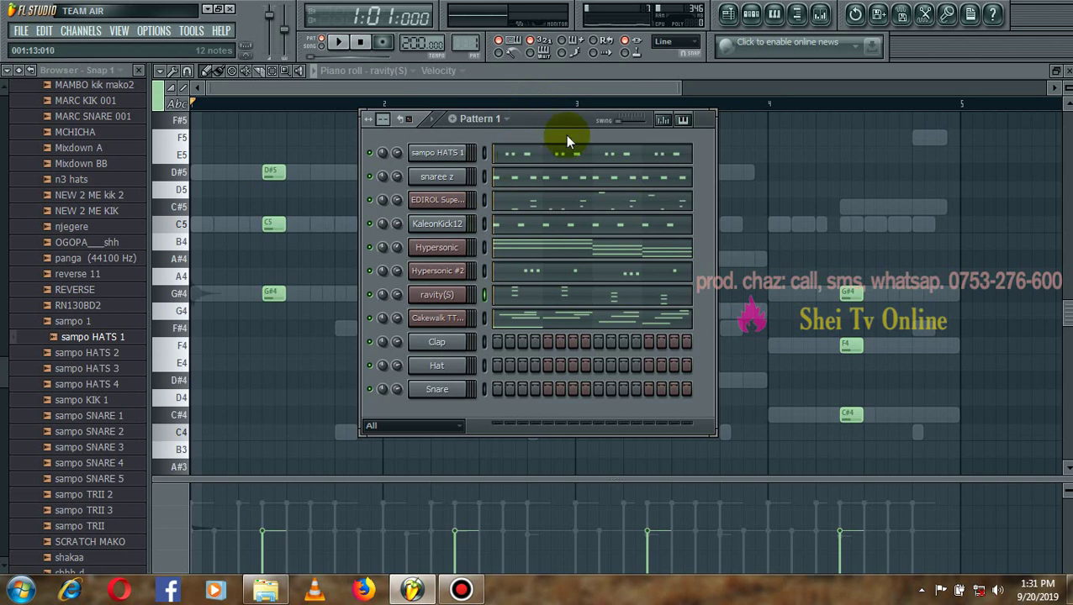
{"action": "left_click_drag", "start_coordinate": [557, 118], "coordinate": [522, 116]}
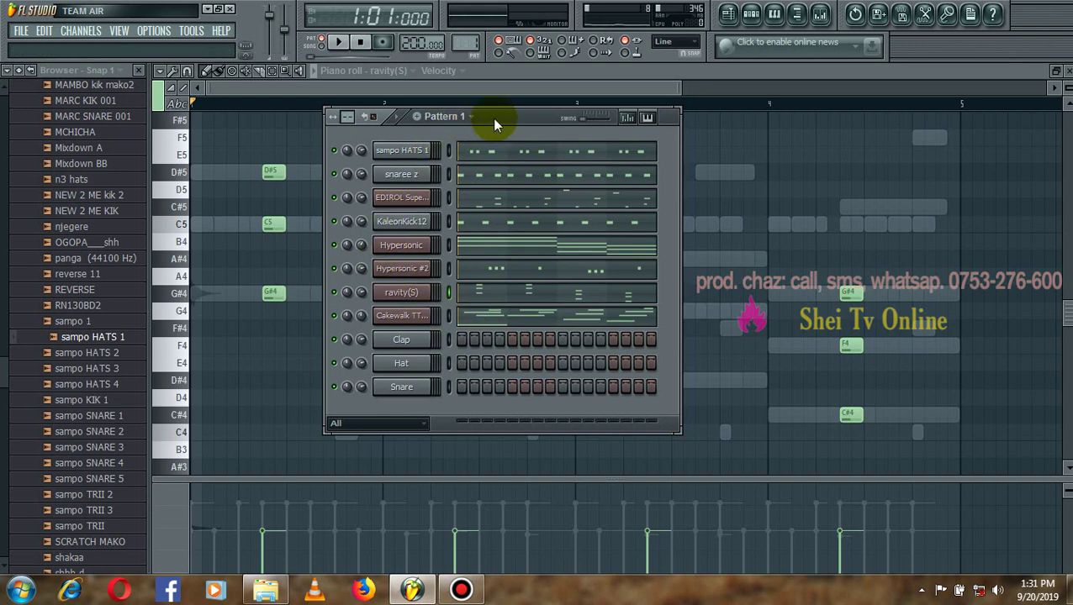
{"action": "left_click_drag", "start_coordinate": [492, 117], "coordinate": [533, 114]}
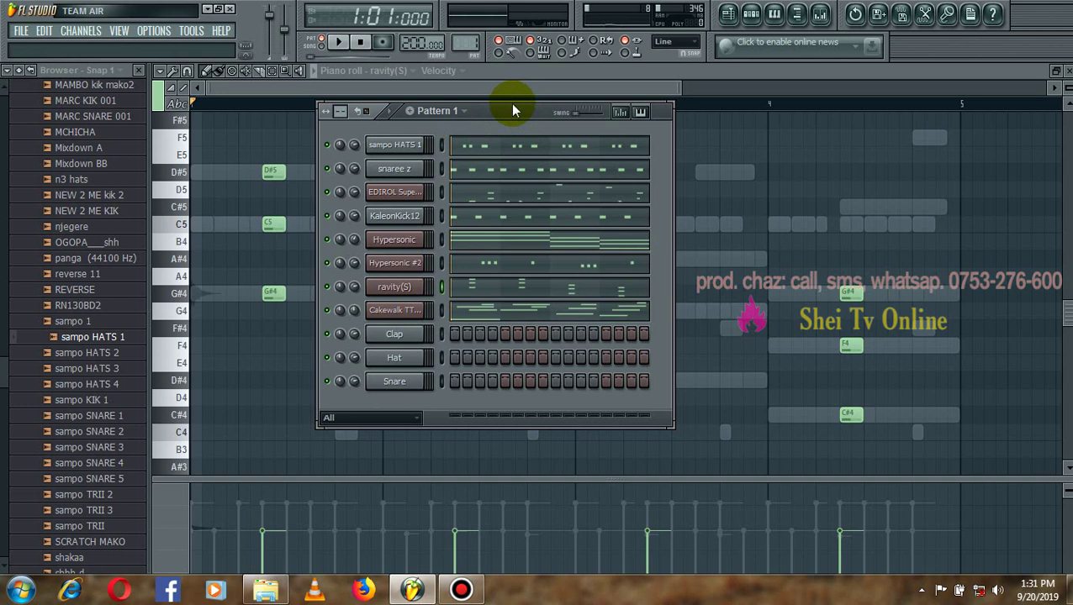
- Leave only the Hypersonic and Cakewalk TTS-1 channels unmuted and play the pattern to hear chords and melody together
{"action": "right_click", "coordinate": [337, 318]}
{"action": "left_click", "coordinate": [342, 283]}
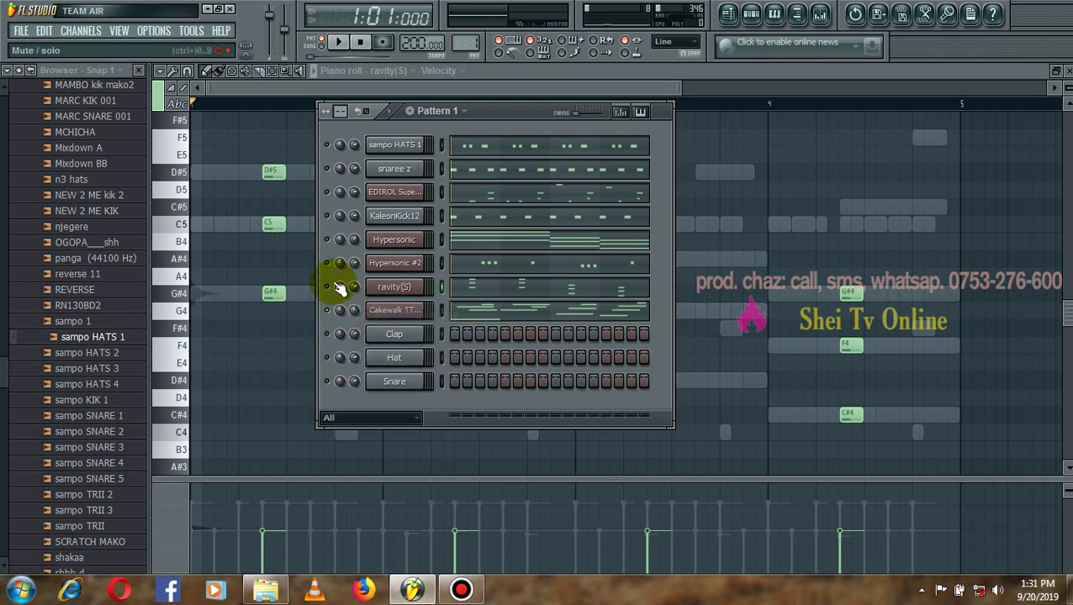
{"action": "key", "text": "space"}
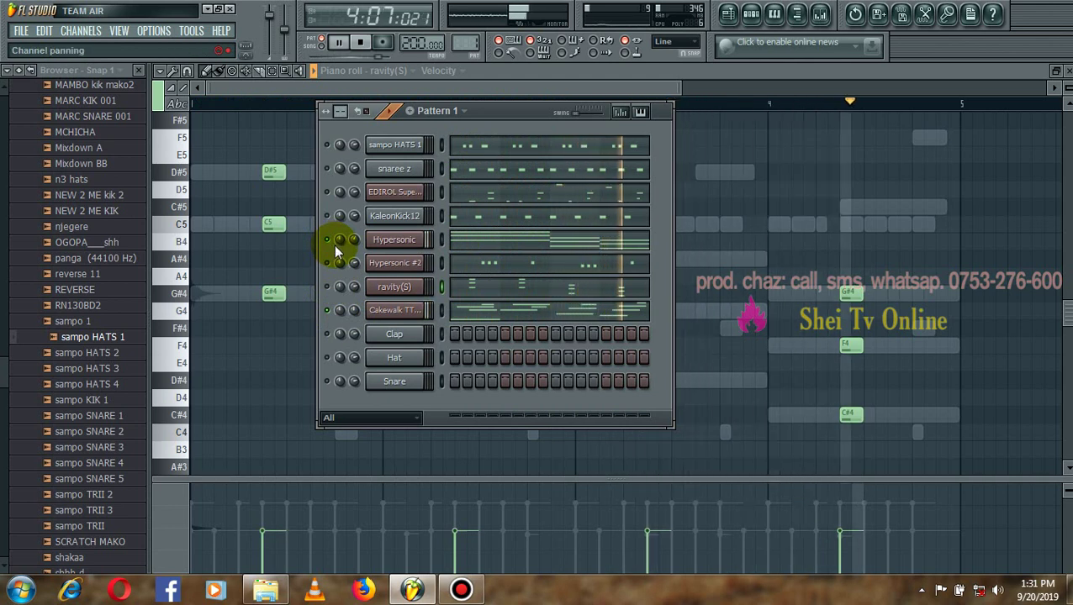
{"action": "key", "text": "space"}
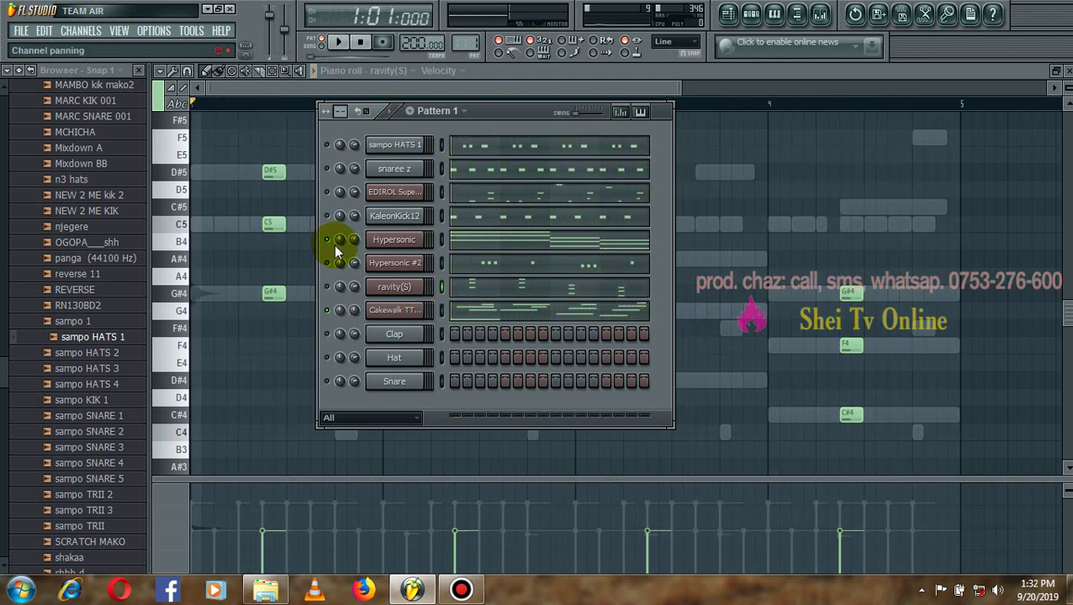
{"action": "key", "text": "space"}
{"action": "key", "text": "space"}
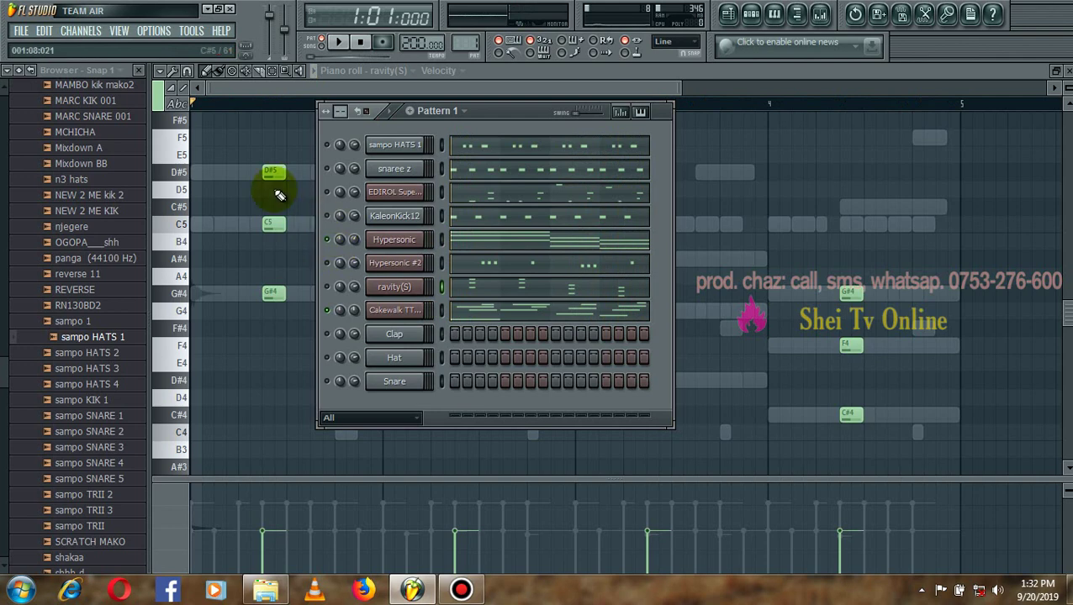
- Toggle solo on the snaree z channel until all channels in the rack are active again
{"action": "right_click", "coordinate": [330, 172]}
{"action": "left_click", "coordinate": [340, 174]}
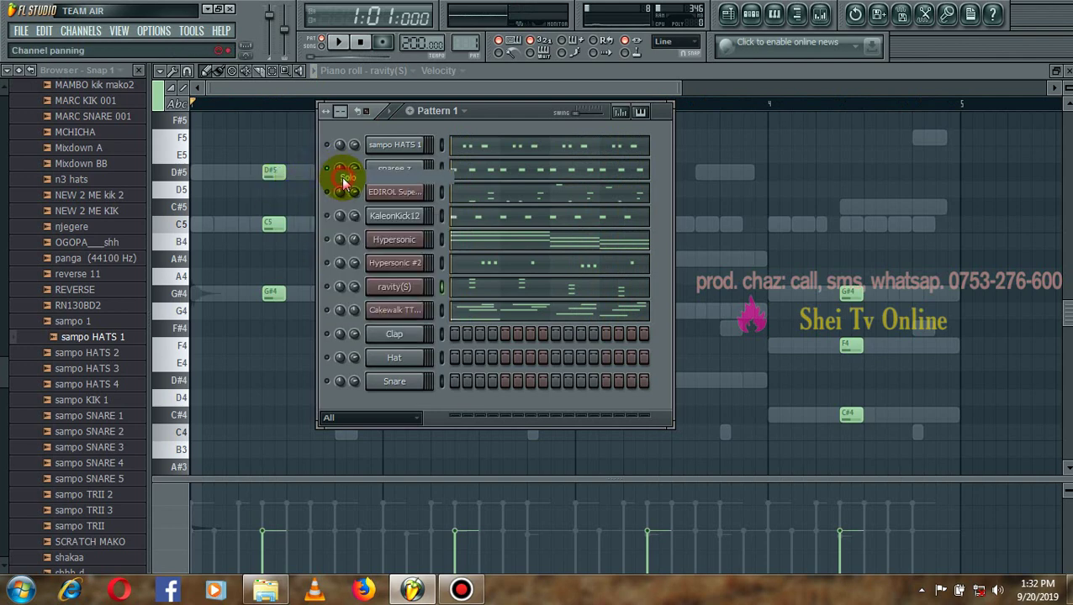
{"action": "right_click", "coordinate": [330, 168]}
{"action": "left_click", "coordinate": [351, 177]}
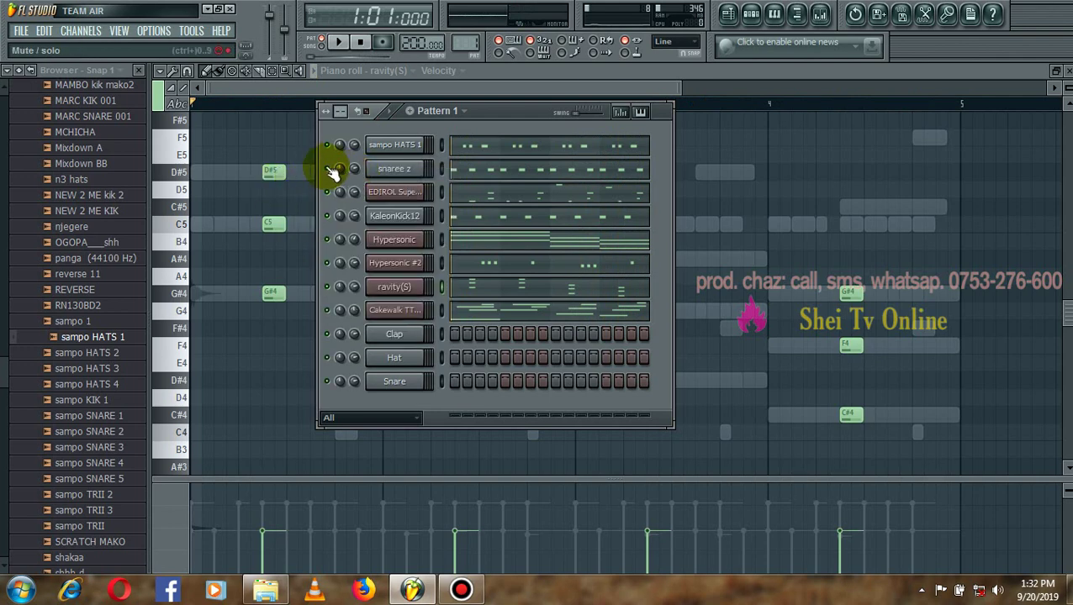
{"action": "right_click", "coordinate": [332, 173]}
{"action": "left_click", "coordinate": [352, 175]}
{"action": "right_click", "coordinate": [333, 172]}
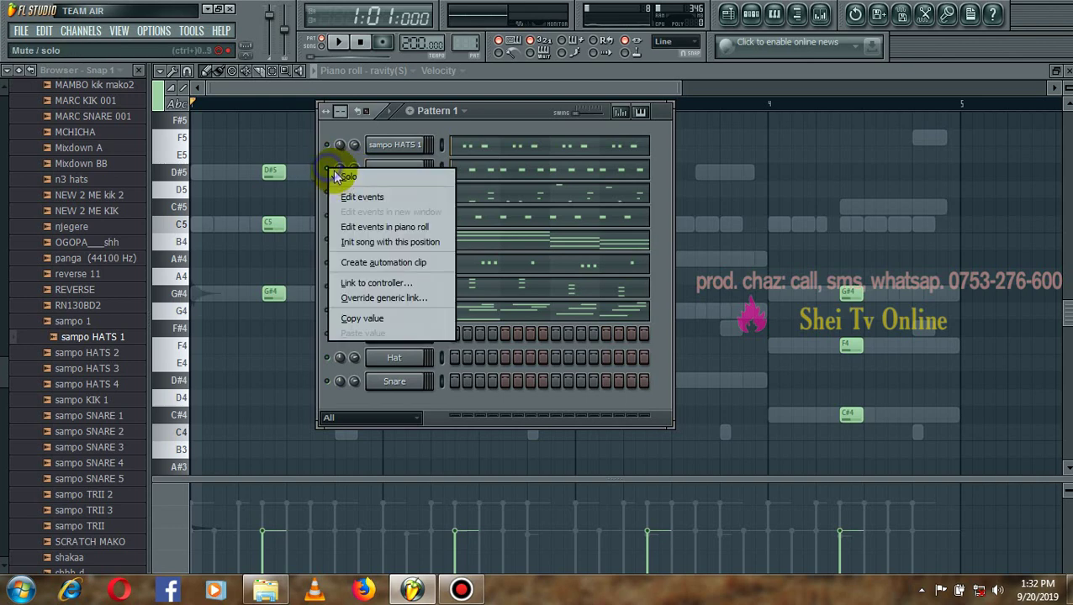
{"action": "left_click", "coordinate": [349, 179]}
- Close the ravity(S) piano roll and reposition the channel rack over the playlist
{"action": "left_click_drag", "start_coordinate": [528, 112], "coordinate": [408, 140]}
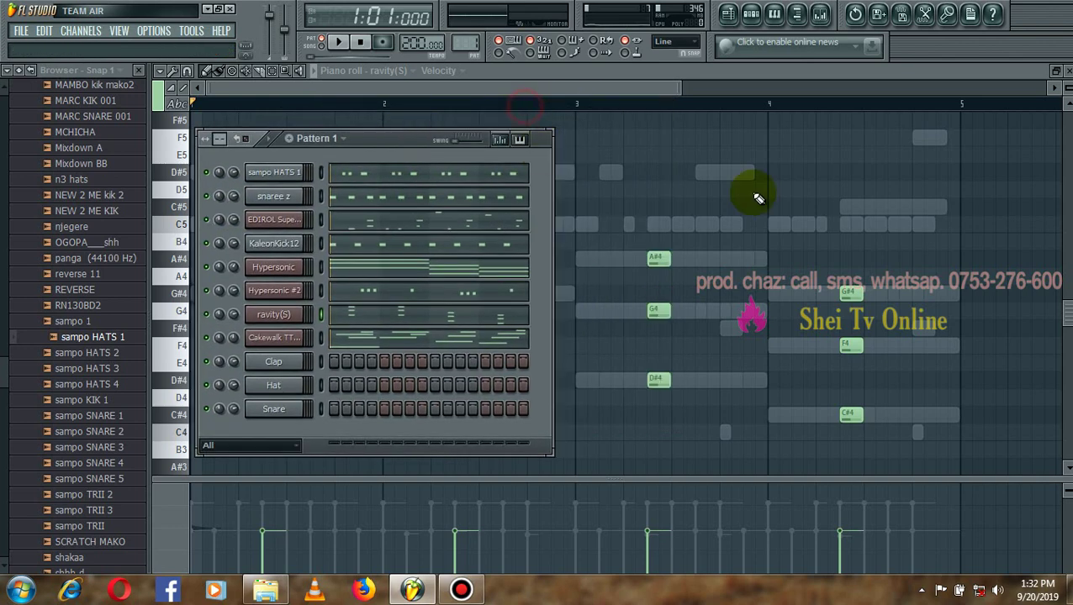
{"action": "left_click", "coordinate": [1066, 70]}
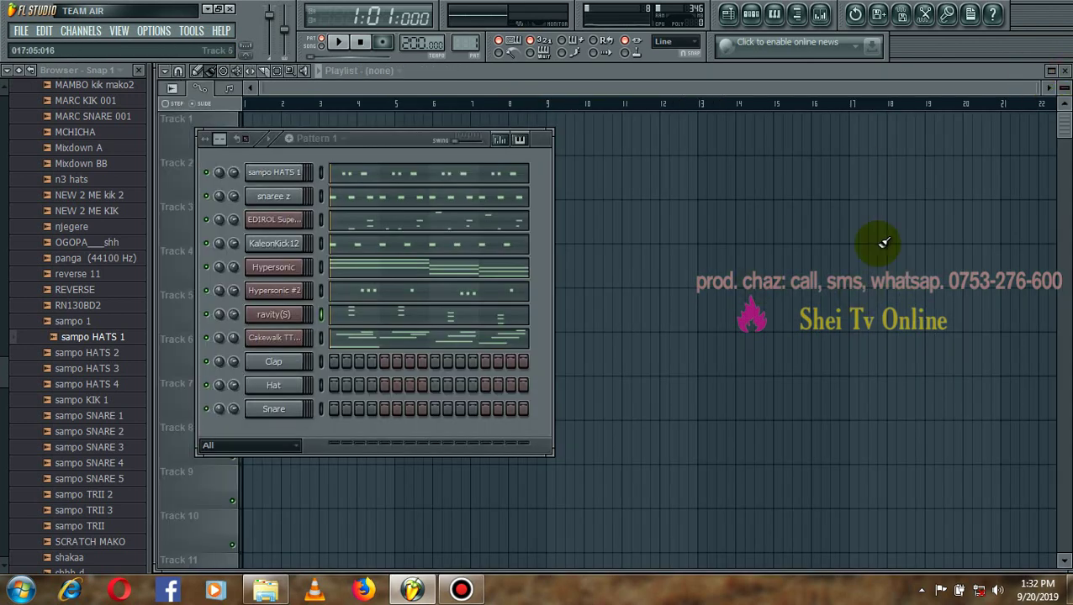
{"action": "left_click_drag", "start_coordinate": [404, 145], "coordinate": [451, 113]}
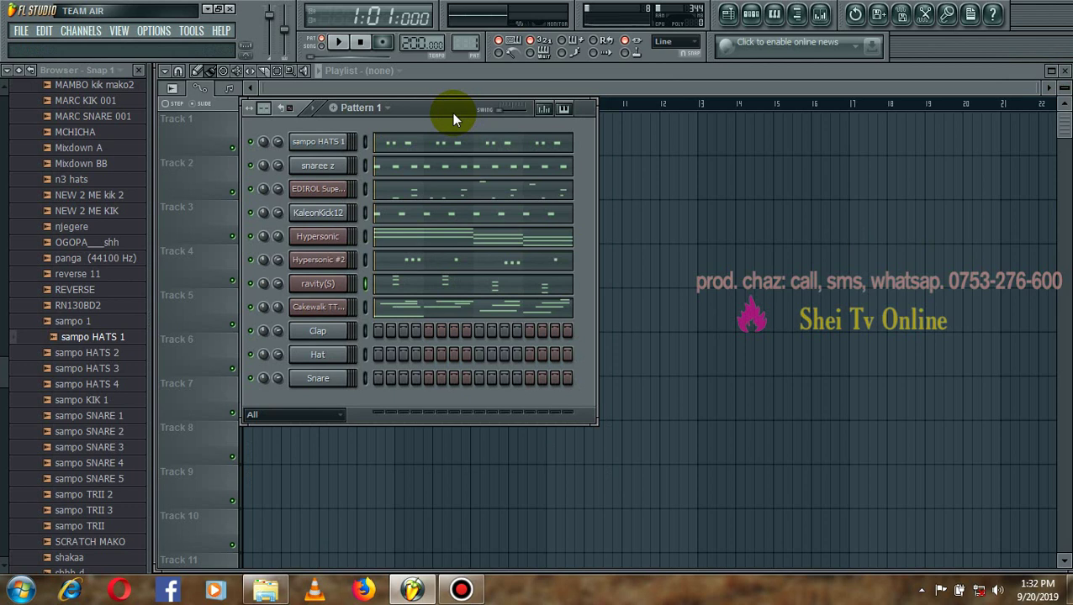